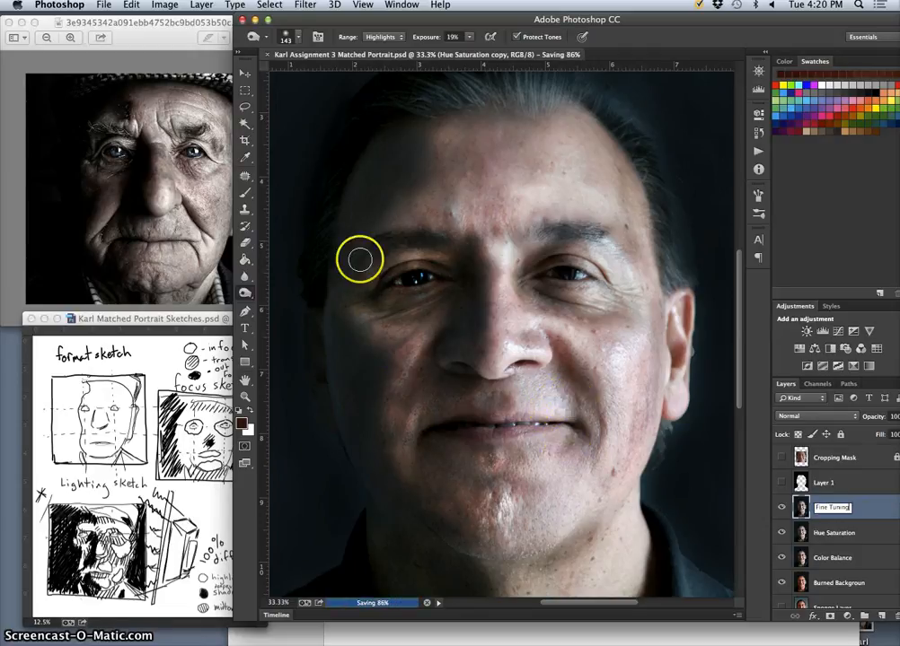
Burn the shadows at 19% exposure along the ear, cheek and jaw on the face's dark side, on the Fine Tuning layer.
{"action": "left_click", "coordinate": [249, 293]}
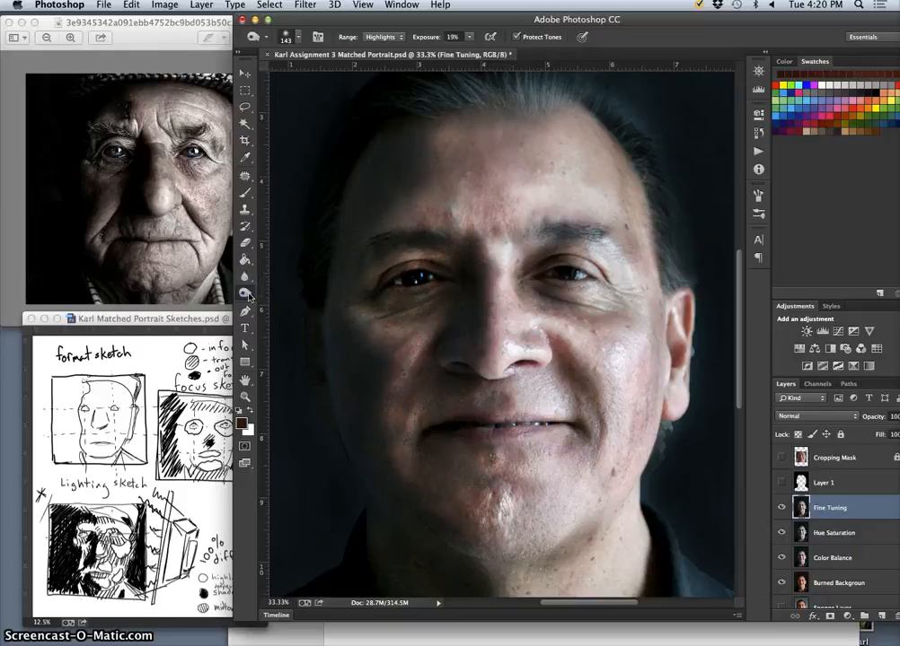
{"action": "left_click", "coordinate": [381, 36]}
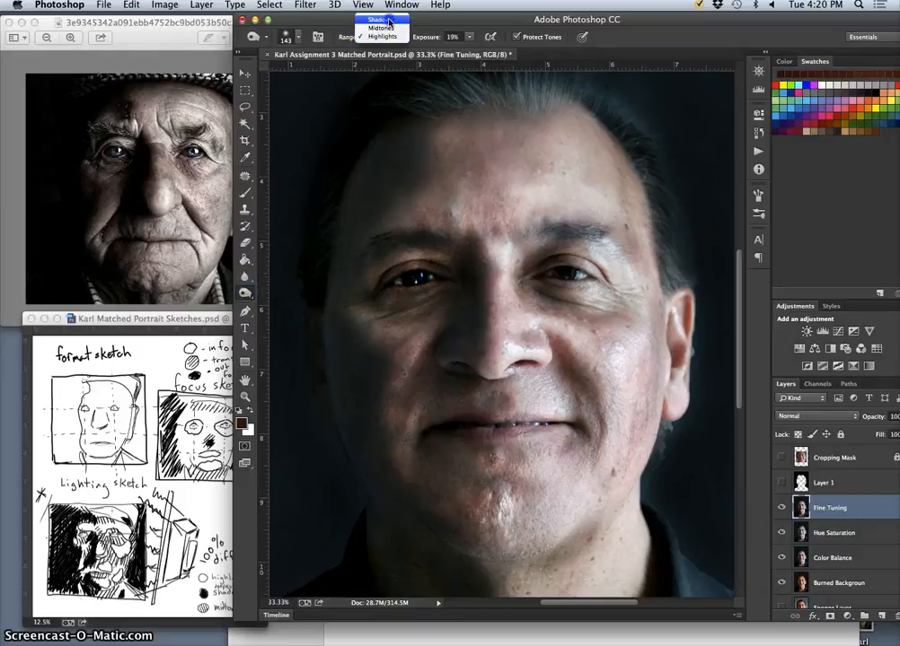
{"action": "left_click", "coordinate": [379, 13]}
{"action": "left_click", "coordinate": [302, 374]}
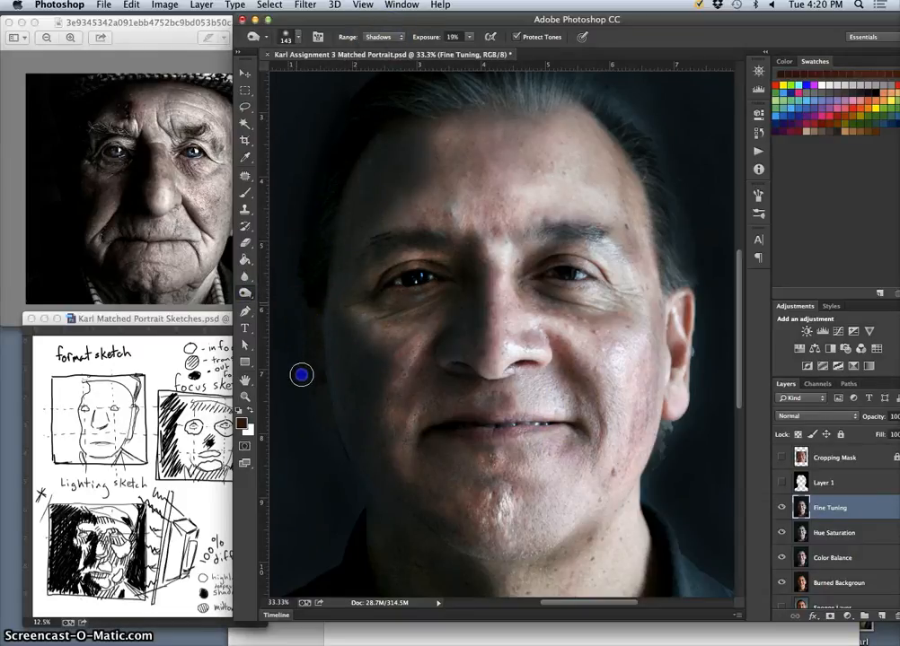
{"action": "left_click_drag", "start_coordinate": [330, 456], "coordinate": [317, 278]}
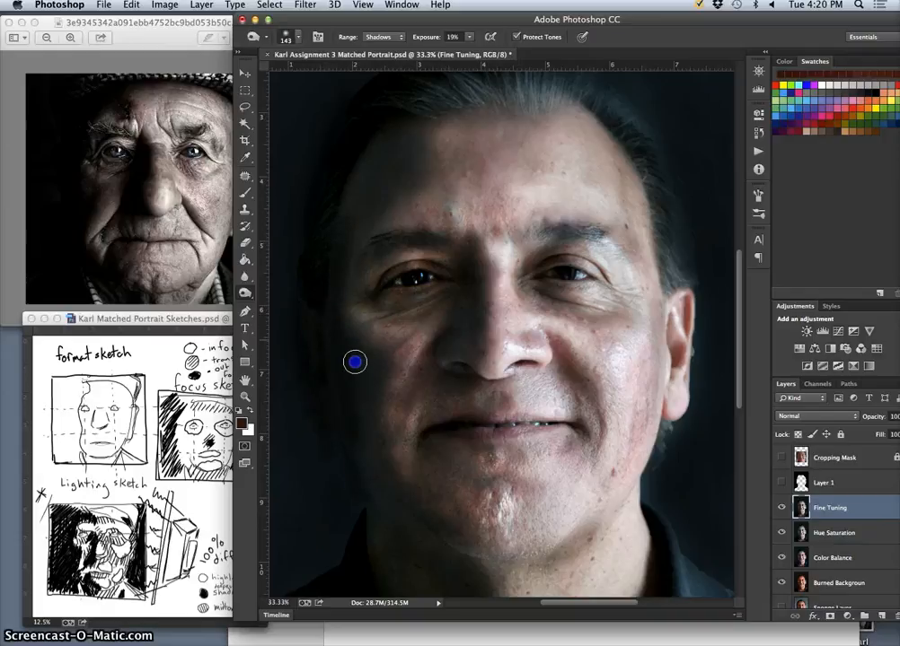
{"action": "left_click_drag", "start_coordinate": [364, 398], "coordinate": [363, 486]}
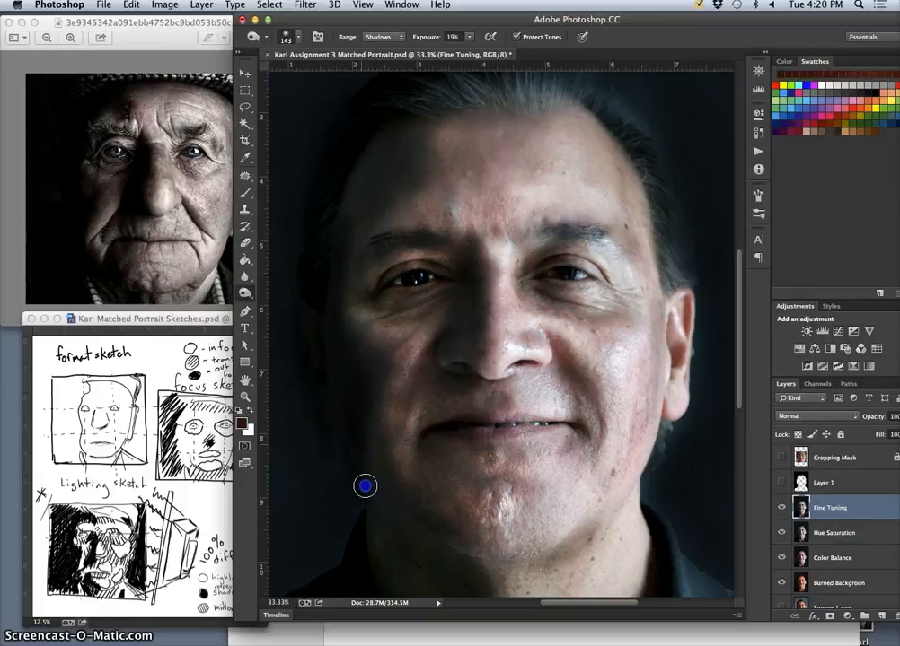
Enlarge the burn brush to 343 px and darken the temple on the face's shadowed side.
{"action": "left_click", "coordinate": [299, 37]}
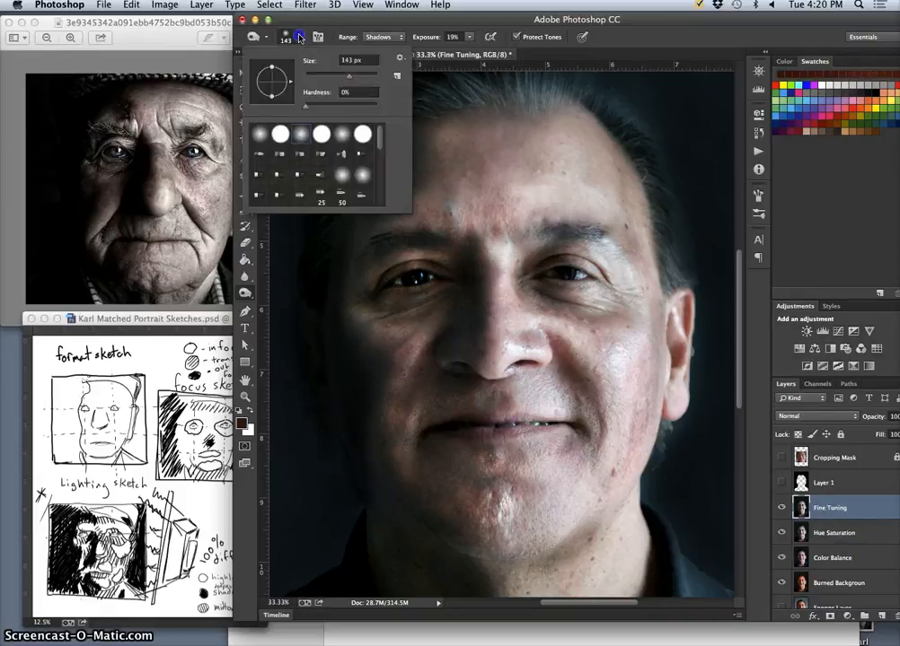
{"action": "left_click", "coordinate": [342, 285]}
{"action": "mouse_move", "coordinate": [342, 286]}
{"action": "left_mouse_down"}
{"action": "mouse_move", "coordinate": [374, 165]}
{"action": "mouse_move", "coordinate": [349, 202]}
{"action": "mouse_move", "coordinate": [391, 141]}
{"action": "mouse_move", "coordinate": [336, 218]}
{"action": "mouse_move", "coordinate": [390, 133]}
{"action": "mouse_move", "coordinate": [422, 109]}
{"action": "mouse_move", "coordinate": [363, 175]}
{"action": "mouse_move", "coordinate": [339, 231]}
{"action": "left_mouse_up"}
Lower the burn exposure to 7% and gradually darken the forehead edge, eye area, cheek, mouth corner and jaw on the shadowed side.
{"action": "left_click", "coordinate": [468, 37]}
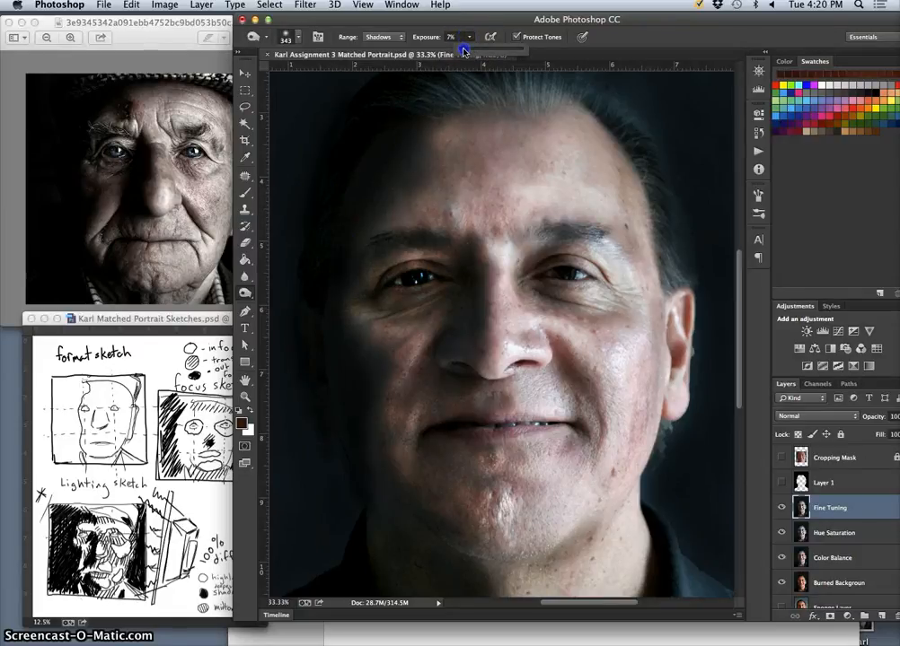
{"action": "left_click", "coordinate": [392, 161]}
{"action": "mouse_move", "coordinate": [388, 169]}
{"action": "left_mouse_down"}
{"action": "mouse_move", "coordinate": [416, 168]}
{"action": "mouse_move", "coordinate": [360, 202]}
{"action": "mouse_move", "coordinate": [397, 165]}
{"action": "mouse_move", "coordinate": [426, 92]}
{"action": "mouse_move", "coordinate": [388, 114]}
{"action": "mouse_move", "coordinate": [472, 100]}
{"action": "mouse_move", "coordinate": [396, 141]}
{"action": "mouse_move", "coordinate": [427, 118]}
{"action": "mouse_move", "coordinate": [495, 119]}
{"action": "left_mouse_up"}
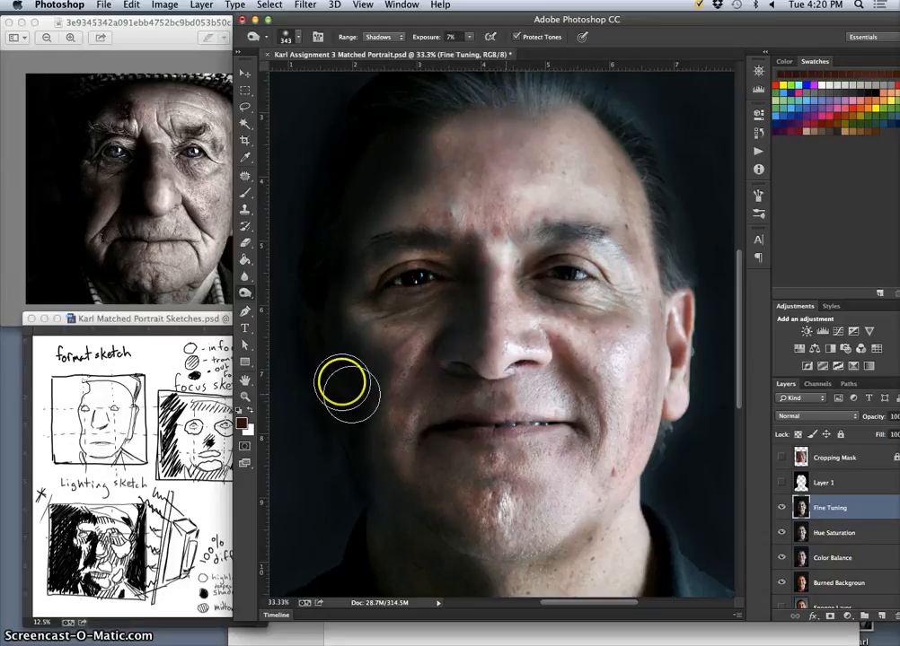
{"action": "mouse_move", "coordinate": [371, 272]}
{"action": "left_mouse_down"}
{"action": "mouse_move", "coordinate": [393, 262]}
{"action": "mouse_move", "coordinate": [361, 289]}
{"action": "mouse_move", "coordinate": [378, 255]}
{"action": "mouse_move", "coordinate": [356, 305]}
{"action": "mouse_move", "coordinate": [382, 319]}
{"action": "mouse_move", "coordinate": [438, 315]}
{"action": "mouse_move", "coordinate": [467, 284]}
{"action": "mouse_move", "coordinate": [461, 263]}
{"action": "mouse_move", "coordinate": [463, 315]}
{"action": "mouse_move", "coordinate": [461, 253]}
{"action": "mouse_move", "coordinate": [448, 290]}
{"action": "mouse_move", "coordinate": [420, 305]}
{"action": "mouse_move", "coordinate": [464, 261]}
{"action": "mouse_move", "coordinate": [456, 319]}
{"action": "mouse_move", "coordinate": [415, 373]}
{"action": "left_mouse_up"}
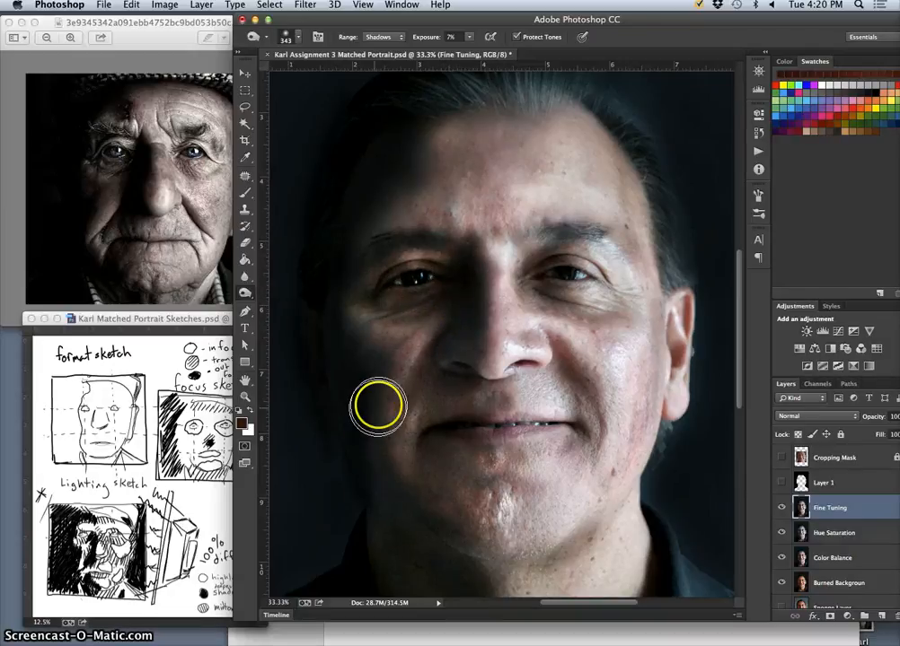
{"action": "mouse_move", "coordinate": [376, 404]}
{"action": "left_mouse_down"}
{"action": "mouse_move", "coordinate": [374, 381]}
{"action": "mouse_move", "coordinate": [382, 514]}
{"action": "mouse_move", "coordinate": [383, 495]}
{"action": "mouse_move", "coordinate": [425, 450]}
{"action": "mouse_move", "coordinate": [432, 469]}
{"action": "mouse_move", "coordinate": [460, 432]}
{"action": "left_mouse_up"}
{"action": "mouse_move", "coordinate": [454, 559]}
{"action": "left_mouse_down"}
{"action": "mouse_move", "coordinate": [460, 353]}
{"action": "mouse_move", "coordinate": [487, 460]}
{"action": "mouse_move", "coordinate": [484, 367]}
{"action": "mouse_move", "coordinate": [482, 381]}
{"action": "mouse_move", "coordinate": [414, 400]}
{"action": "mouse_move", "coordinate": [396, 536]}
{"action": "mouse_move", "coordinate": [388, 527]}
{"action": "mouse_move", "coordinate": [443, 593]}
{"action": "mouse_move", "coordinate": [431, 550]}
{"action": "mouse_move", "coordinate": [402, 511]}
{"action": "mouse_move", "coordinate": [434, 535]}
{"action": "left_mouse_up"}
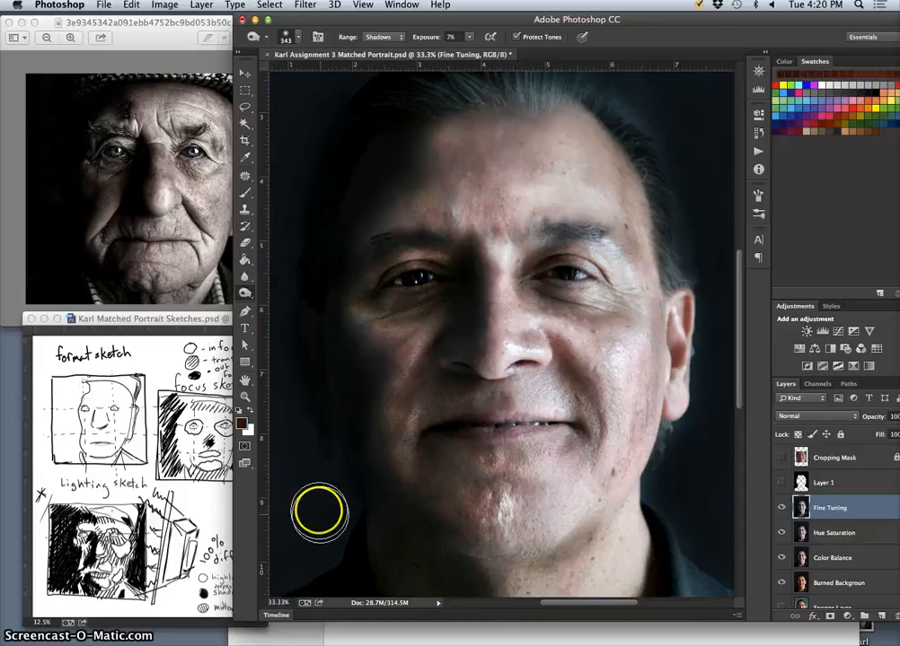
Burn the background beside the shadowed side of the head, from shoulder level up past the hair.
{"action": "mouse_move", "coordinate": [319, 509]}
{"action": "left_mouse_down"}
{"action": "mouse_move", "coordinate": [325, 454]}
{"action": "mouse_move", "coordinate": [311, 507]}
{"action": "mouse_move", "coordinate": [298, 426]}
{"action": "mouse_move", "coordinate": [335, 523]}
{"action": "mouse_move", "coordinate": [315, 577]}
{"action": "mouse_move", "coordinate": [315, 493]}
{"action": "left_mouse_up"}
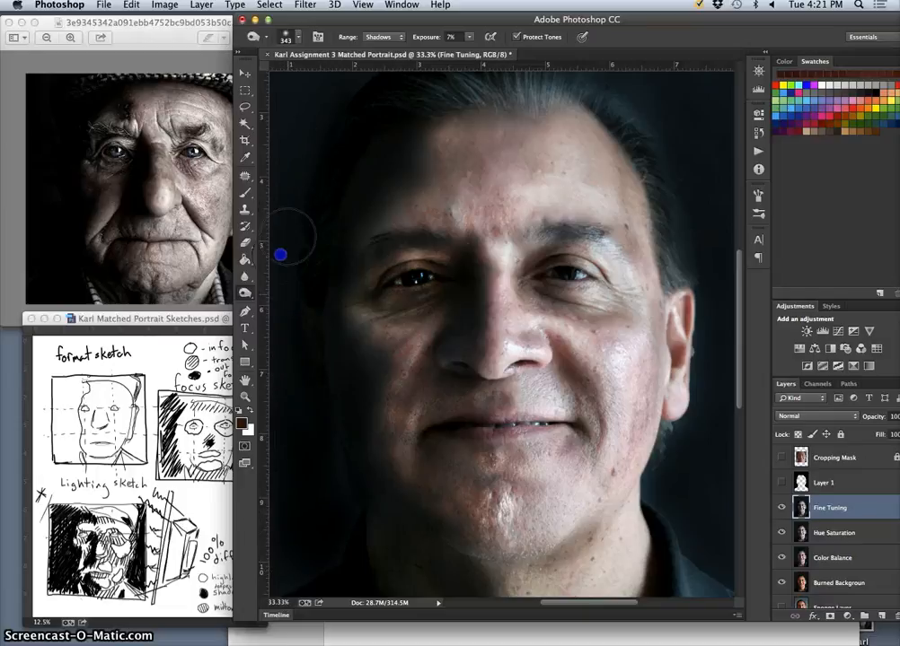
{"action": "left_click_drag", "start_coordinate": [315, 126], "coordinate": [359, 81]}
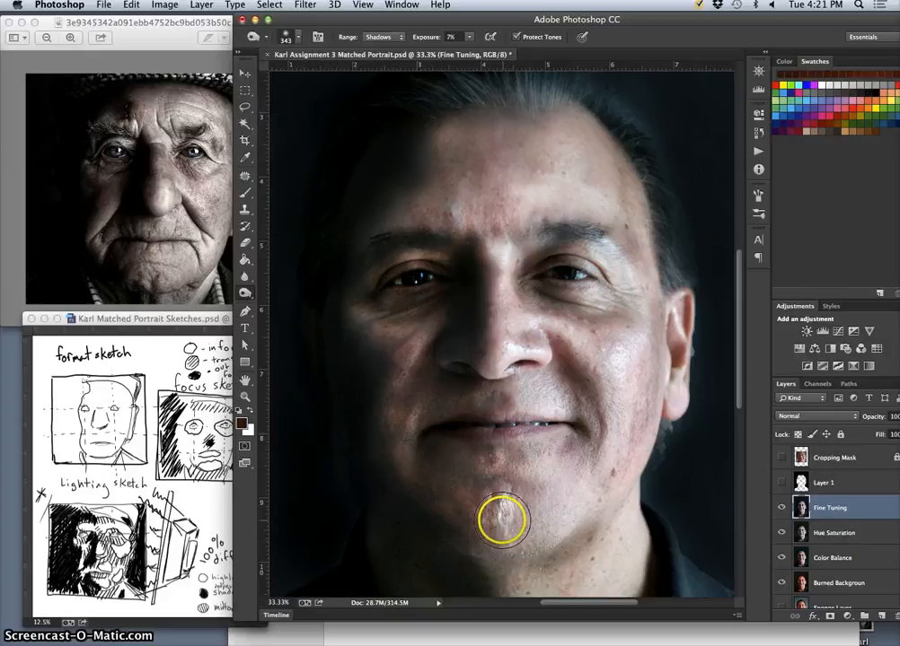
{"action": "key", "text": "super+minus"}
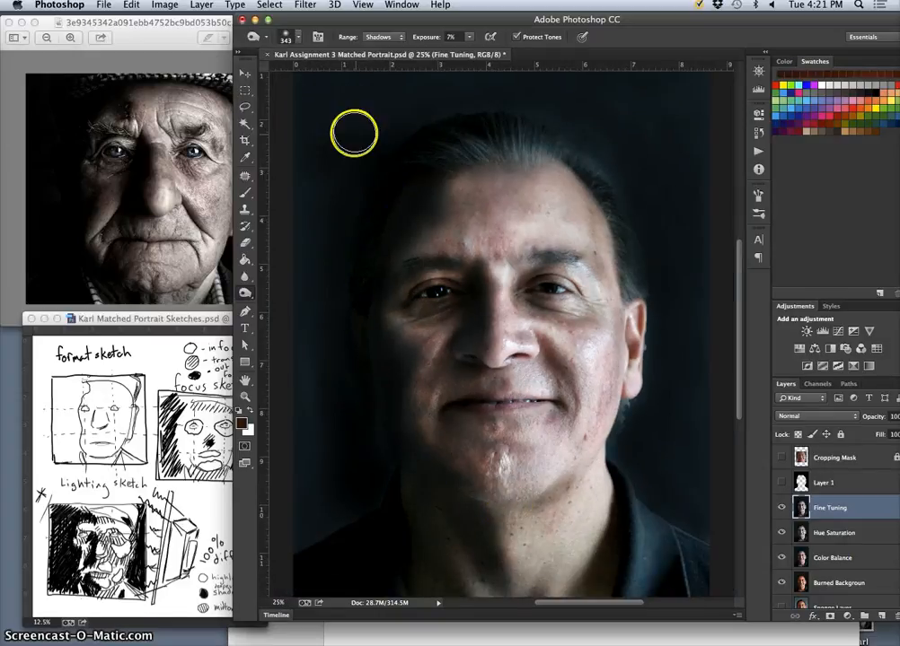
{"action": "left_click", "coordinate": [312, 169]}
{"action": "mouse_move", "coordinate": [311, 225]}
{"action": "left_mouse_down"}
{"action": "mouse_move", "coordinate": [320, 291]}
{"action": "mouse_move", "coordinate": [314, 415]}
{"action": "mouse_move", "coordinate": [328, 512]}
{"action": "mouse_move", "coordinate": [306, 541]}
{"action": "mouse_move", "coordinate": [346, 511]}
{"action": "mouse_move", "coordinate": [317, 511]}
{"action": "mouse_move", "coordinate": [298, 323]}
{"action": "left_mouse_up"}
{"action": "mouse_move", "coordinate": [315, 284]}
{"action": "left_mouse_down"}
{"action": "mouse_move", "coordinate": [326, 233]}
{"action": "mouse_move", "coordinate": [340, 314]}
{"action": "mouse_move", "coordinate": [370, 348]}
{"action": "mouse_move", "coordinate": [369, 263]}
{"action": "mouse_move", "coordinate": [362, 315]}
{"action": "left_mouse_up"}
{"action": "mouse_move", "coordinate": [370, 249]}
{"action": "left_mouse_down"}
{"action": "mouse_move", "coordinate": [397, 229]}
{"action": "mouse_move", "coordinate": [375, 283]}
{"action": "left_mouse_up"}
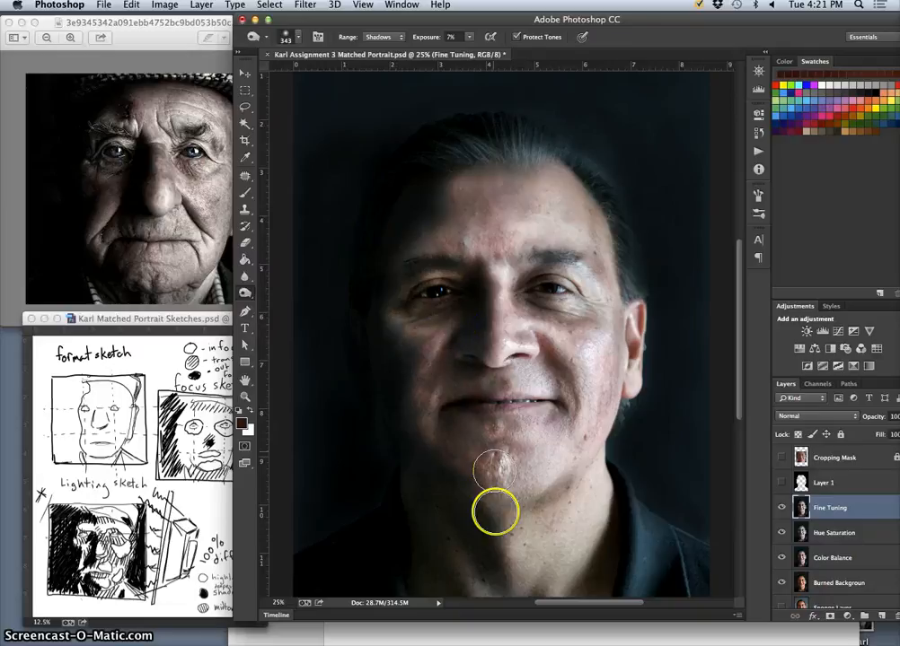
Uncover the reference images beside the portrait and burn deeper shadows along the nose, shadowed cheek, chin and neck.
{"action": "mouse_move", "coordinate": [449, 446]}
{"action": "left_mouse_down"}
{"action": "mouse_move", "coordinate": [442, 460]}
{"action": "mouse_move", "coordinate": [428, 454]}
{"action": "mouse_move", "coordinate": [464, 470]}
{"action": "mouse_move", "coordinate": [486, 497]}
{"action": "left_mouse_up"}
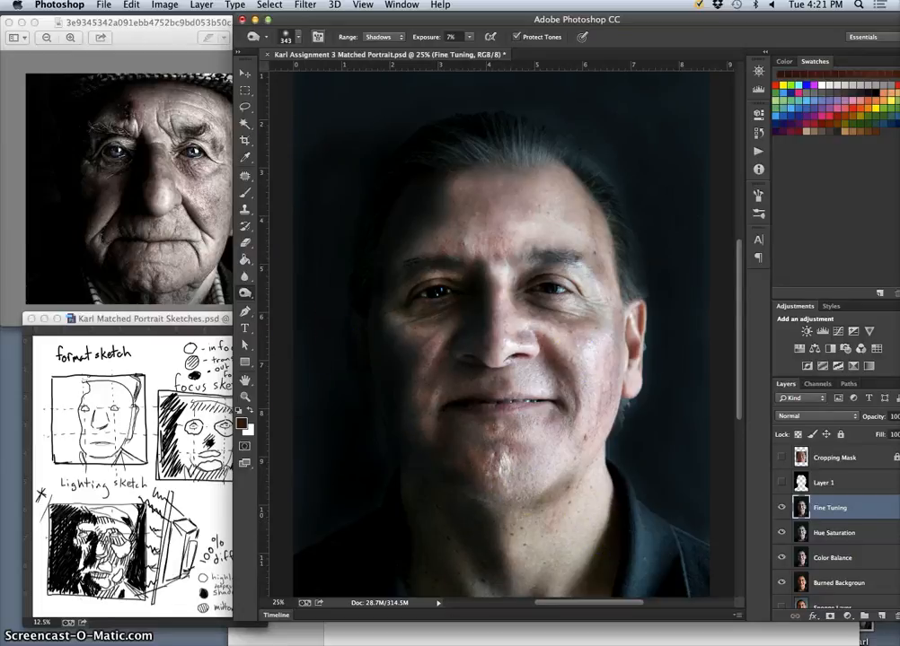
{"action": "left_click_drag", "start_coordinate": [330, 14], "coordinate": [376, 15]}
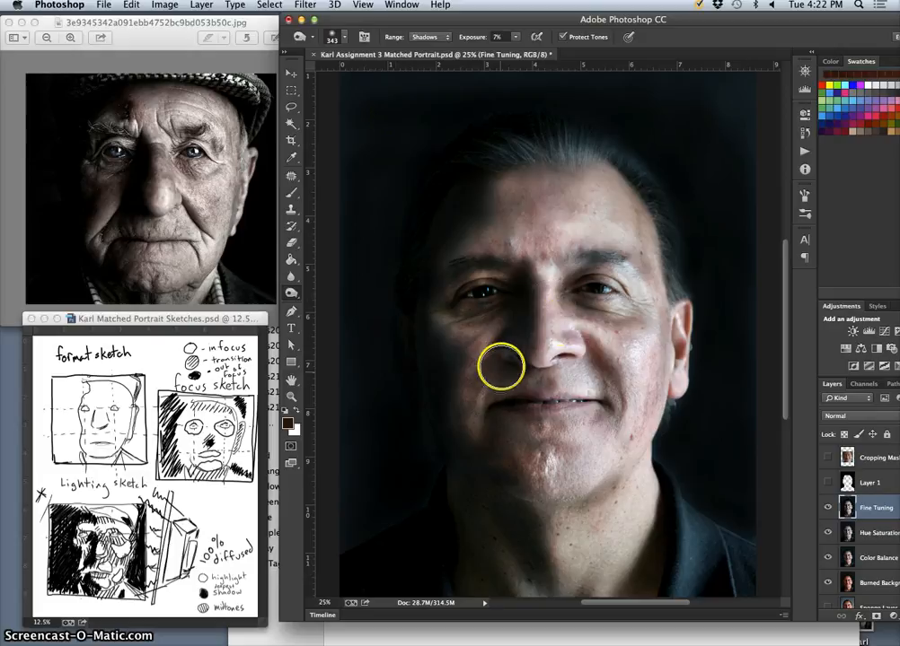
{"action": "left_click", "coordinate": [522, 327]}
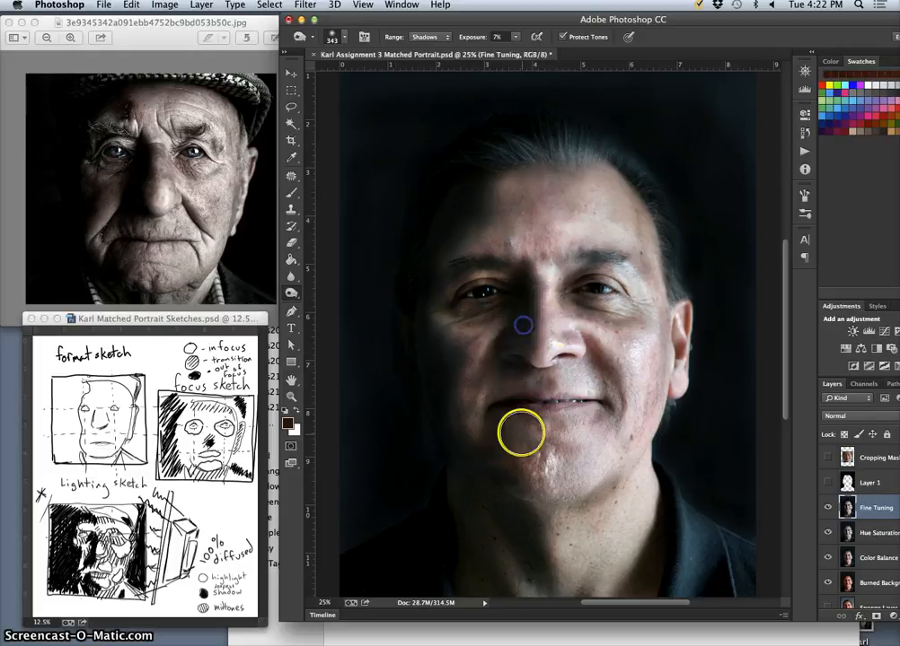
{"action": "mouse_move", "coordinate": [492, 367]}
{"action": "left_mouse_down"}
{"action": "mouse_move", "coordinate": [448, 469]}
{"action": "mouse_move", "coordinate": [454, 548]}
{"action": "mouse_move", "coordinate": [487, 474]}
{"action": "mouse_move", "coordinate": [454, 428]}
{"action": "left_mouse_up"}
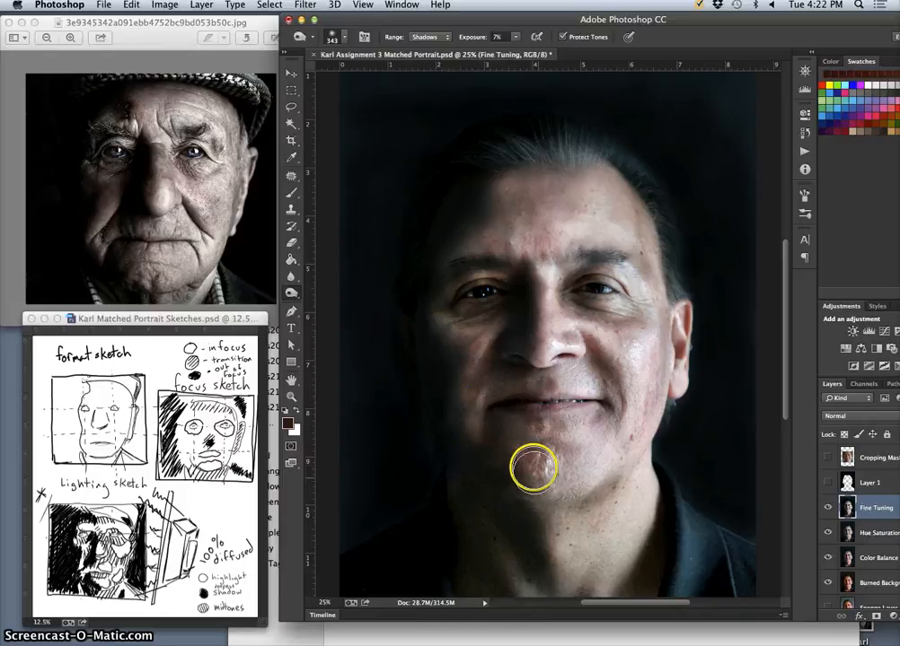
{"action": "left_click", "coordinate": [517, 423]}
{"action": "left_click_drag", "start_coordinate": [517, 424], "coordinate": [542, 441]}
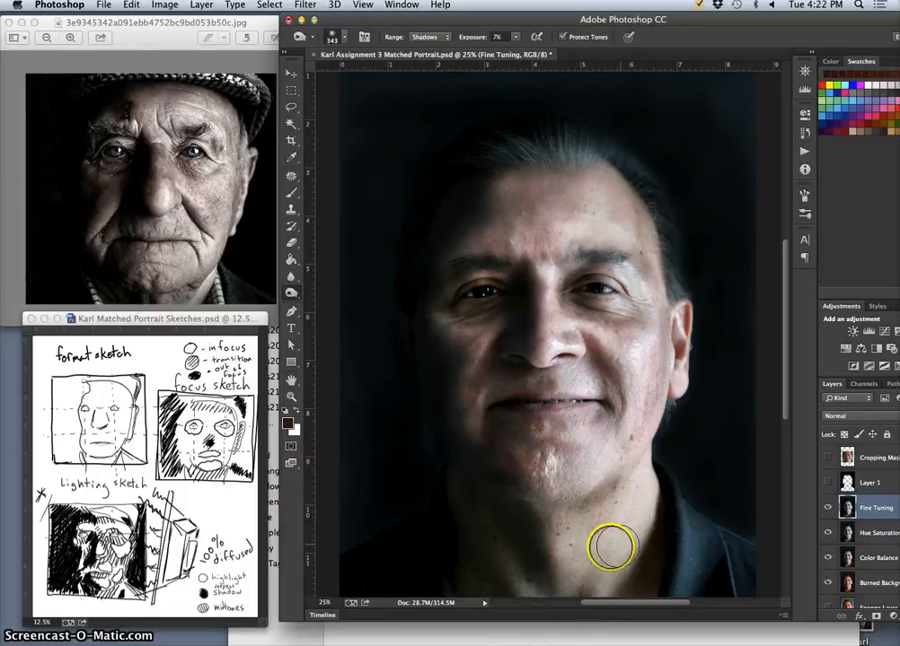
{"action": "left_click", "coordinate": [549, 516]}
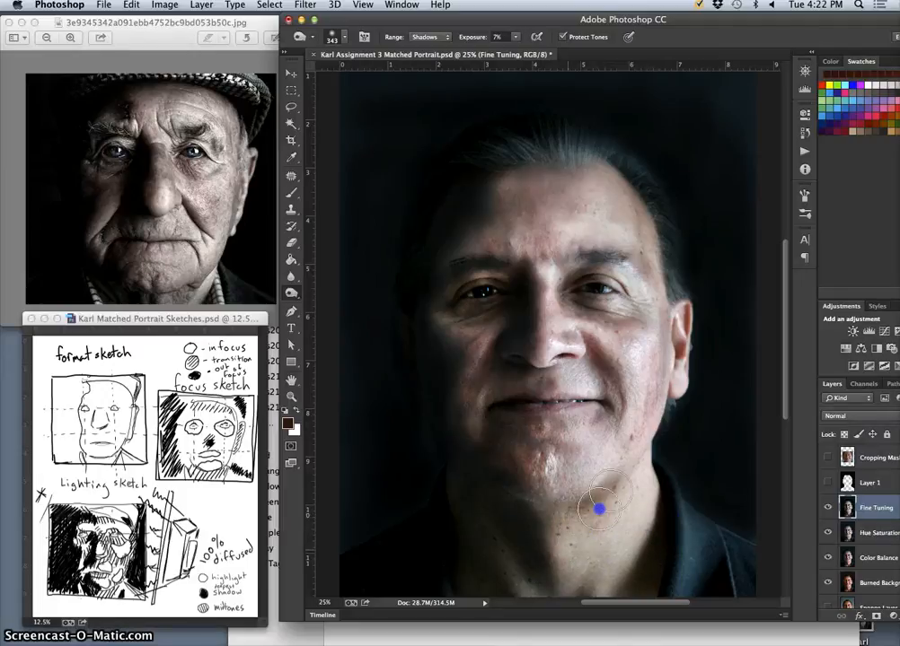
{"action": "left_click_drag", "start_coordinate": [612, 491], "coordinate": [572, 535]}
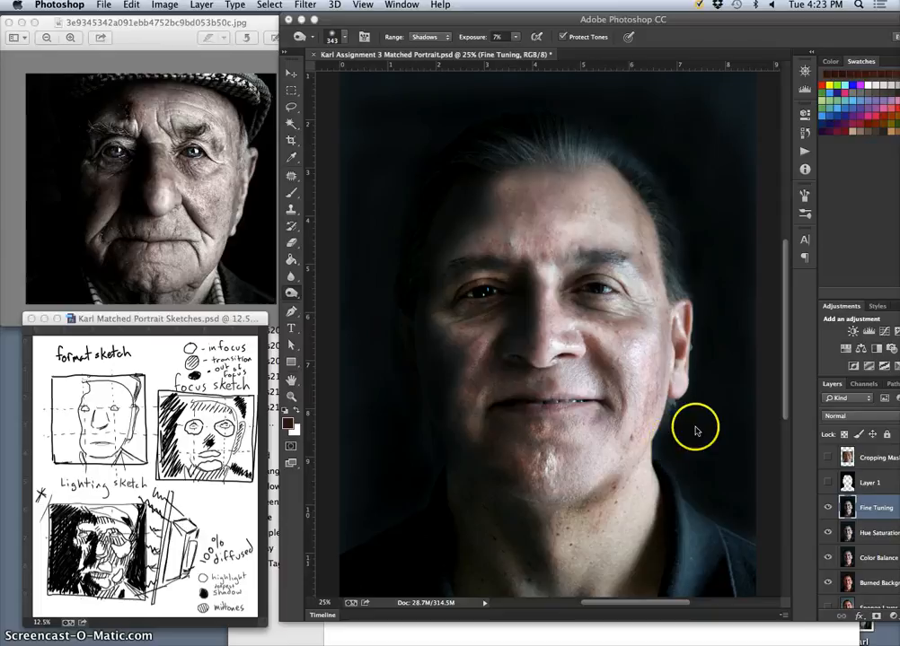
Darken the remaining background around the head on both sides with the Burn tool.
{"action": "left_click", "coordinate": [693, 433]}
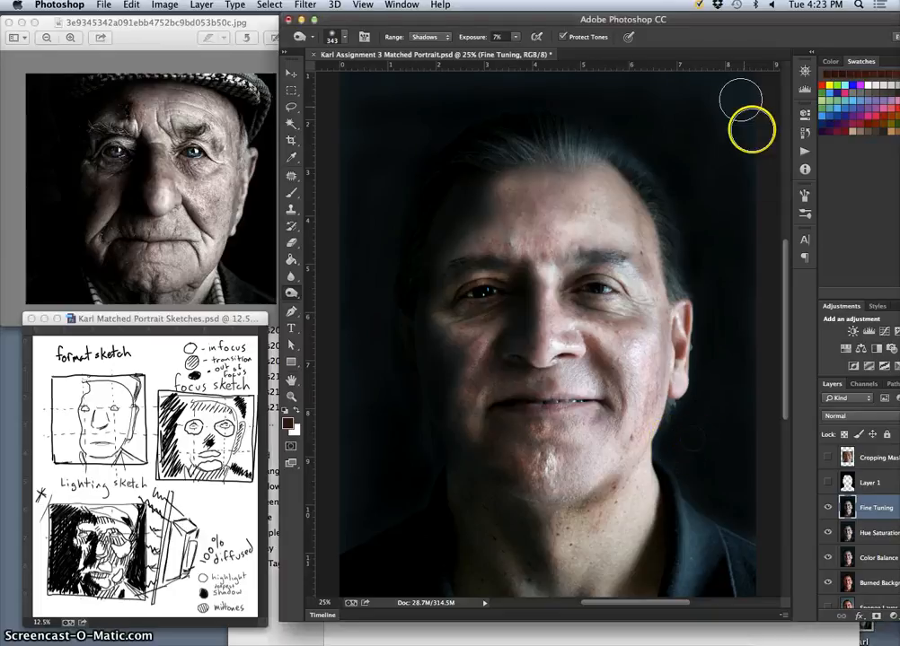
{"action": "left_click", "coordinate": [720, 136]}
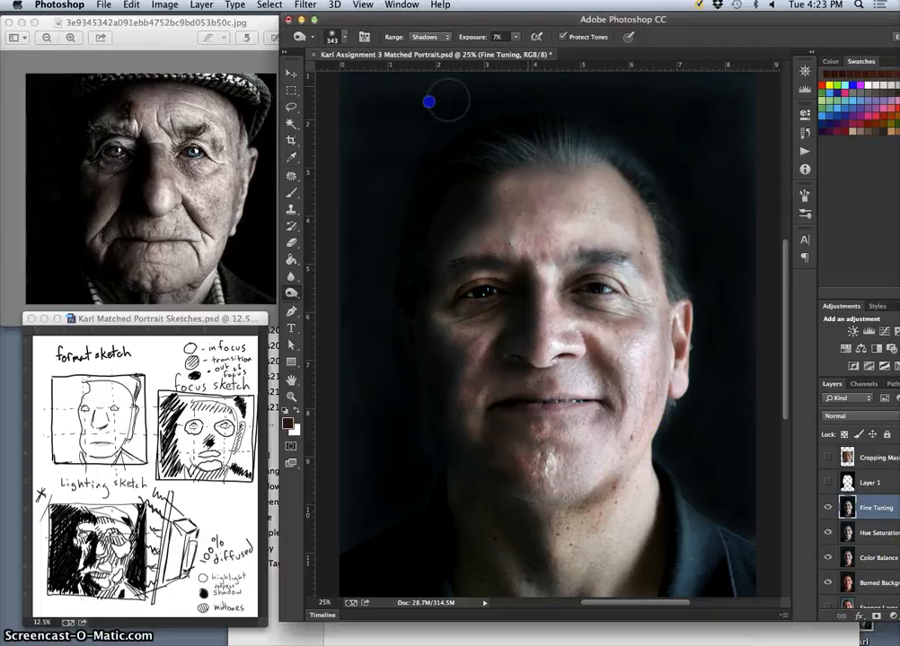
{"action": "left_click_drag", "start_coordinate": [409, 158], "coordinate": [388, 198]}
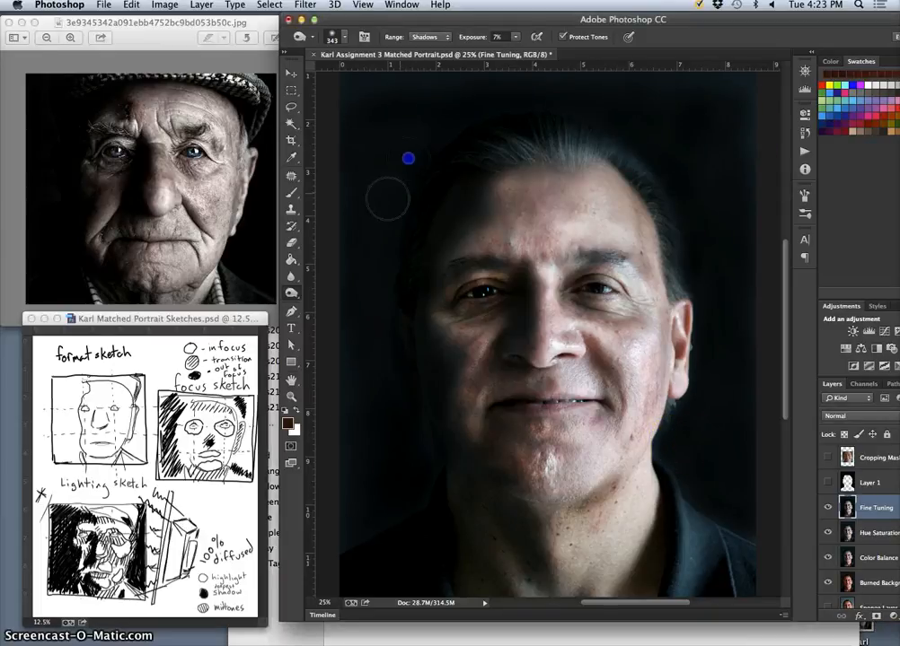
{"action": "left_click", "coordinate": [749, 159]}
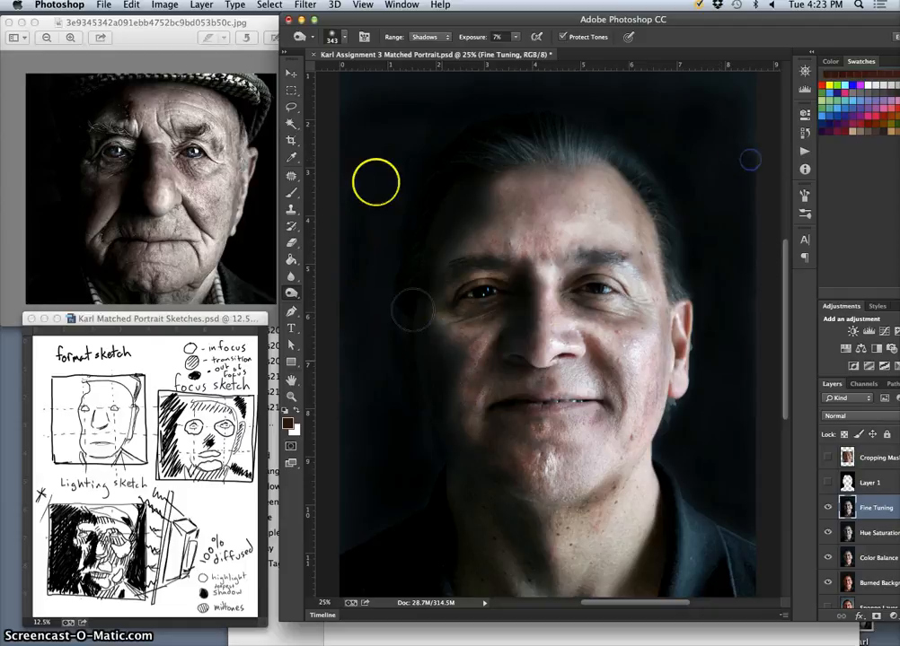
Set the burn range to Highlights and tone down the bright areas on the cheeks, chin, hairline and nose.
{"action": "left_click", "coordinate": [428, 38]}
{"action": "left_click", "coordinate": [430, 53]}
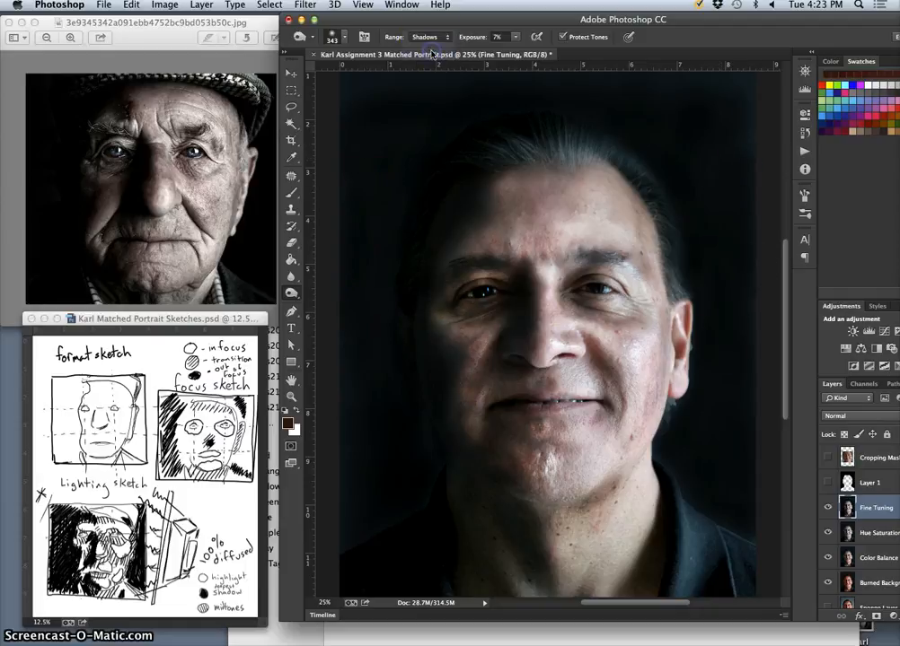
{"action": "left_click_drag", "start_coordinate": [643, 343], "coordinate": [636, 377]}
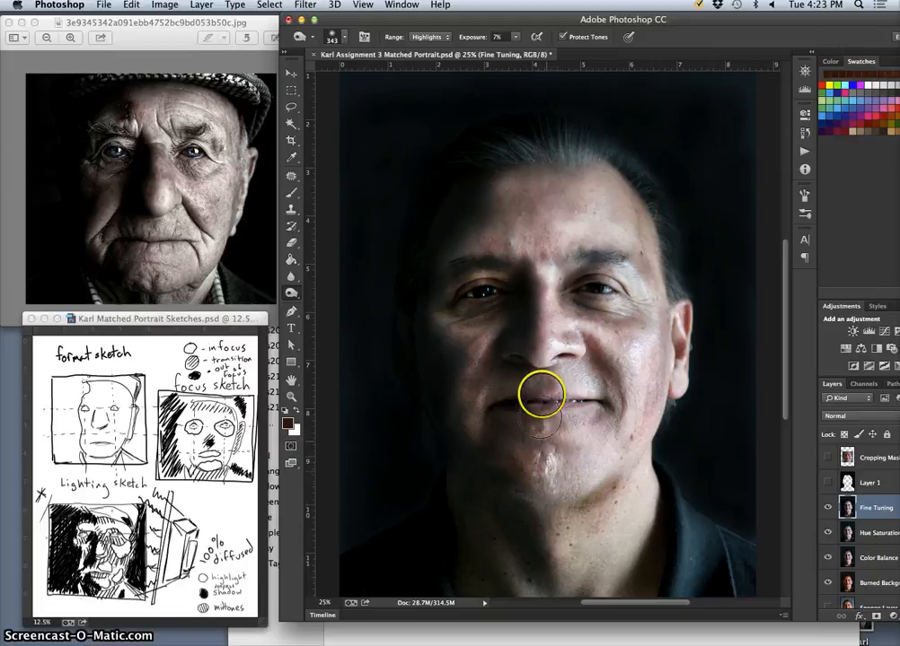
{"action": "left_click", "coordinate": [550, 460]}
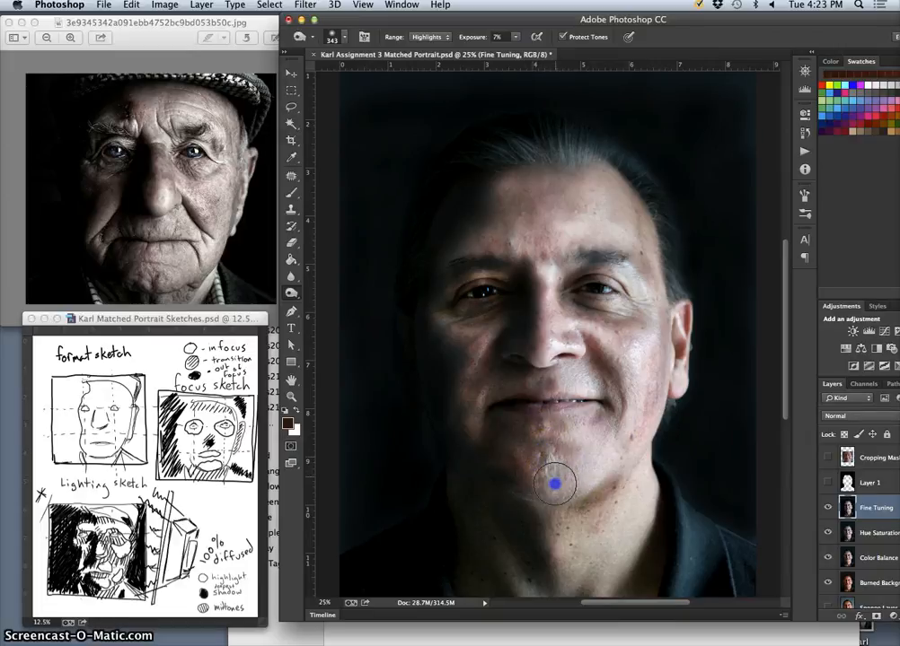
{"action": "mouse_move", "coordinate": [565, 485]}
{"action": "left_mouse_down"}
{"action": "mouse_move", "coordinate": [540, 483]}
{"action": "mouse_move", "coordinate": [518, 462]}
{"action": "left_mouse_up"}
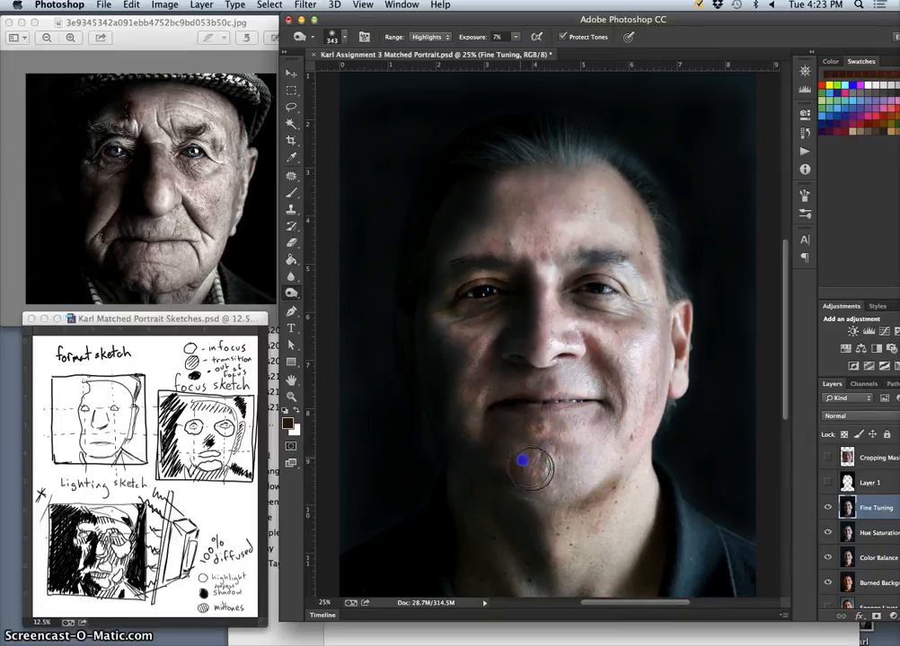
{"action": "left_click", "coordinate": [485, 384]}
{"action": "mouse_move", "coordinate": [485, 383]}
{"action": "left_mouse_down"}
{"action": "mouse_move", "coordinate": [468, 438]}
{"action": "mouse_move", "coordinate": [471, 360]}
{"action": "mouse_move", "coordinate": [453, 392]}
{"action": "mouse_move", "coordinate": [474, 338]}
{"action": "mouse_move", "coordinate": [454, 369]}
{"action": "mouse_move", "coordinate": [433, 346]}
{"action": "left_mouse_up"}
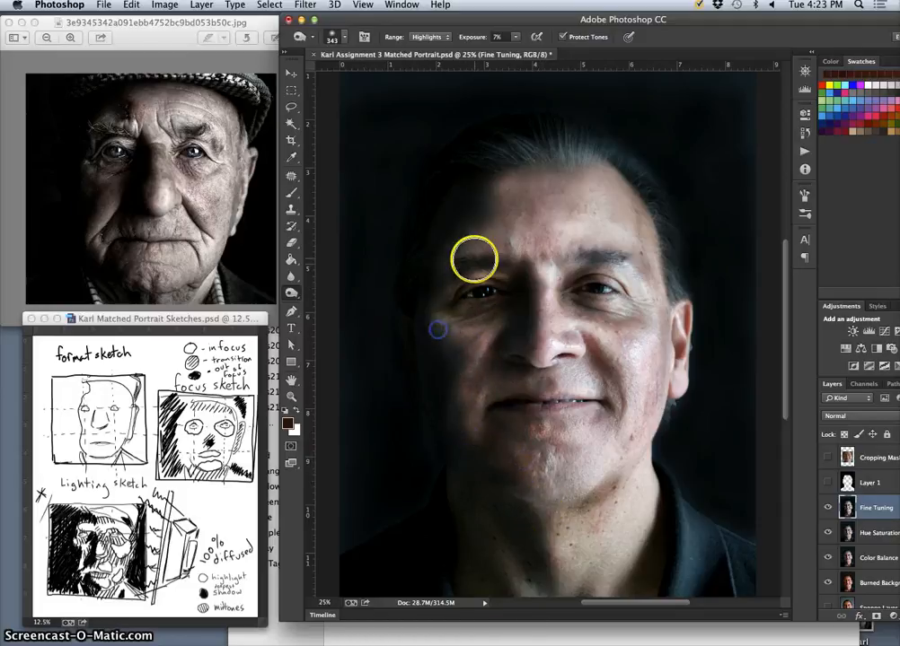
{"action": "left_click", "coordinate": [517, 176]}
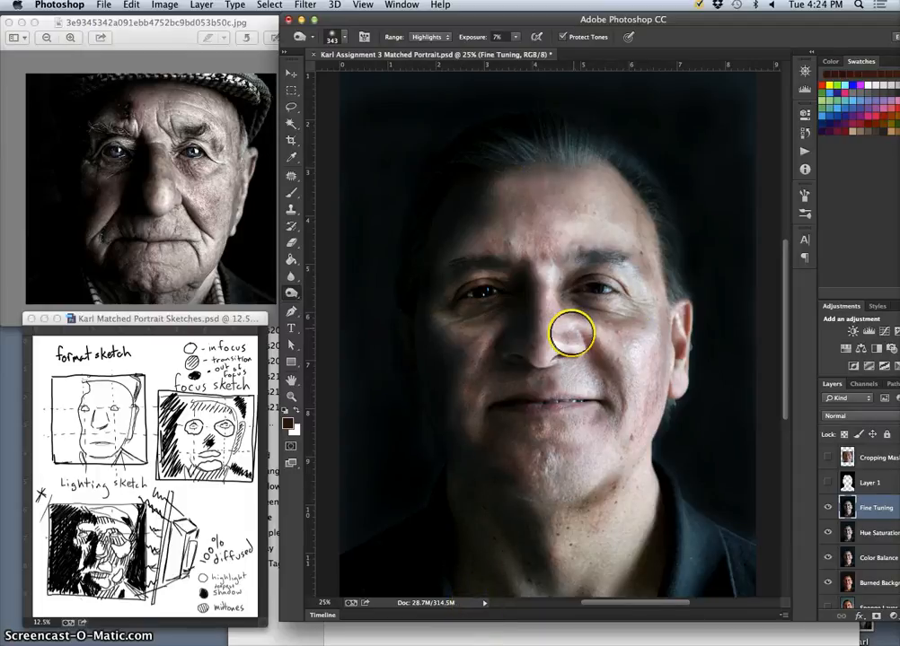
{"action": "mouse_move", "coordinate": [572, 332]}
{"action": "left_mouse_down"}
{"action": "mouse_move", "coordinate": [559, 300]}
{"action": "mouse_move", "coordinate": [561, 328]}
{"action": "mouse_move", "coordinate": [554, 279]}
{"action": "mouse_move", "coordinate": [562, 319]}
{"action": "mouse_move", "coordinate": [595, 355]}
{"action": "mouse_move", "coordinate": [590, 422]}
{"action": "mouse_move", "coordinate": [612, 395]}
{"action": "mouse_move", "coordinate": [559, 372]}
{"action": "left_mouse_up"}
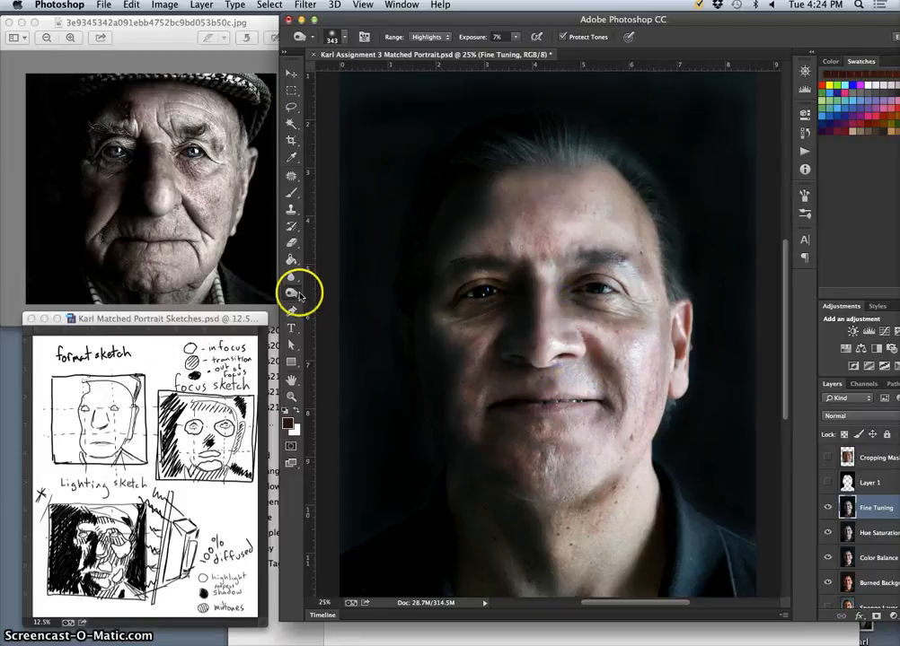
Set the Sponge tool to Saturate with a 107 px brush and 32% flow, and saturate the shadowed cheek.
{"action": "left_click_drag", "start_coordinate": [291, 292], "coordinate": [350, 315]}
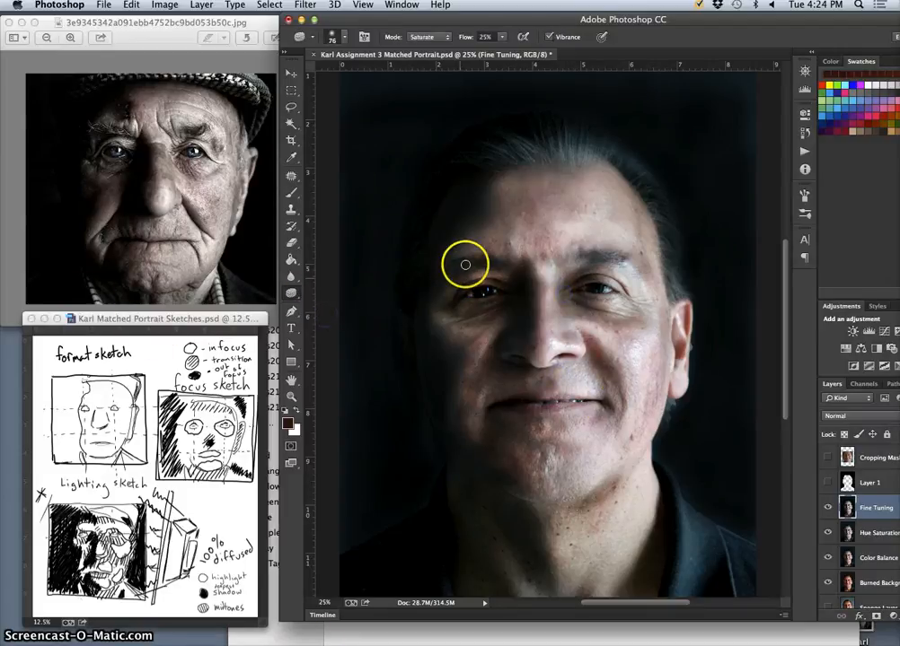
{"action": "left_click", "coordinate": [335, 37]}
{"action": "left_click_drag", "start_coordinate": [389, 75], "coordinate": [389, 75]}
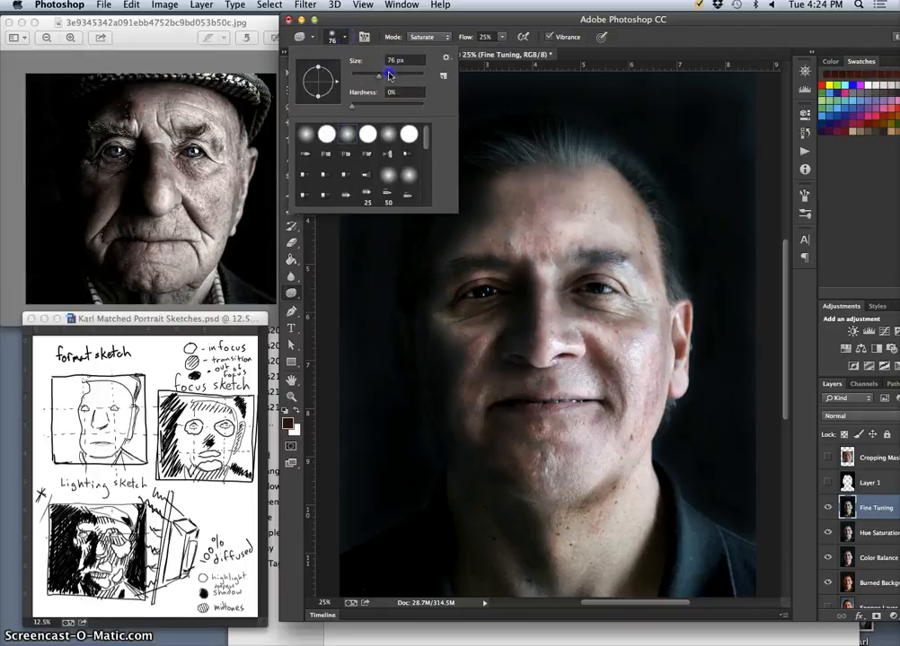
{"action": "left_click", "coordinate": [503, 38]}
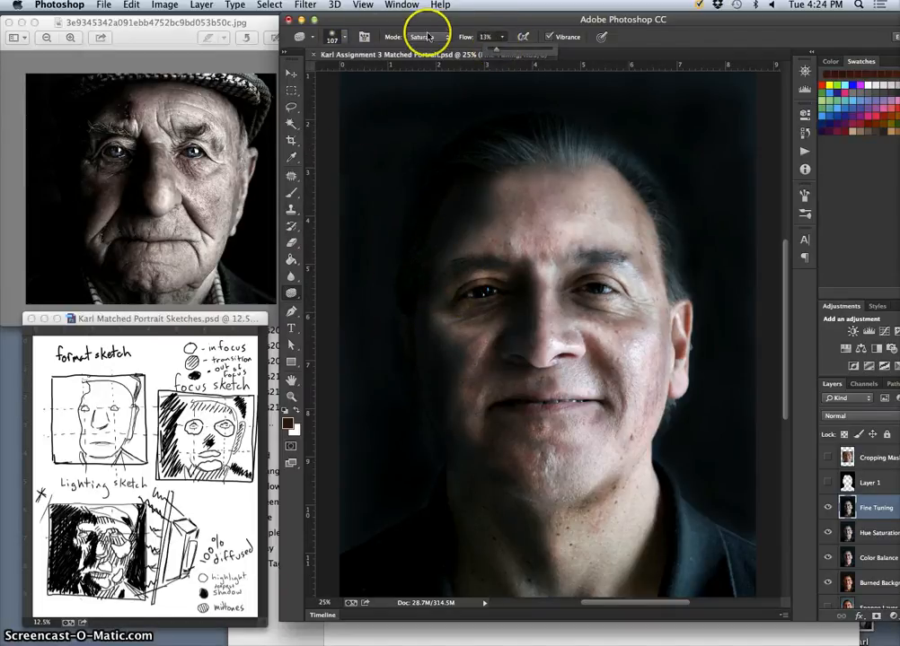
{"action": "left_click", "coordinate": [428, 36]}
{"action": "left_click", "coordinate": [503, 36]}
{"action": "left_click", "coordinate": [503, 37]}
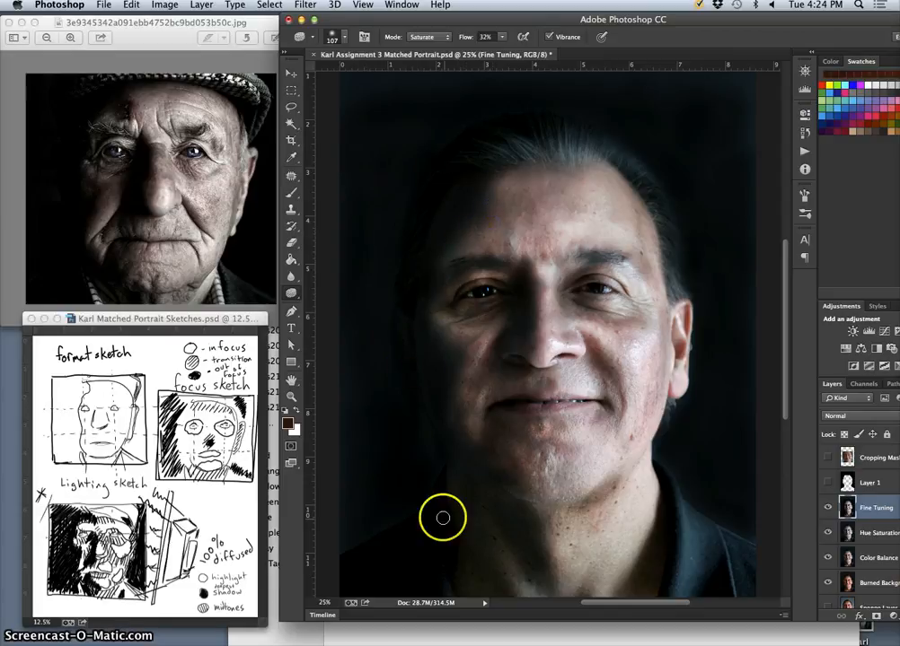
{"action": "left_click_drag", "start_coordinate": [441, 335], "coordinate": [452, 345]}
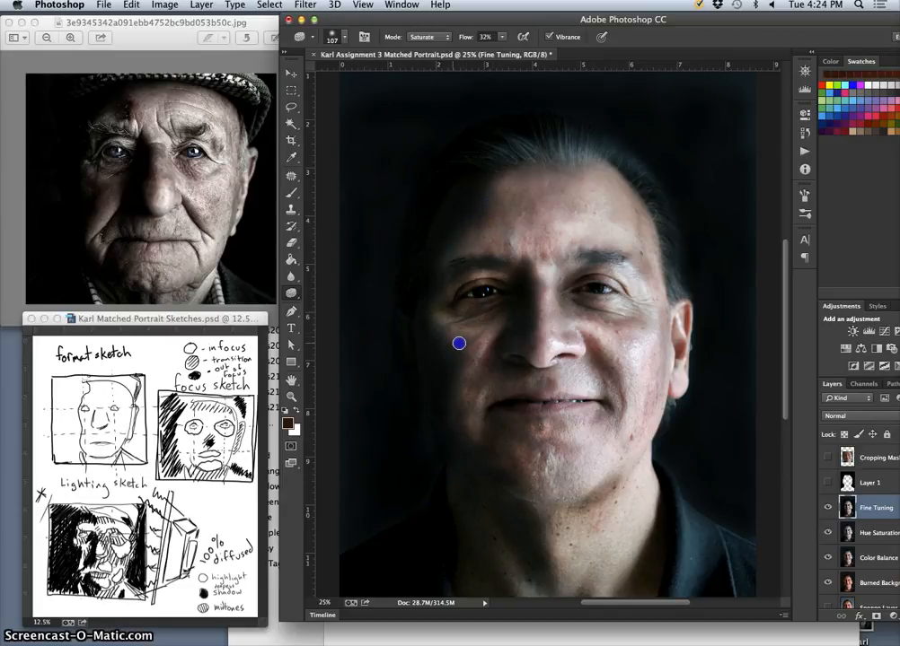
Saturate the shadowed temple, cheek and jaw with a 179 px Sponge brush at 16% flow, and undo the last stroke.
{"action": "left_click", "coordinate": [343, 38]}
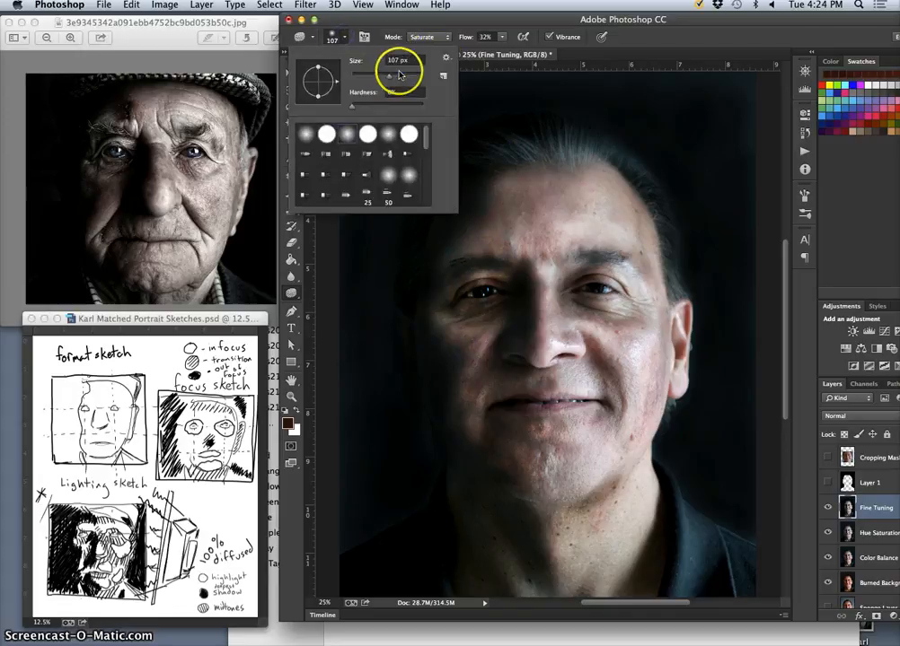
{"action": "left_click", "coordinate": [401, 75]}
{"action": "left_click", "coordinate": [501, 37]}
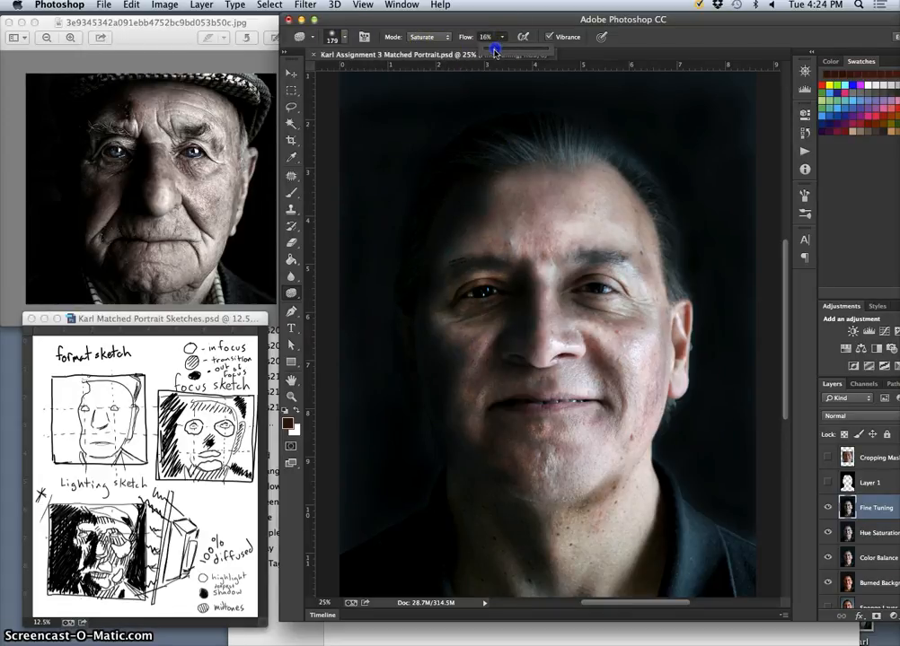
{"action": "mouse_move", "coordinate": [444, 241]}
{"action": "left_mouse_down"}
{"action": "mouse_move", "coordinate": [487, 212]}
{"action": "mouse_move", "coordinate": [459, 237]}
{"action": "left_mouse_up"}
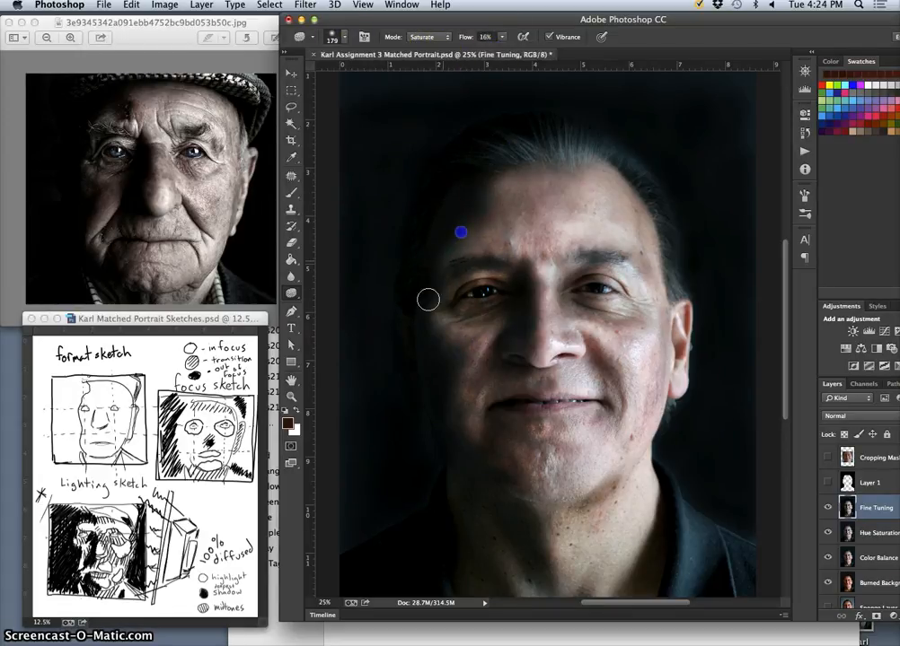
{"action": "mouse_move", "coordinate": [427, 299]}
{"action": "left_mouse_down"}
{"action": "mouse_move", "coordinate": [450, 359]}
{"action": "mouse_move", "coordinate": [468, 357]}
{"action": "left_mouse_up"}
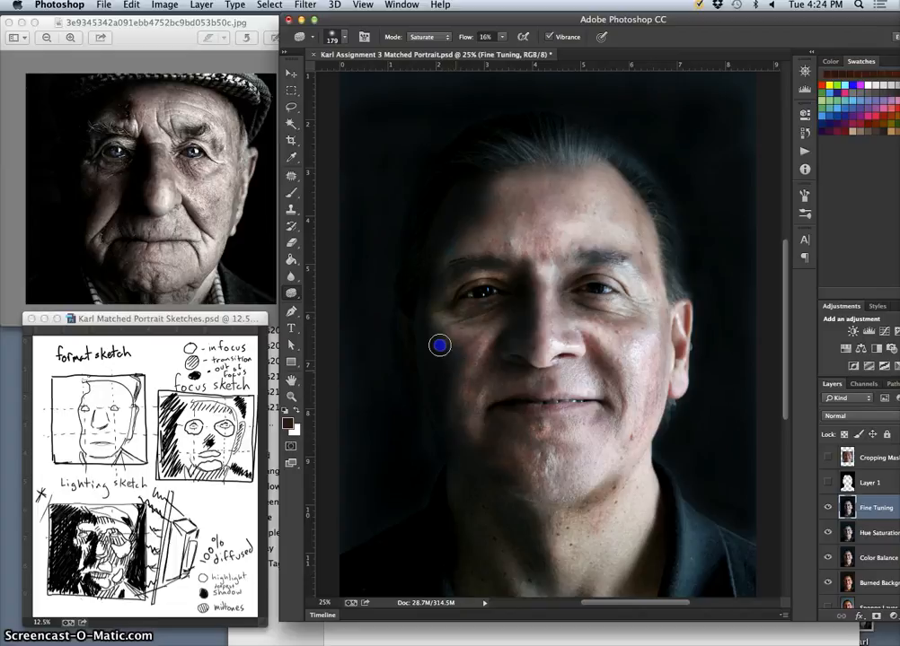
{"action": "left_click_drag", "start_coordinate": [448, 466], "coordinate": [459, 491]}
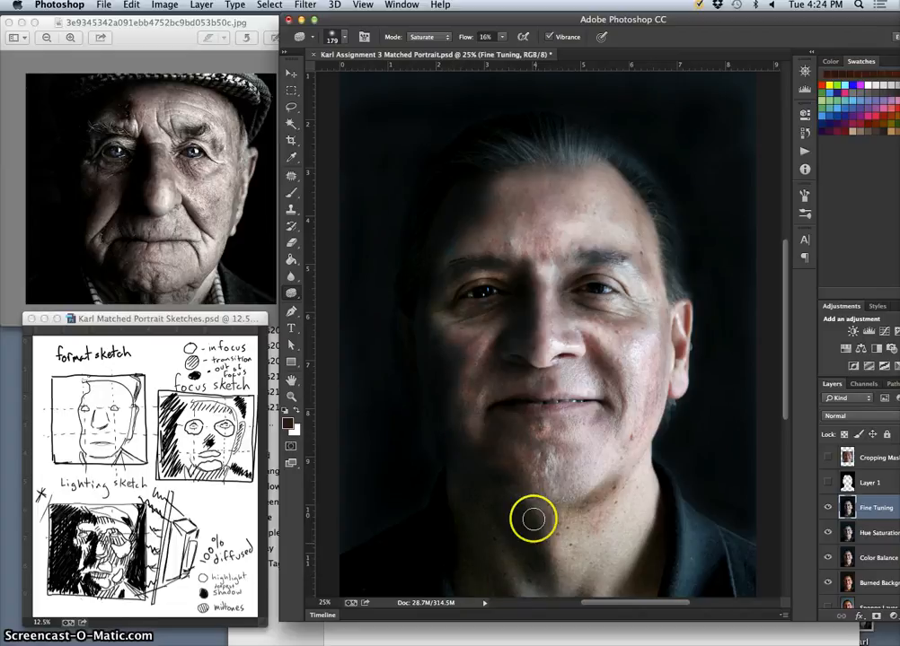
{"action": "key", "text": "super+z"}
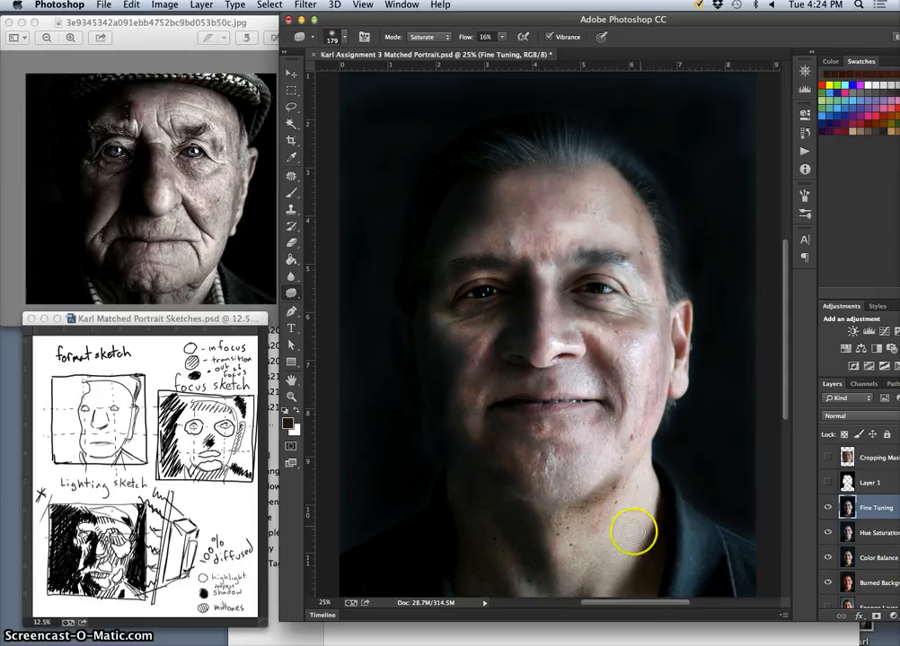
Burn the highlights on the neck, nose, lit cheek, temple, ear and shadowed side of the face at 7% exposure.
{"action": "left_click", "coordinate": [290, 292]}
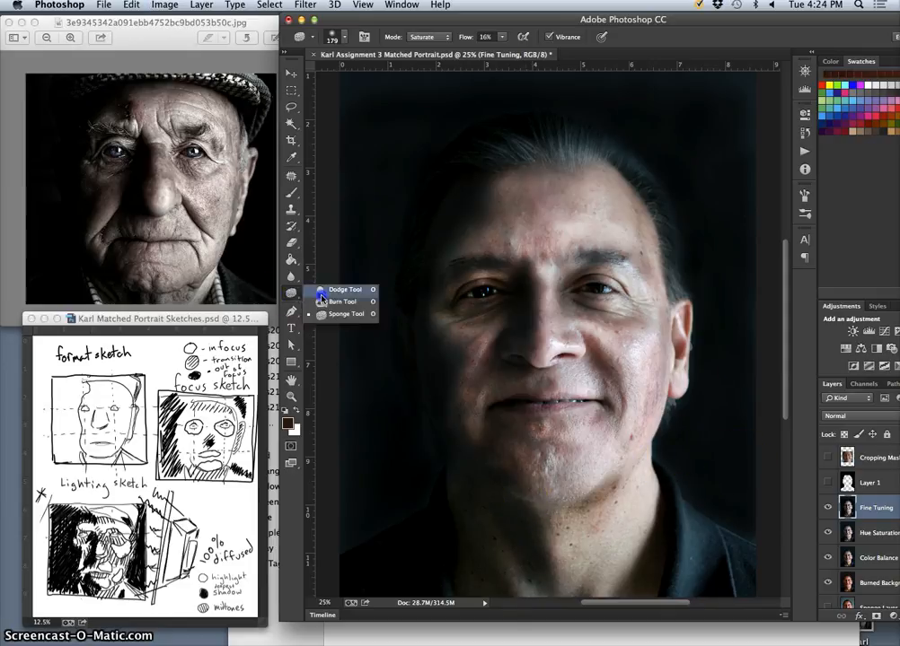
{"action": "left_click", "coordinate": [321, 299]}
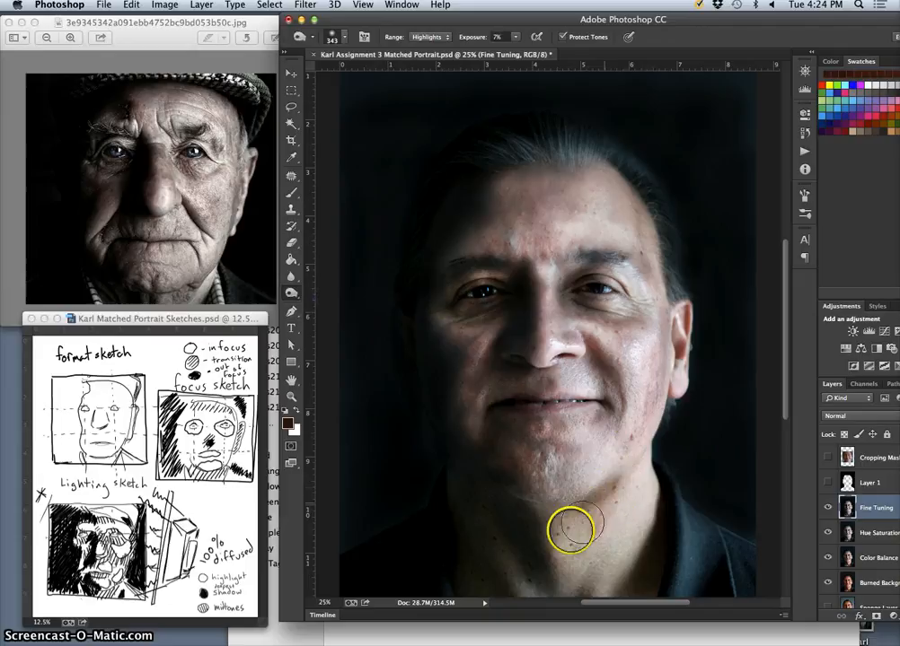
{"action": "mouse_move", "coordinate": [572, 530]}
{"action": "left_mouse_down"}
{"action": "mouse_move", "coordinate": [540, 521]}
{"action": "mouse_move", "coordinate": [606, 510]}
{"action": "mouse_move", "coordinate": [576, 527]}
{"action": "mouse_move", "coordinate": [560, 559]}
{"action": "mouse_move", "coordinate": [619, 481]}
{"action": "mouse_move", "coordinate": [557, 585]}
{"action": "mouse_move", "coordinate": [627, 478]}
{"action": "mouse_move", "coordinate": [572, 596]}
{"action": "mouse_move", "coordinate": [650, 446]}
{"action": "mouse_move", "coordinate": [622, 420]}
{"action": "mouse_move", "coordinate": [602, 431]}
{"action": "mouse_move", "coordinate": [616, 396]}
{"action": "mouse_move", "coordinate": [568, 362]}
{"action": "left_mouse_up"}
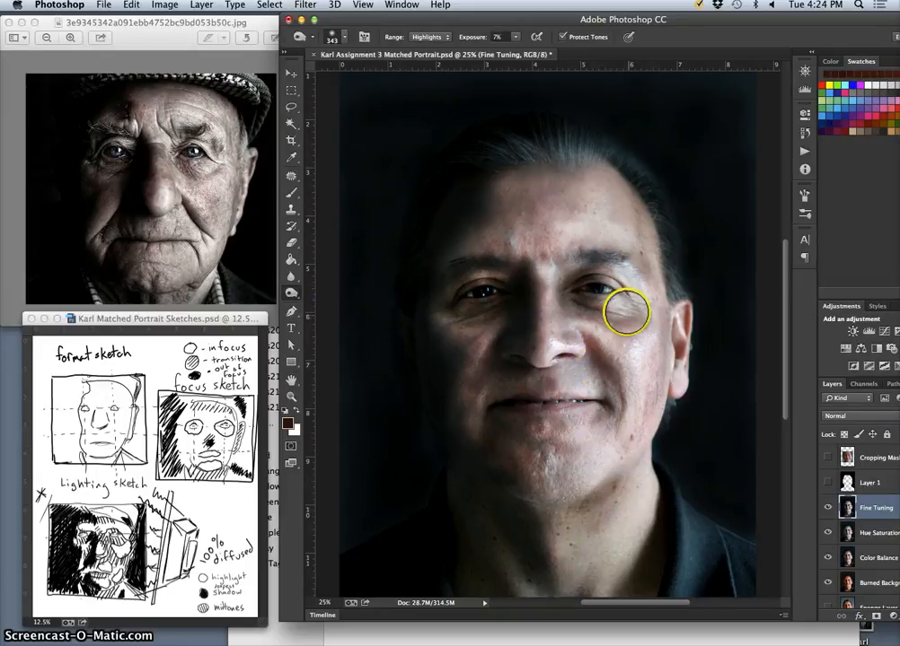
{"action": "mouse_move", "coordinate": [626, 310]}
{"action": "left_mouse_down"}
{"action": "mouse_move", "coordinate": [576, 315]}
{"action": "mouse_move", "coordinate": [641, 321]}
{"action": "mouse_move", "coordinate": [651, 338]}
{"action": "mouse_move", "coordinate": [636, 429]}
{"action": "left_mouse_up"}
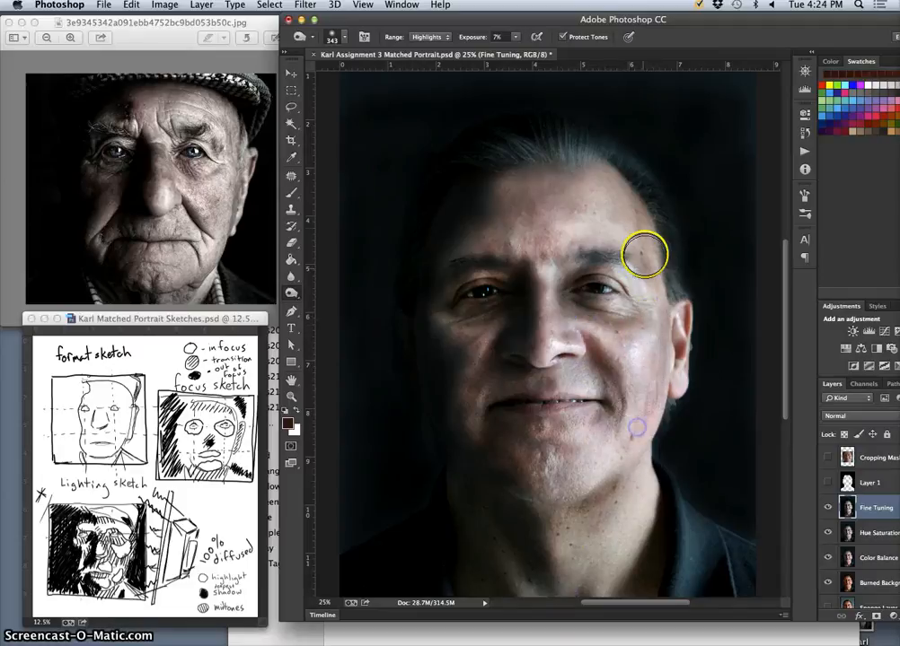
{"action": "mouse_move", "coordinate": [643, 255]}
{"action": "left_mouse_down"}
{"action": "mouse_move", "coordinate": [635, 199]}
{"action": "mouse_move", "coordinate": [605, 180]}
{"action": "mouse_move", "coordinate": [633, 217]}
{"action": "left_mouse_up"}
{"action": "mouse_move", "coordinate": [682, 331]}
{"action": "left_mouse_down"}
{"action": "mouse_move", "coordinate": [643, 482]}
{"action": "mouse_move", "coordinate": [643, 554]}
{"action": "mouse_move", "coordinate": [630, 549]}
{"action": "mouse_move", "coordinate": [609, 586]}
{"action": "mouse_move", "coordinate": [626, 554]}
{"action": "mouse_move", "coordinate": [588, 583]}
{"action": "left_mouse_up"}
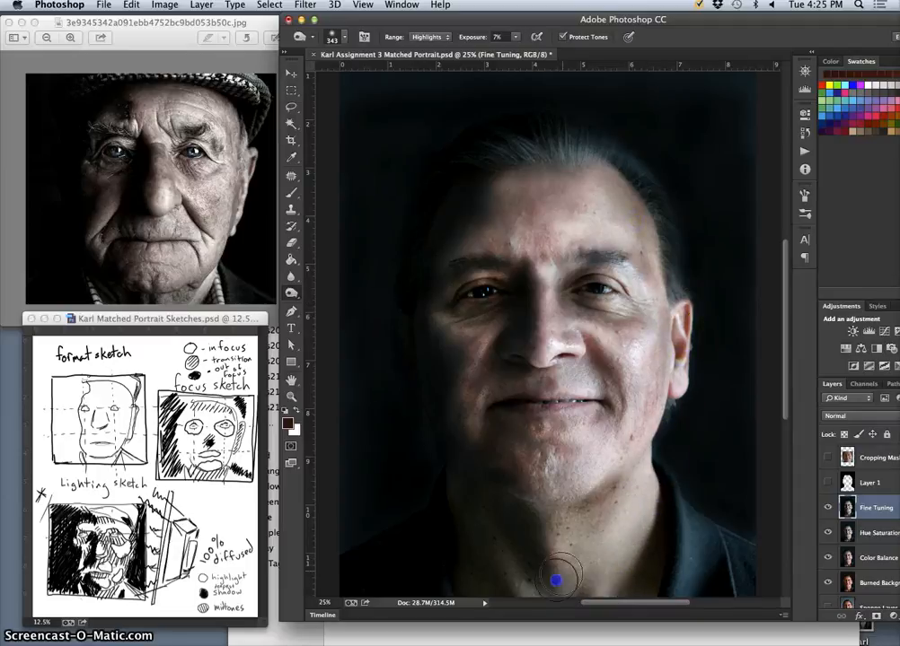
{"action": "mouse_move", "coordinate": [499, 522]}
{"action": "left_mouse_down"}
{"action": "mouse_move", "coordinate": [507, 359]}
{"action": "mouse_move", "coordinate": [466, 323]}
{"action": "mouse_move", "coordinate": [467, 281]}
{"action": "mouse_move", "coordinate": [492, 268]}
{"action": "left_mouse_up"}
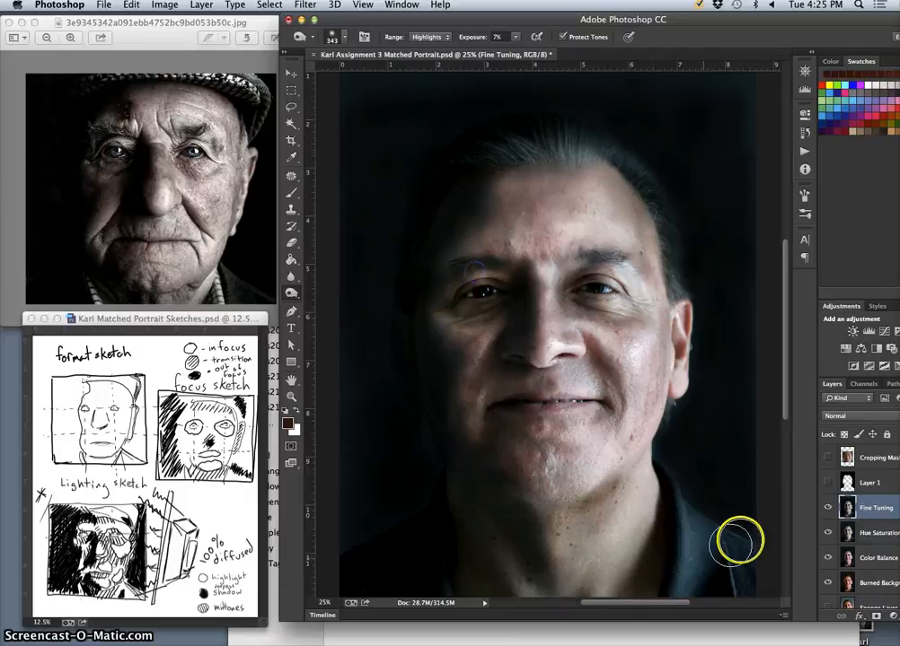
Duplicate the Fine Tuning layer and set the copy's saturation to -30 with Hue/Saturation.
{"action": "double_click", "coordinate": [874, 508]}
{"action": "key", "text": "super+j"}
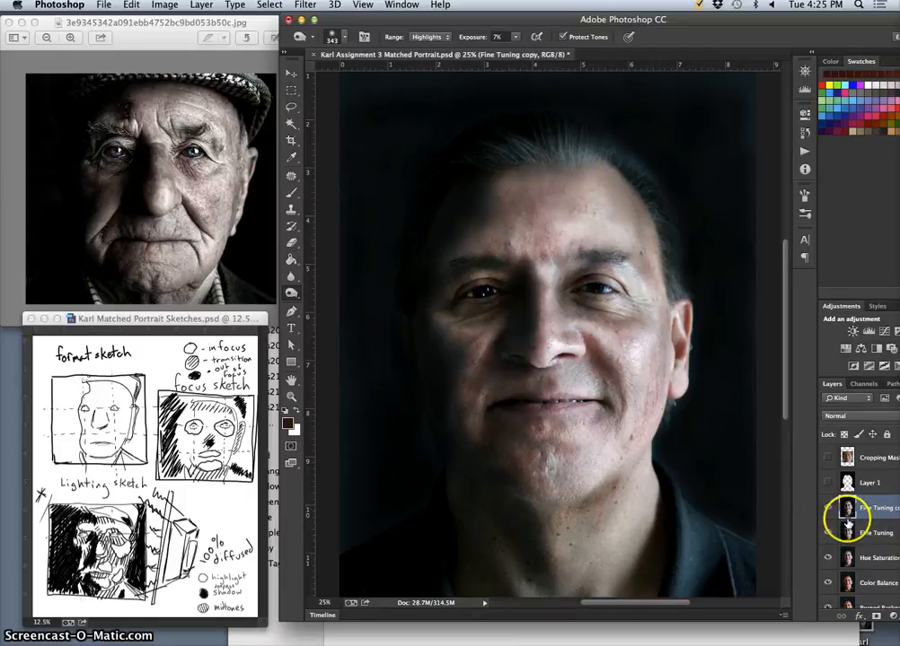
{"action": "left_click", "coordinate": [165, 5]}
{"action": "mouse_move", "coordinate": [205, 39]}
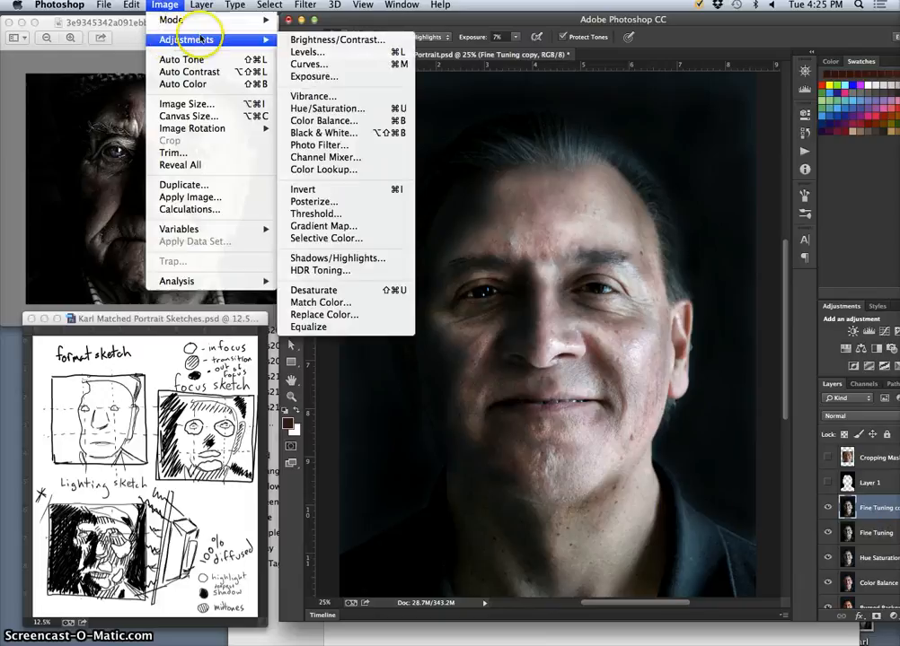
{"action": "left_click", "coordinate": [338, 109]}
{"action": "left_click_drag", "start_coordinate": [739, 190], "coordinate": [775, 191]}
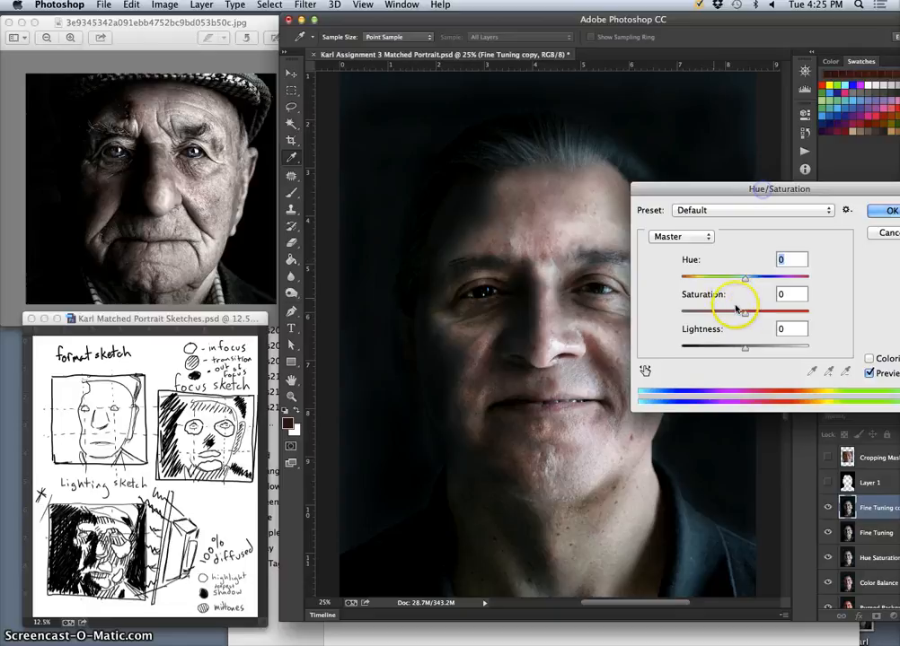
{"action": "left_click_drag", "start_coordinate": [736, 309], "coordinate": [745, 314]}
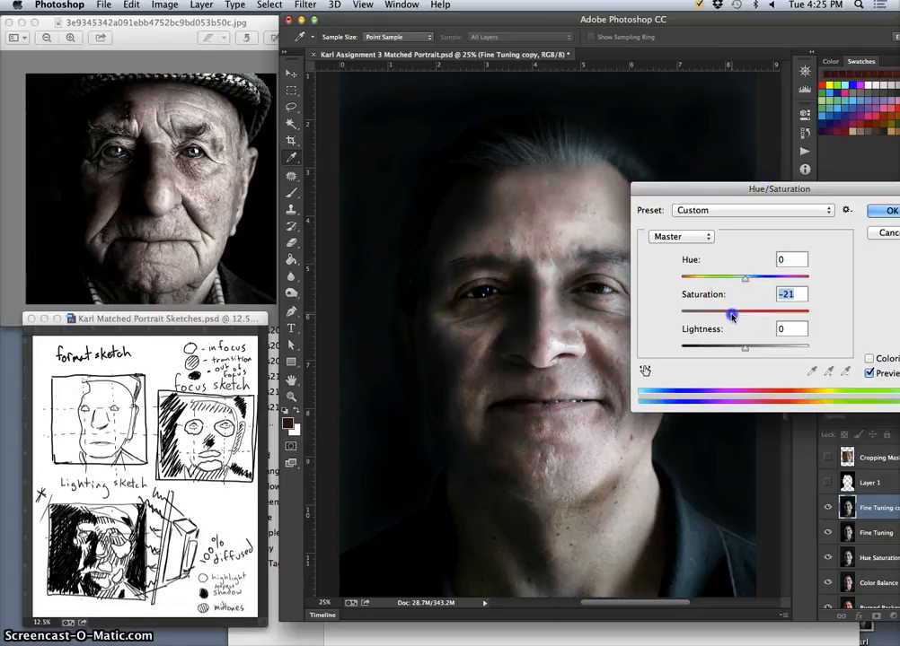
{"action": "left_click_drag", "start_coordinate": [730, 316], "coordinate": [690, 315]}
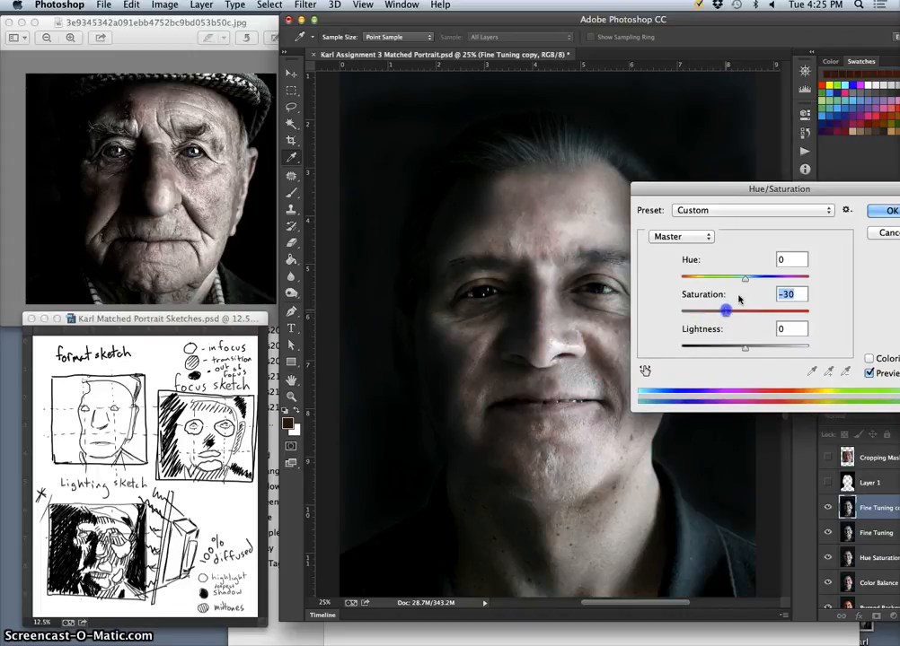
{"action": "left_click", "coordinate": [889, 210]}
Shift the layer copy's midtones to +1 toward blue with Color Balance.
{"action": "left_click", "coordinate": [165, 5]}
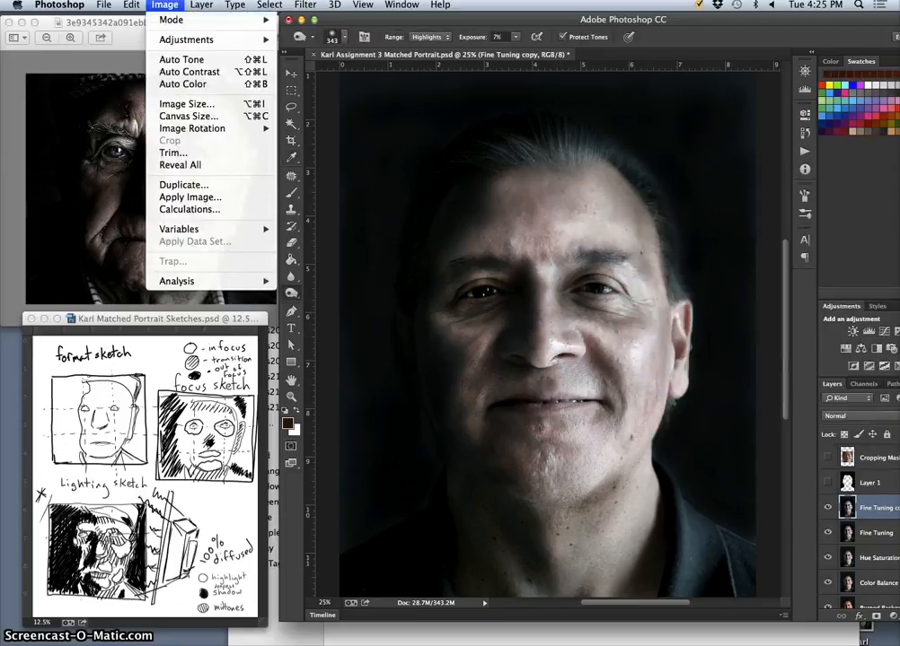
{"action": "mouse_move", "coordinate": [191, 39]}
{"action": "left_click", "coordinate": [269, 120]}
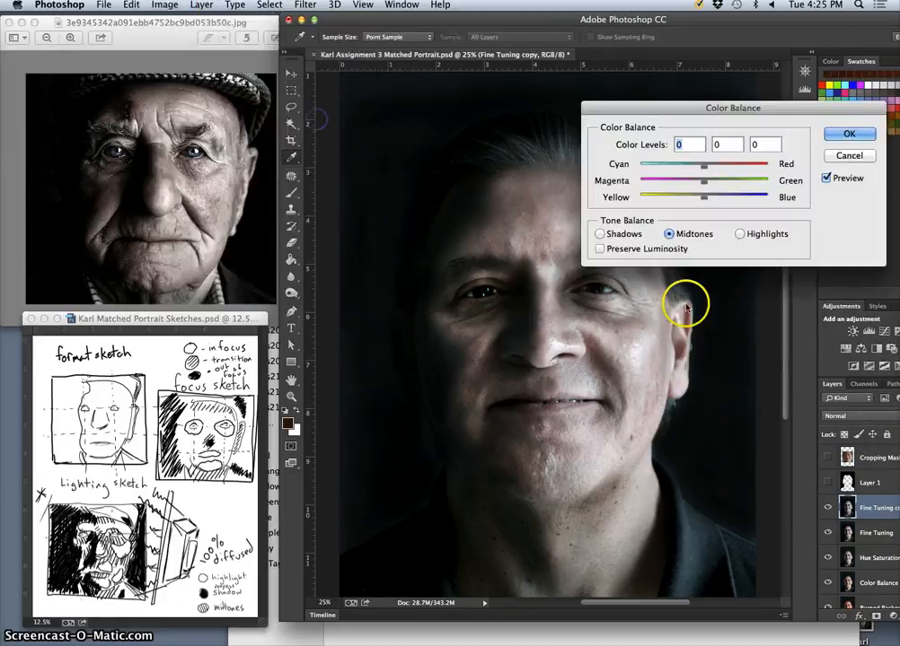
{"action": "left_click", "coordinate": [705, 197]}
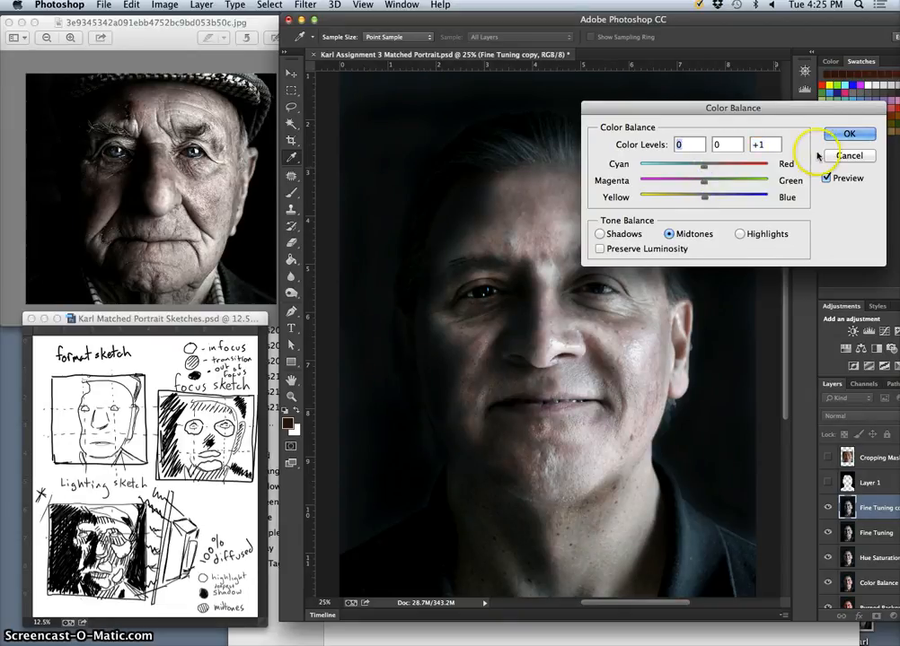
{"action": "left_click", "coordinate": [847, 134]}
{"action": "key", "text": "o"}
Apply Levels to the layer copy with input levels of 9 for shadows, 1.11 for midtones and 237 for highlights.
{"action": "left_click", "coordinate": [164, 4]}
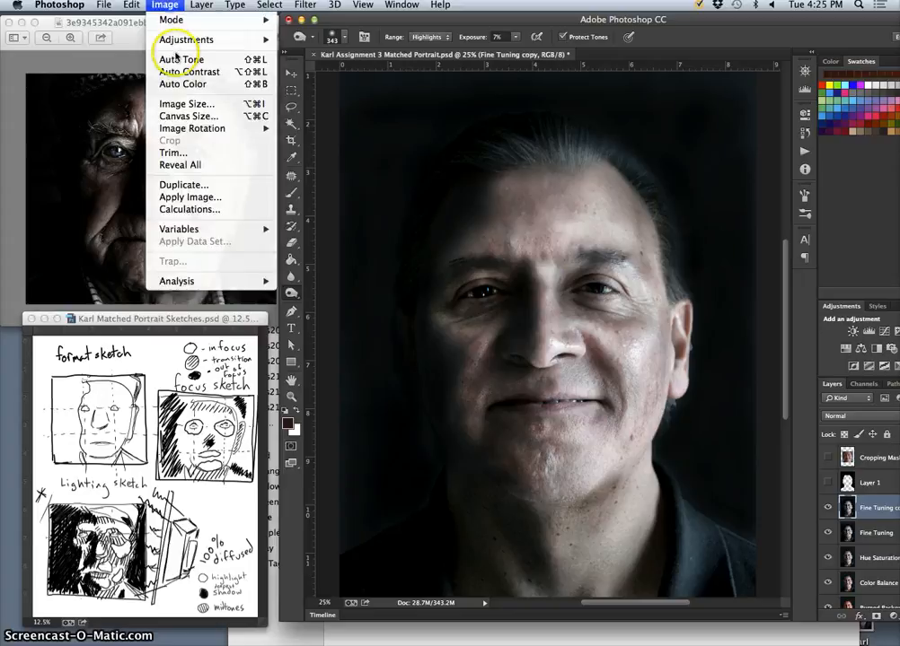
{"action": "mouse_move", "coordinate": [256, 39]}
{"action": "left_click", "coordinate": [235, 55]}
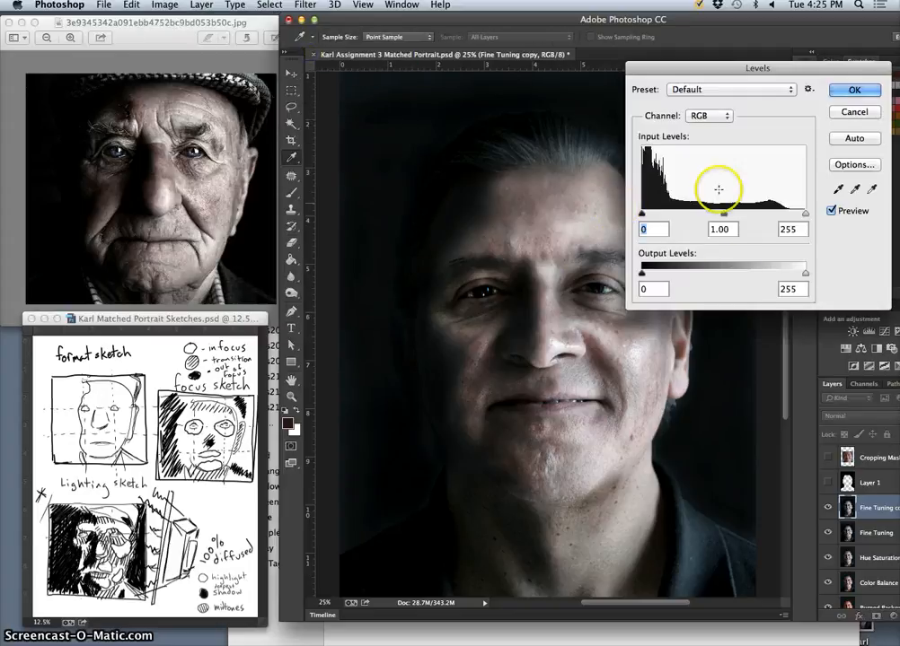
{"action": "left_click_drag", "start_coordinate": [805, 213], "coordinate": [799, 214]}
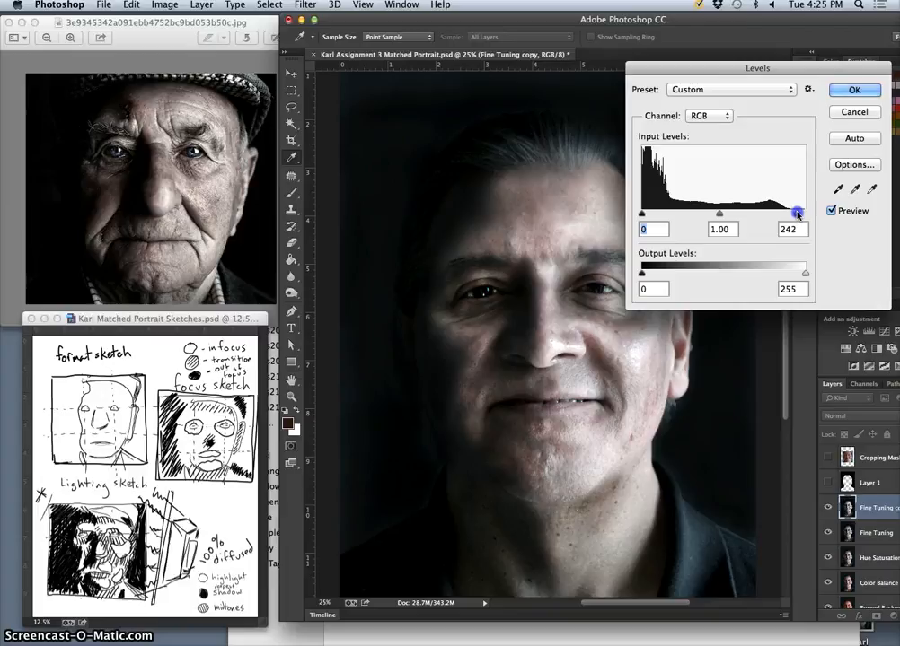
{"action": "left_click_drag", "start_coordinate": [794, 211], "coordinate": [792, 213]}
{"action": "left_click", "coordinate": [717, 214]}
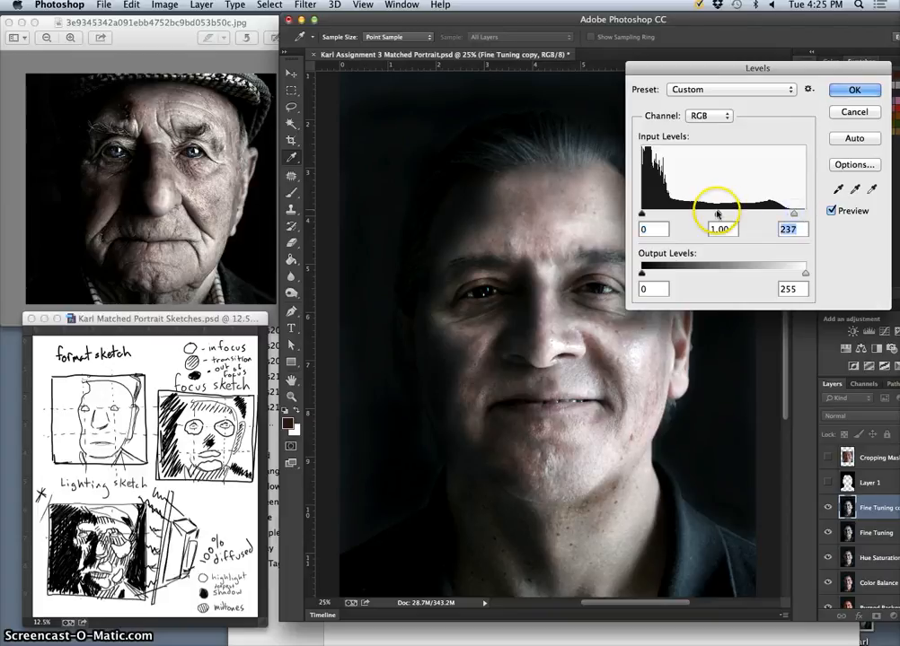
{"action": "left_click_drag", "start_coordinate": [720, 215], "coordinate": [716, 217]}
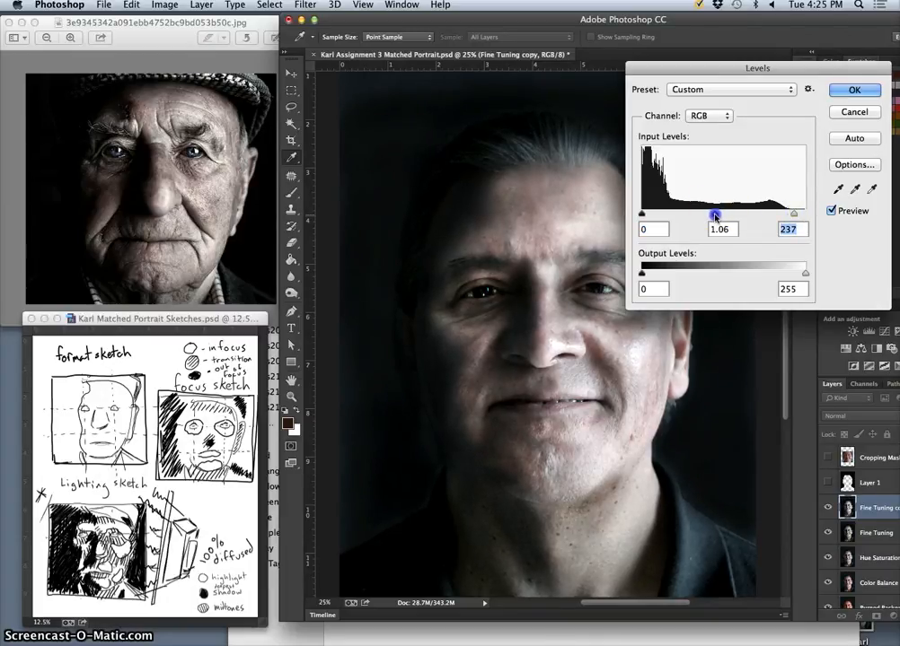
{"action": "left_click", "coordinate": [712, 217]}
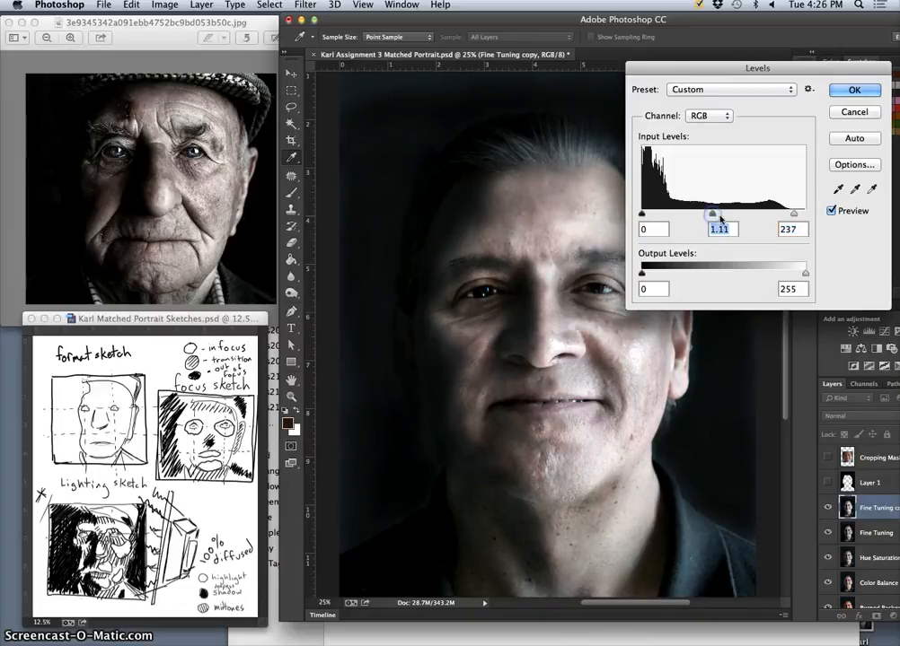
{"action": "left_click_drag", "start_coordinate": [641, 214], "coordinate": [649, 216]}
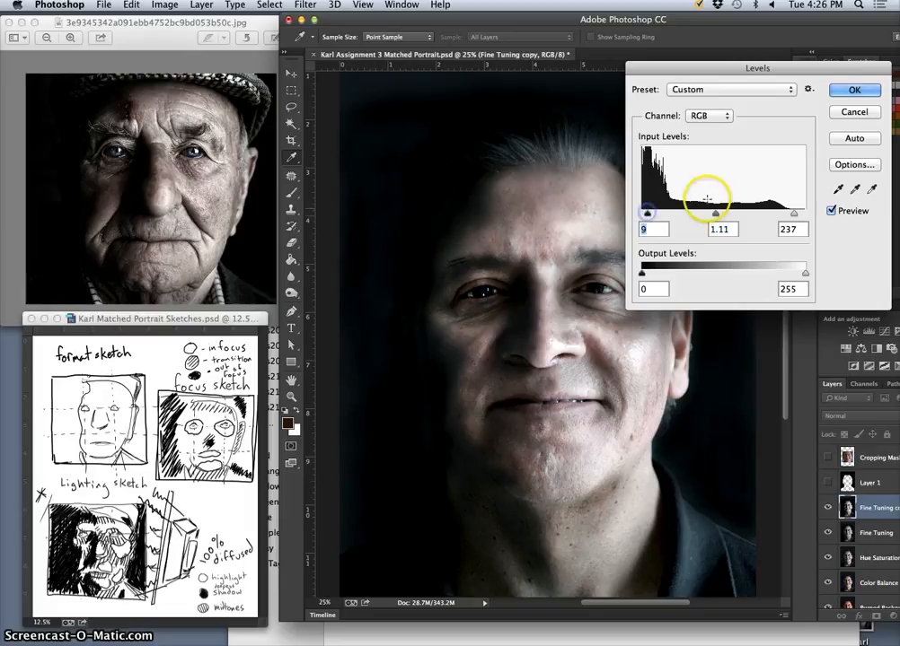
{"action": "left_click", "coordinate": [853, 90]}
{"action": "key", "text": "o"}
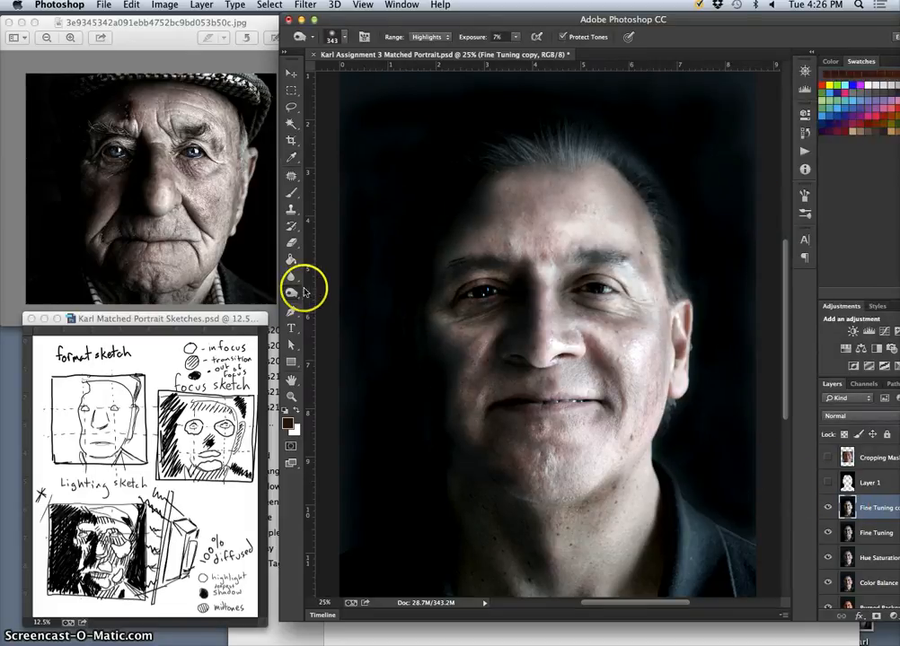
Try dodging the highlights of the lit-side eye and inner brow with a 94 px brush at 15% exposure.
{"action": "left_click_drag", "start_coordinate": [291, 293], "coordinate": [319, 293]}
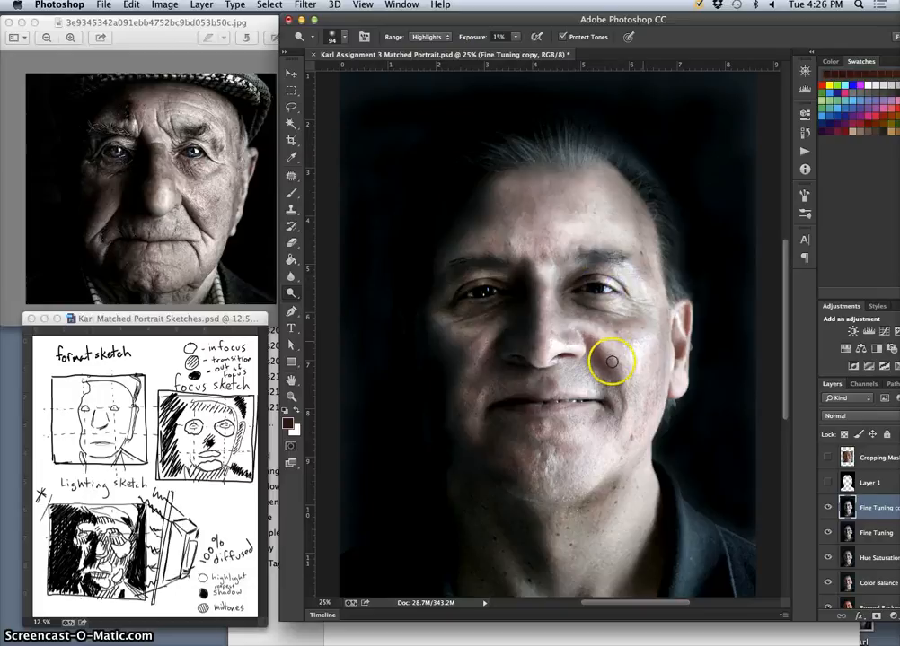
{"action": "left_click_drag", "start_coordinate": [598, 287], "coordinate": [596, 294]}
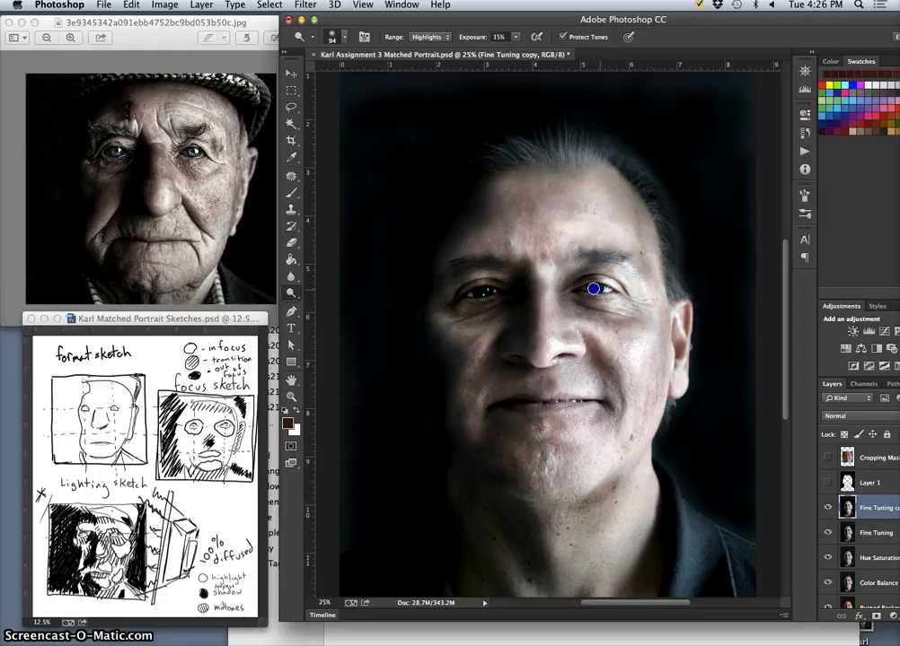
{"action": "key", "text": "super+z"}
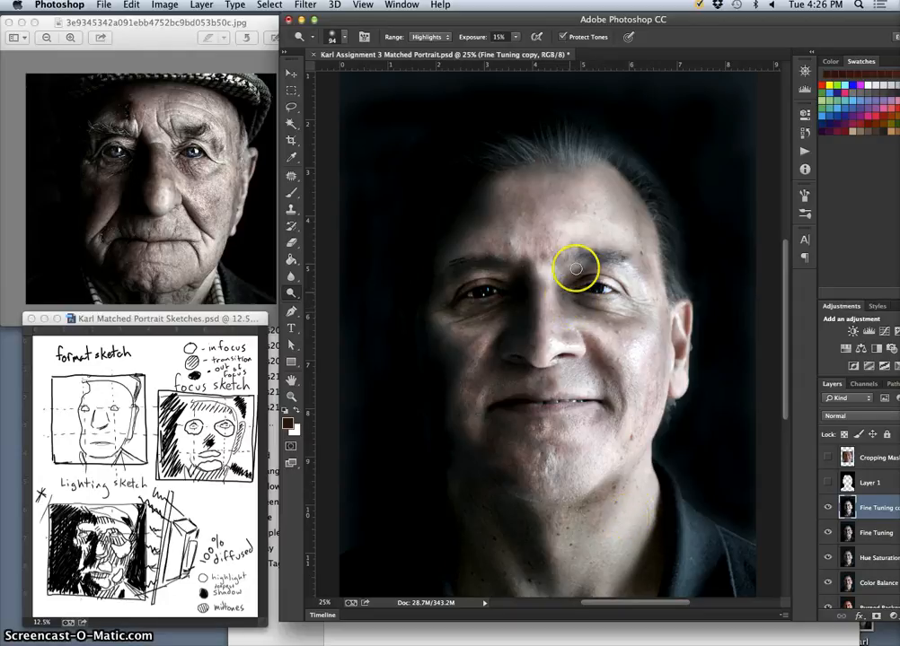
{"action": "left_click_drag", "start_coordinate": [574, 265], "coordinate": [570, 265]}
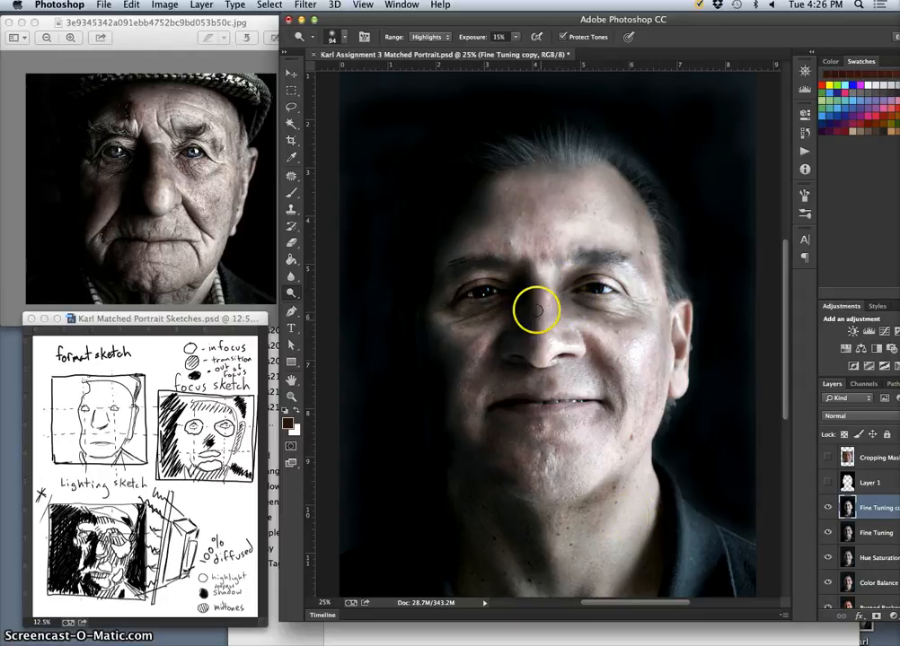
Dodge the highlights on the lit side of the forehead and temple with a 343 px brush at 6% exposure.
{"action": "left_click", "coordinate": [514, 37]}
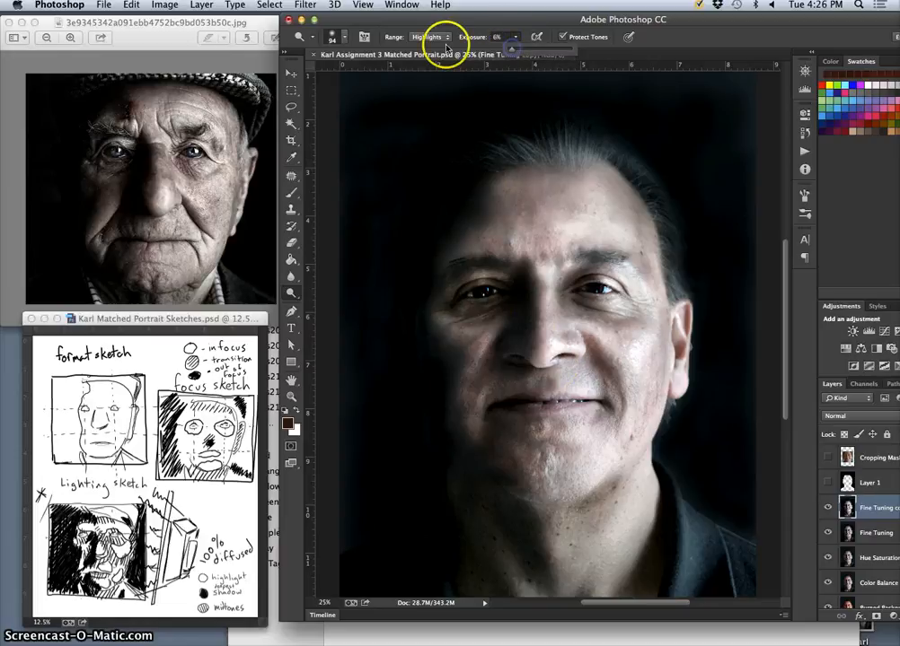
{"action": "left_click", "coordinate": [344, 37]}
{"action": "left_click_drag", "start_coordinate": [372, 73], "coordinate": [369, 77]}
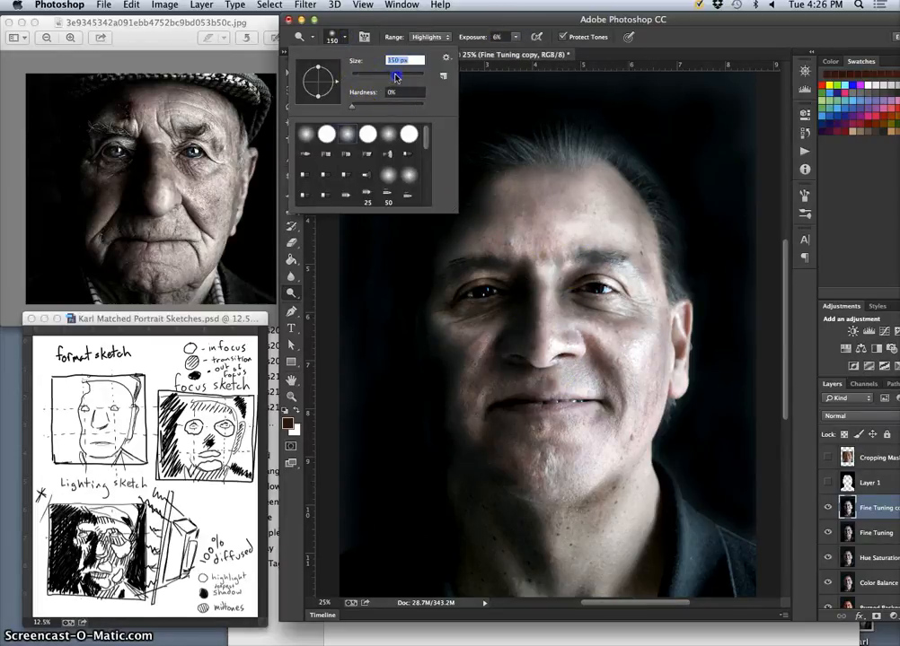
{"action": "left_click_drag", "start_coordinate": [422, 75], "coordinate": [411, 76]}
{"action": "mouse_move", "coordinate": [565, 258]}
{"action": "left_mouse_down"}
{"action": "mouse_move", "coordinate": [548, 248]}
{"action": "mouse_move", "coordinate": [559, 264]}
{"action": "mouse_move", "coordinate": [576, 235]}
{"action": "mouse_move", "coordinate": [609, 246]}
{"action": "mouse_move", "coordinate": [640, 238]}
{"action": "mouse_move", "coordinate": [622, 231]}
{"action": "mouse_move", "coordinate": [641, 279]}
{"action": "left_mouse_up"}
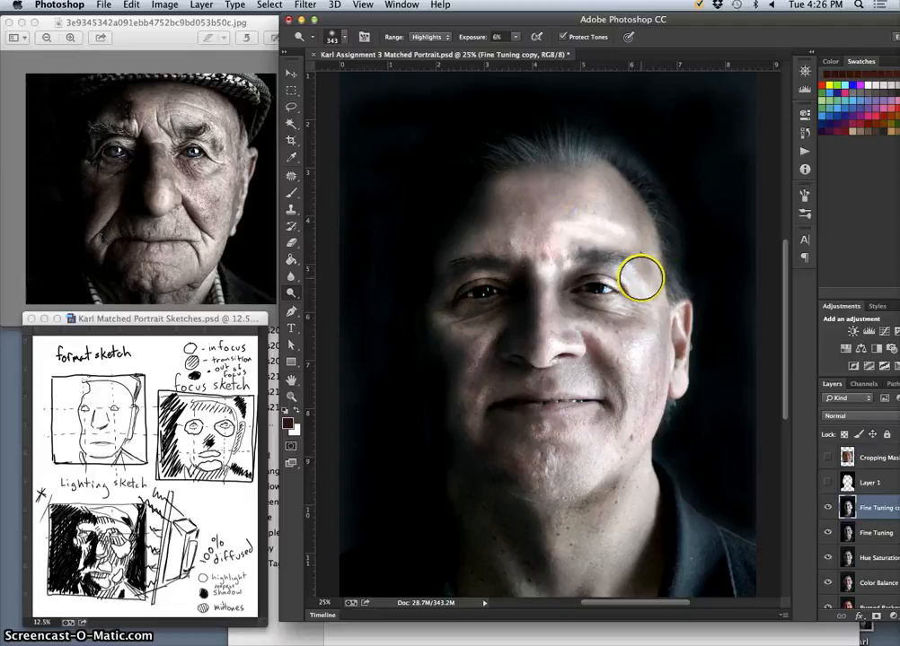
{"action": "mouse_move", "coordinate": [593, 226]}
{"action": "left_mouse_down"}
{"action": "mouse_move", "coordinate": [570, 217]}
{"action": "mouse_move", "coordinate": [577, 225]}
{"action": "mouse_move", "coordinate": [592, 214]}
{"action": "mouse_move", "coordinate": [582, 201]}
{"action": "mouse_move", "coordinate": [599, 203]}
{"action": "mouse_move", "coordinate": [616, 223]}
{"action": "mouse_move", "coordinate": [582, 185]}
{"action": "mouse_move", "coordinate": [653, 245]}
{"action": "mouse_move", "coordinate": [646, 269]}
{"action": "left_mouse_up"}
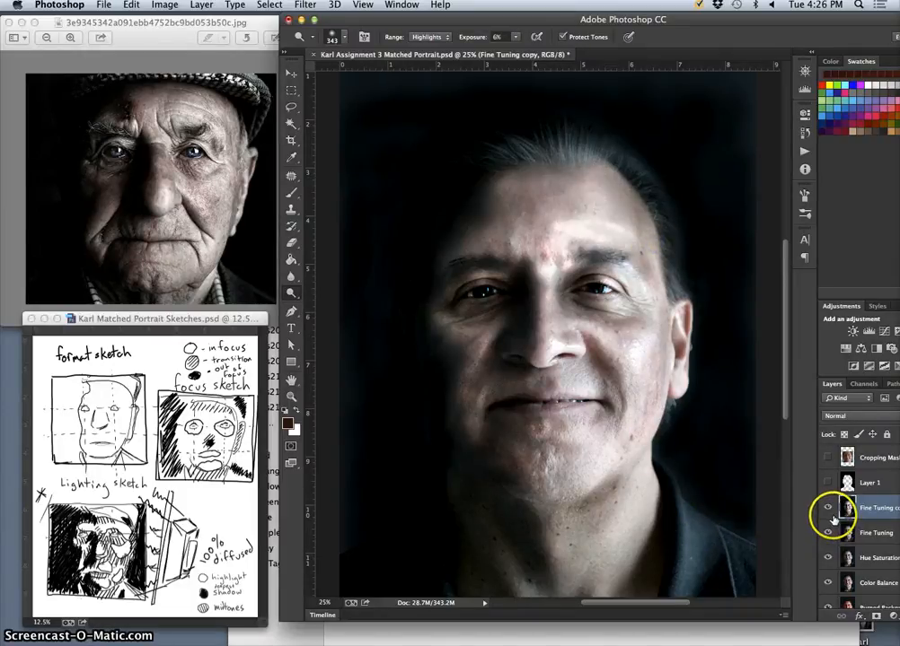
Dodge the highlights on the forehead, lit cheek, chin and neck at 5% exposure, and undo the last stroke.
{"action": "left_click", "coordinate": [518, 36]}
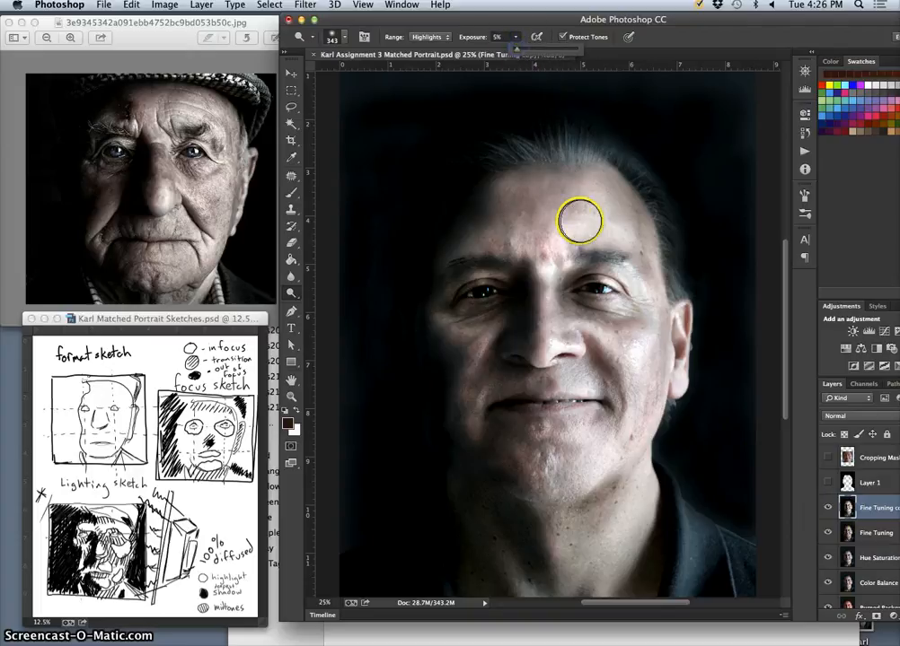
{"action": "mouse_move", "coordinate": [583, 222]}
{"action": "left_mouse_down"}
{"action": "mouse_move", "coordinate": [629, 247]}
{"action": "mouse_move", "coordinate": [604, 193]}
{"action": "mouse_move", "coordinate": [641, 531]}
{"action": "left_mouse_up"}
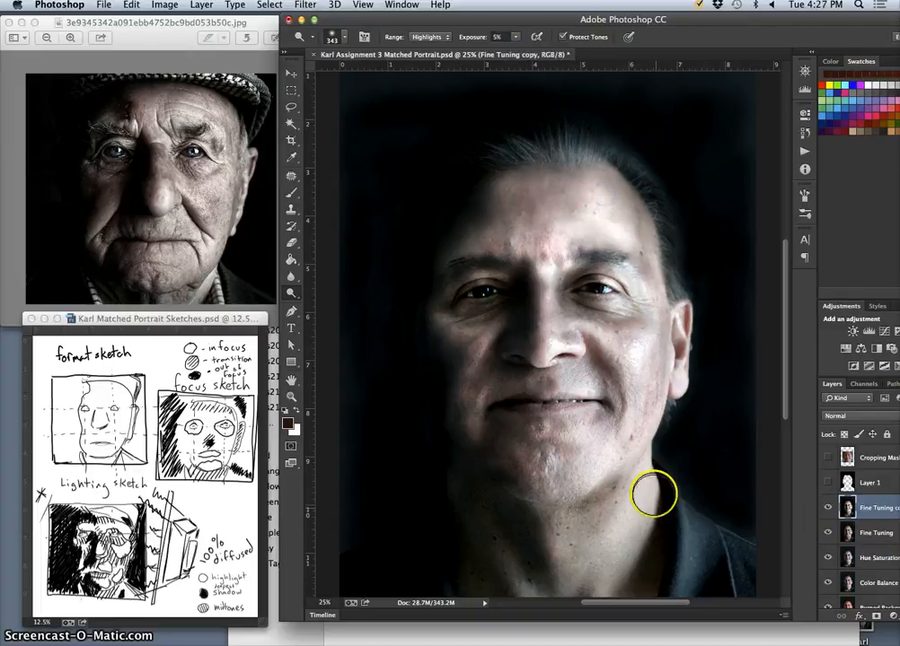
{"action": "mouse_move", "coordinate": [651, 281]}
{"action": "left_mouse_down"}
{"action": "mouse_move", "coordinate": [654, 335]}
{"action": "mouse_move", "coordinate": [576, 537]}
{"action": "mouse_move", "coordinate": [559, 490]}
{"action": "left_mouse_up"}
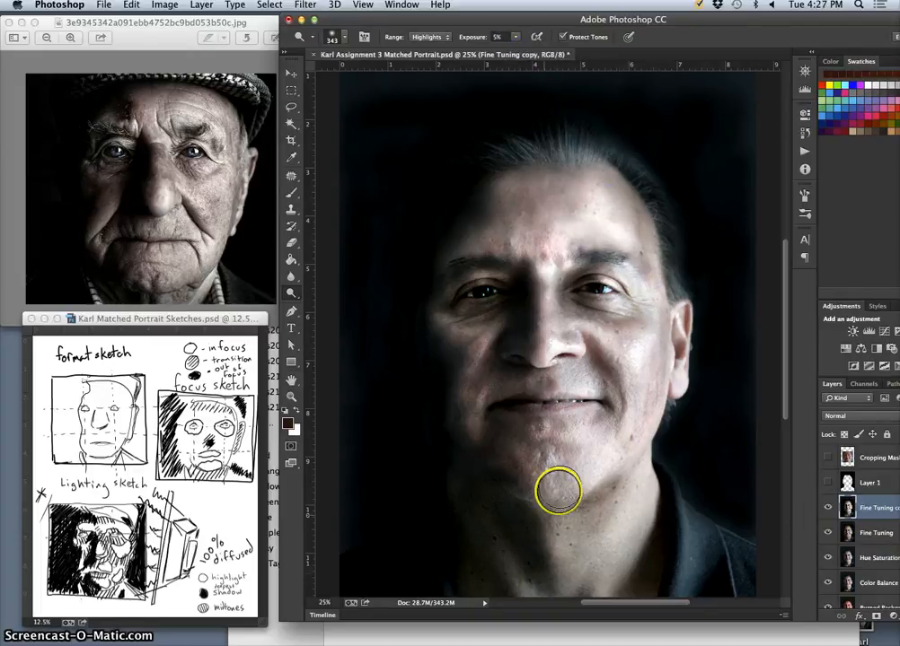
{"action": "mouse_move", "coordinate": [513, 230]}
{"action": "left_mouse_down"}
{"action": "mouse_move", "coordinate": [485, 238]}
{"action": "mouse_move", "coordinate": [483, 246]}
{"action": "mouse_move", "coordinate": [502, 235]}
{"action": "mouse_move", "coordinate": [432, 318]}
{"action": "mouse_move", "coordinate": [569, 564]}
{"action": "left_mouse_up"}
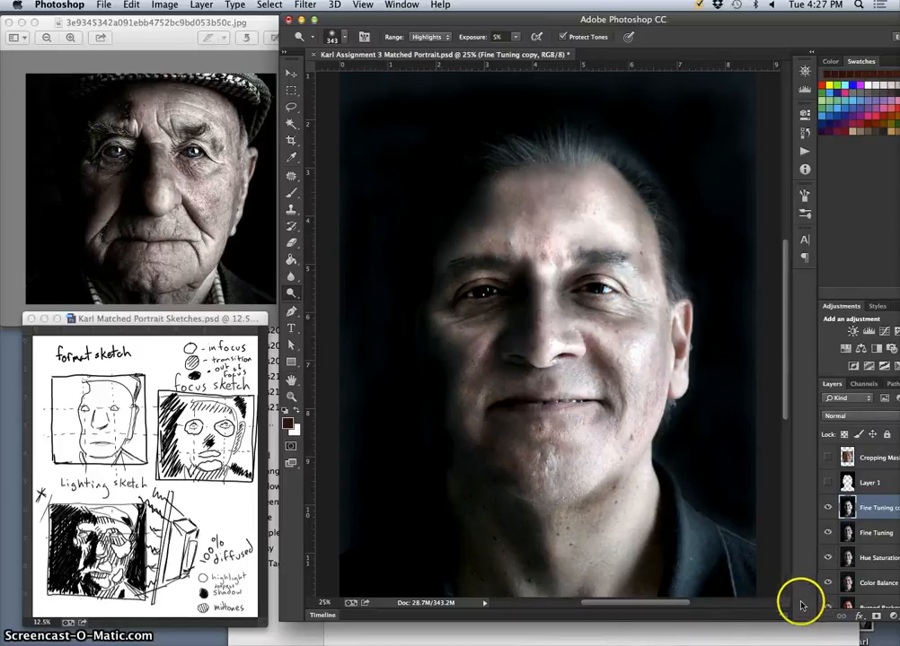
{"action": "key", "text": "super+z"}
Compare the portrait with the Fine Tuning copy layer hidden and shown.
{"action": "left_click", "coordinate": [832, 509]}
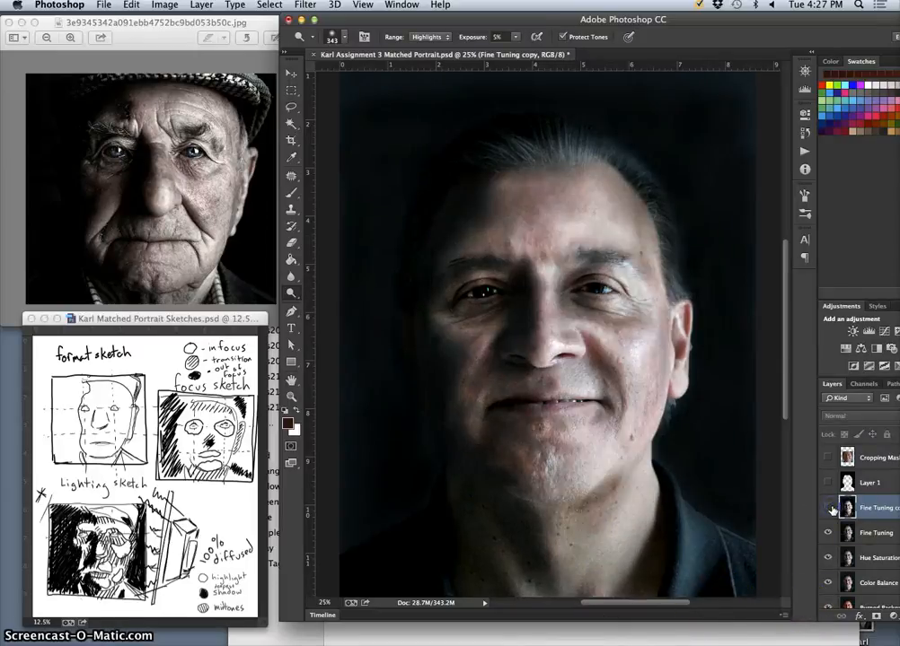
{"action": "left_click", "coordinate": [832, 509]}
{"action": "left_click", "coordinate": [833, 509]}
{"action": "left_click", "coordinate": [826, 511]}
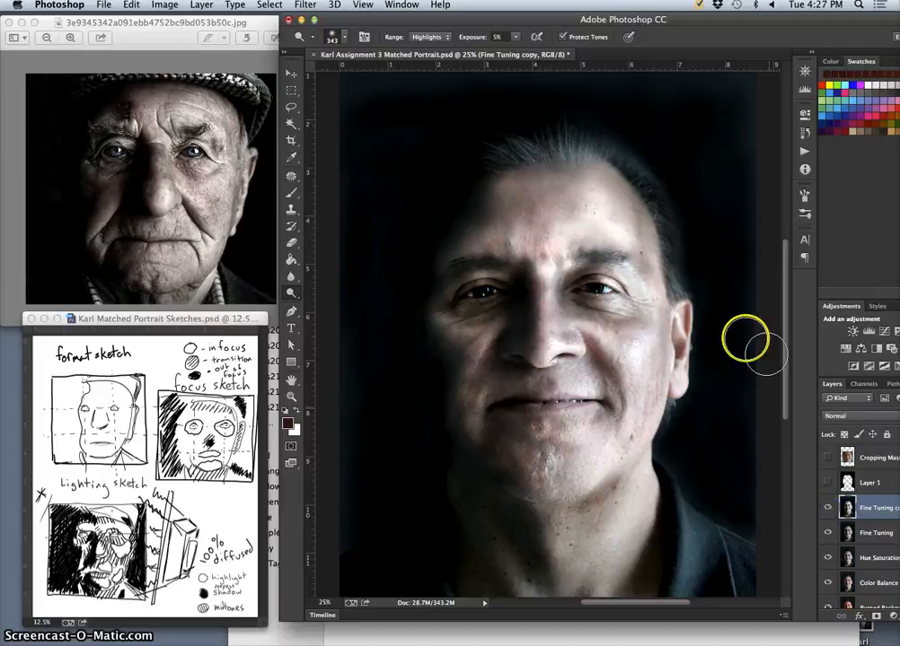
Dodge the shadows in the iris of the lit-side eye with a 139 px brush at 5% exposure.
{"action": "left_click_drag", "start_coordinate": [746, 19], "coordinate": [711, 19]}
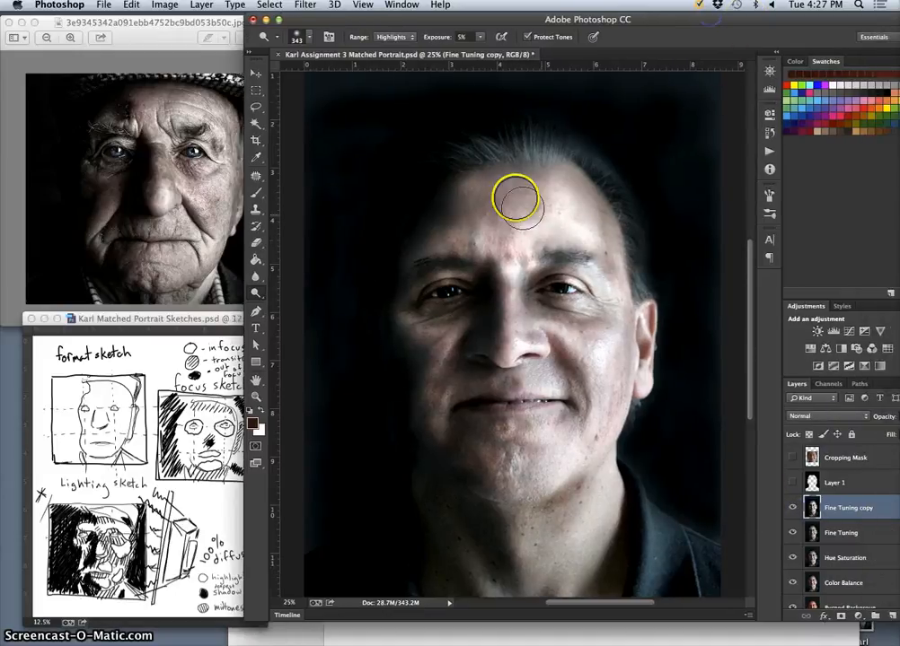
{"action": "left_click", "coordinate": [395, 36]}
{"action": "left_click", "coordinate": [395, 28]}
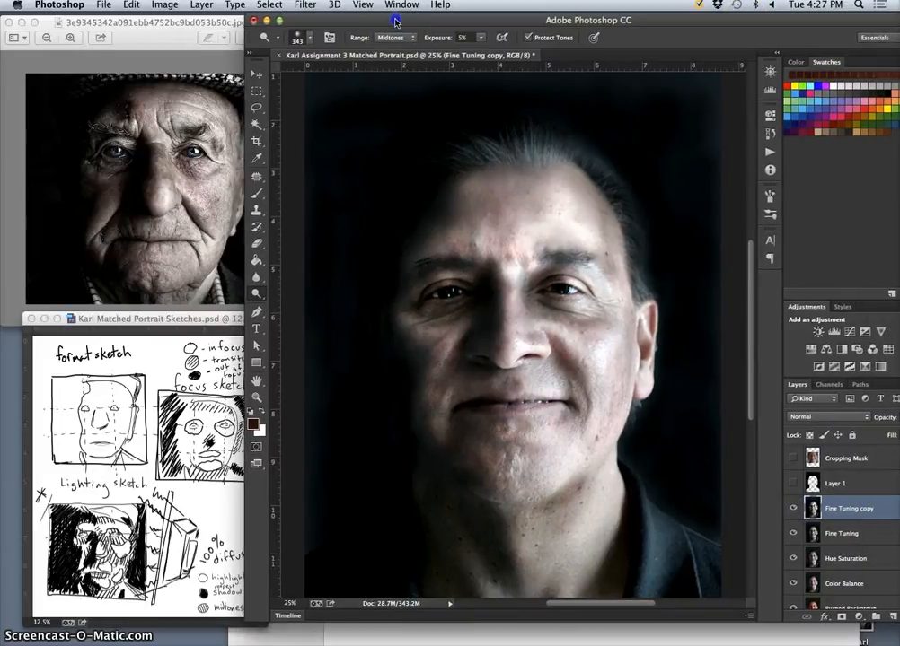
{"action": "left_click", "coordinate": [397, 38]}
{"action": "left_click", "coordinate": [396, 28]}
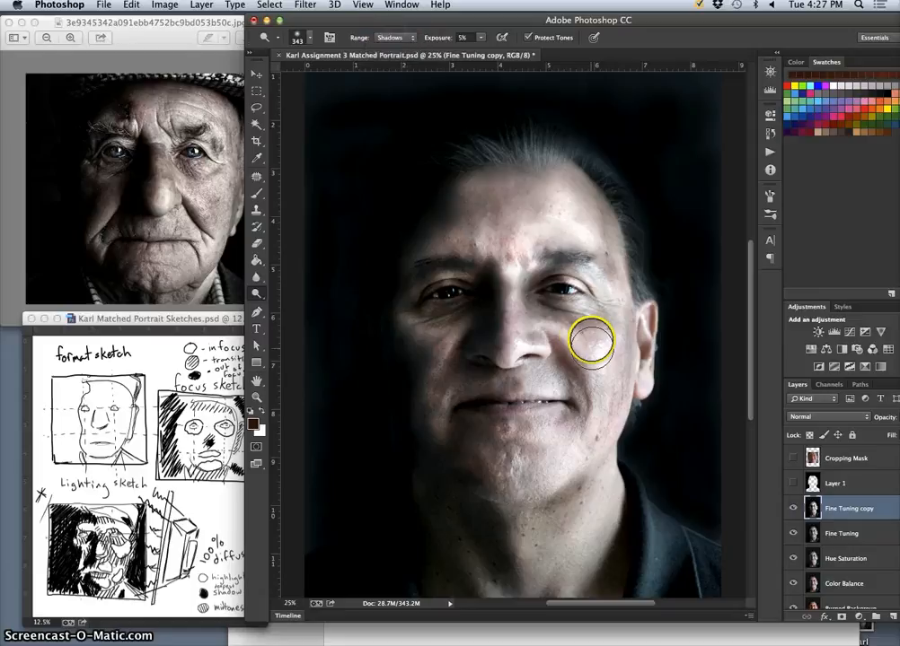
{"action": "key", "text": "super+="}
{"action": "key", "text": "super+="}
{"action": "key", "text": "super+="}
{"action": "key", "text": "super+="}
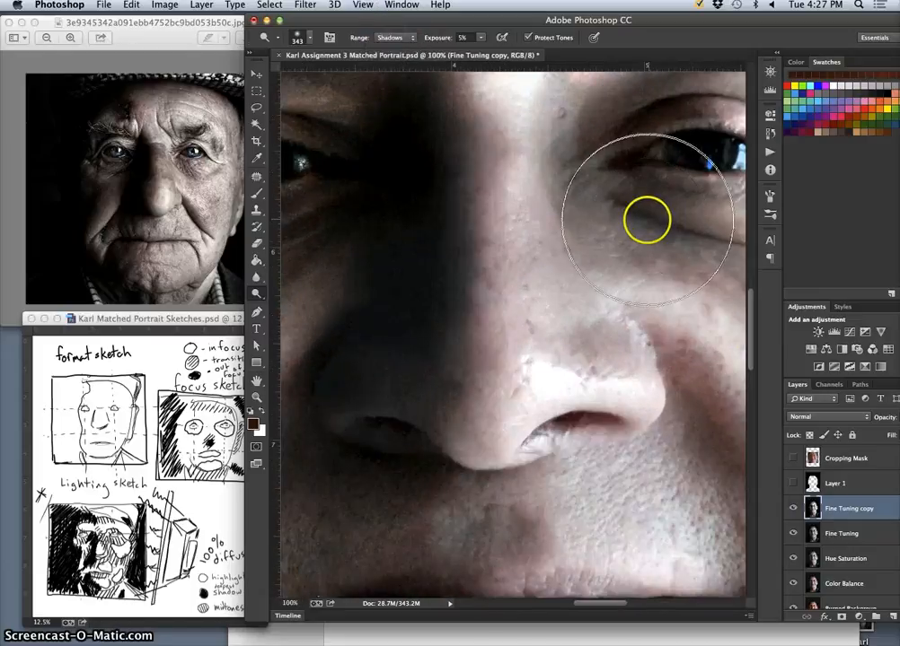
{"action": "mouse_move", "coordinate": [615, 231]}
{"action": "left_mouse_down"}
{"action": "mouse_move", "coordinate": [492, 297]}
{"action": "mouse_move", "coordinate": [466, 344]}
{"action": "left_mouse_up"}
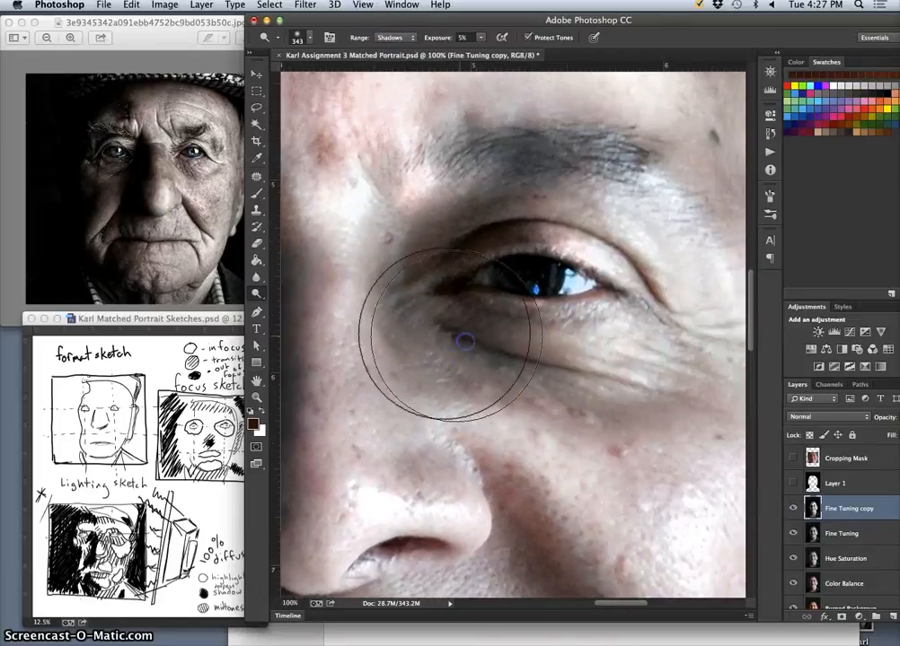
{"action": "left_click", "coordinate": [310, 39]}
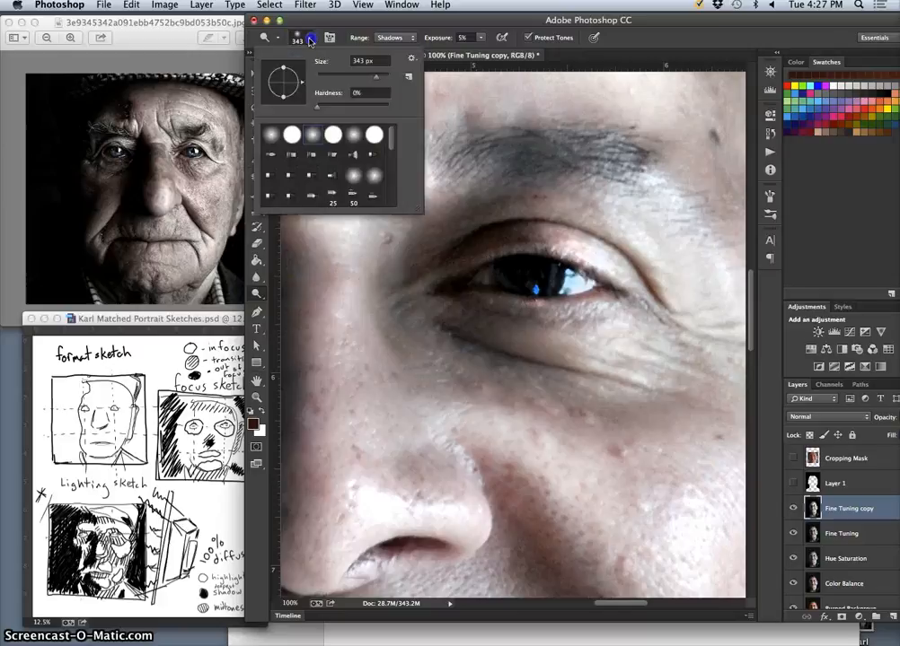
{"action": "left_click", "coordinate": [362, 75]}
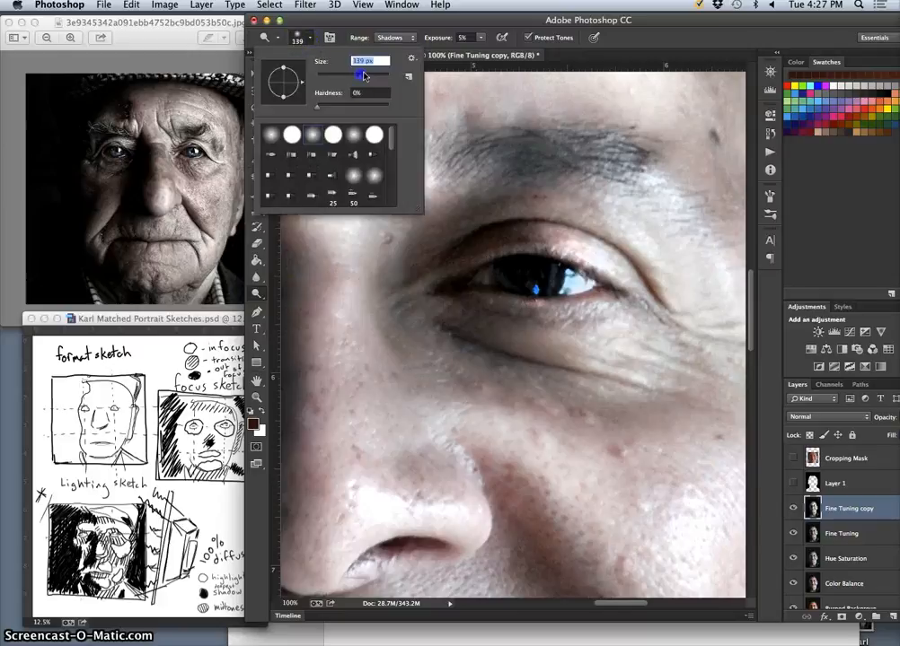
{"action": "left_click", "coordinate": [526, 271]}
{"action": "left_click_drag", "start_coordinate": [526, 271], "coordinate": [523, 278]}
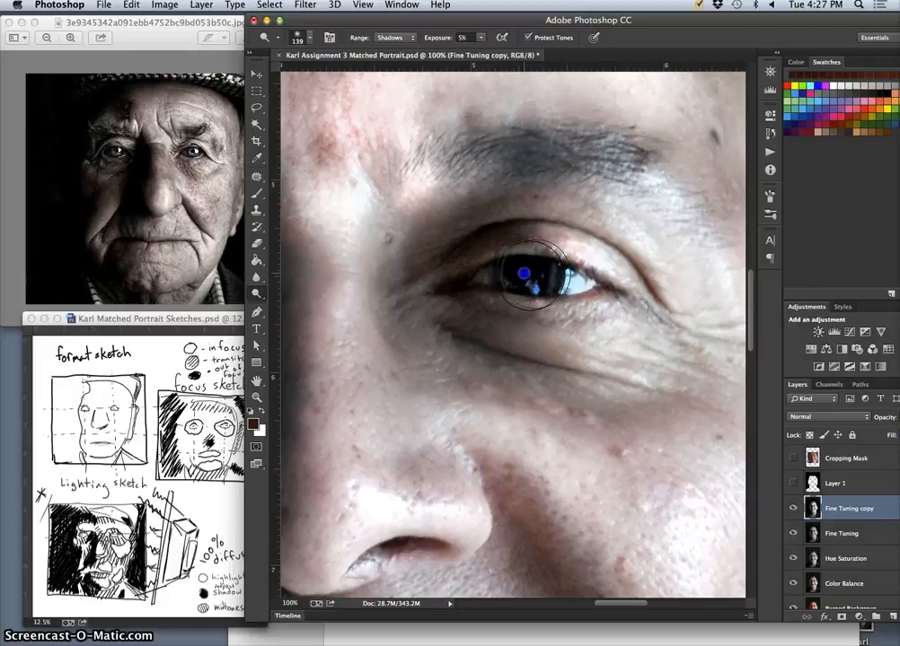
Dodge the midtones in the iris of the lit-side eye at 5% exposure.
{"action": "left_click", "coordinate": [392, 37]}
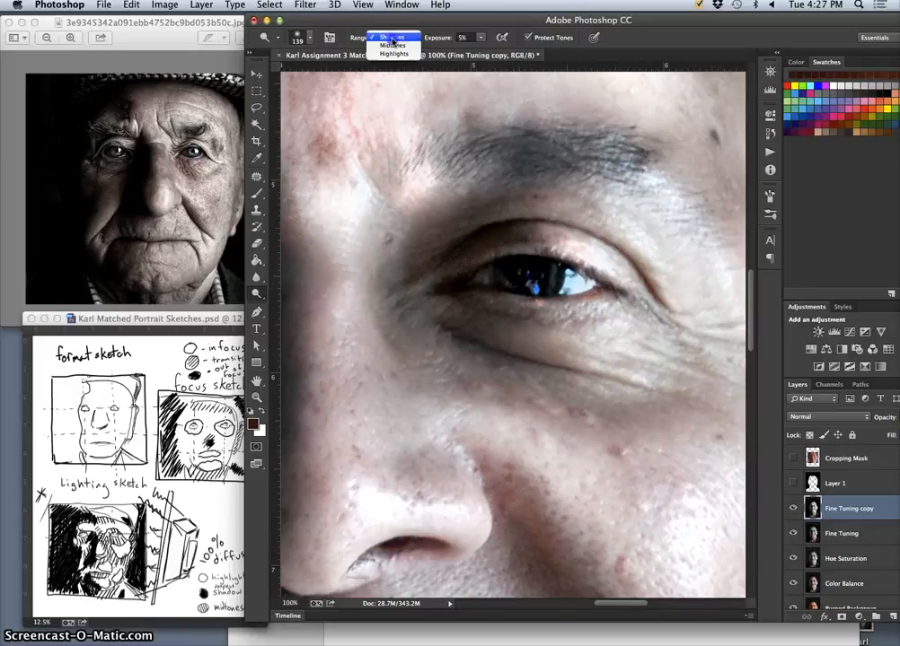
{"action": "left_click", "coordinate": [393, 45]}
{"action": "left_click", "coordinate": [536, 279]}
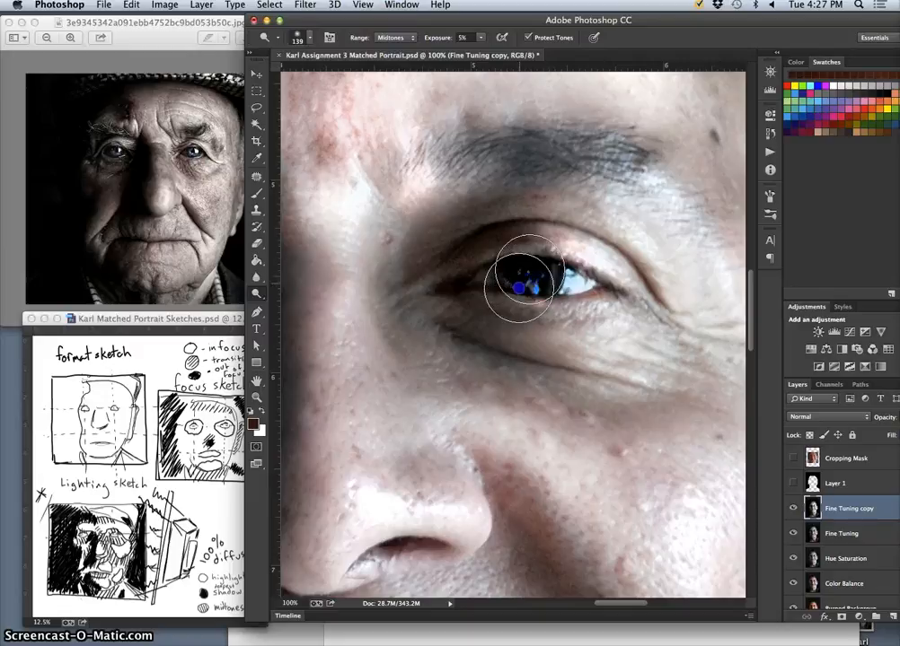
{"action": "mouse_move", "coordinate": [514, 274]}
{"action": "left_mouse_down"}
{"action": "mouse_move", "coordinate": [506, 279]}
{"action": "mouse_move", "coordinate": [518, 265]}
{"action": "left_mouse_up"}
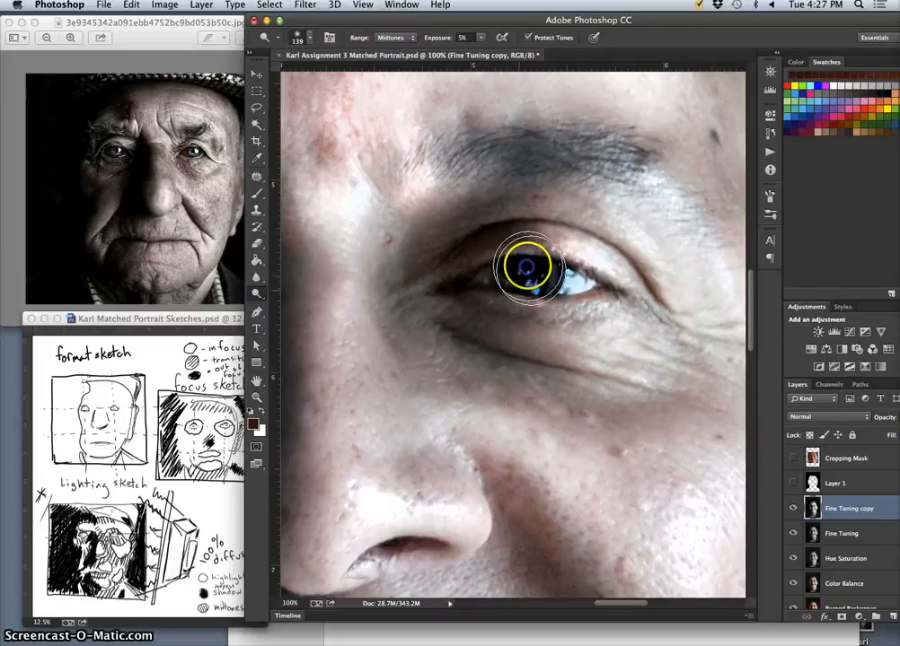
Dodge the midtones in the iris of the shadowed-side eye at 5% exposure.
{"action": "key", "text": "super+minus"}
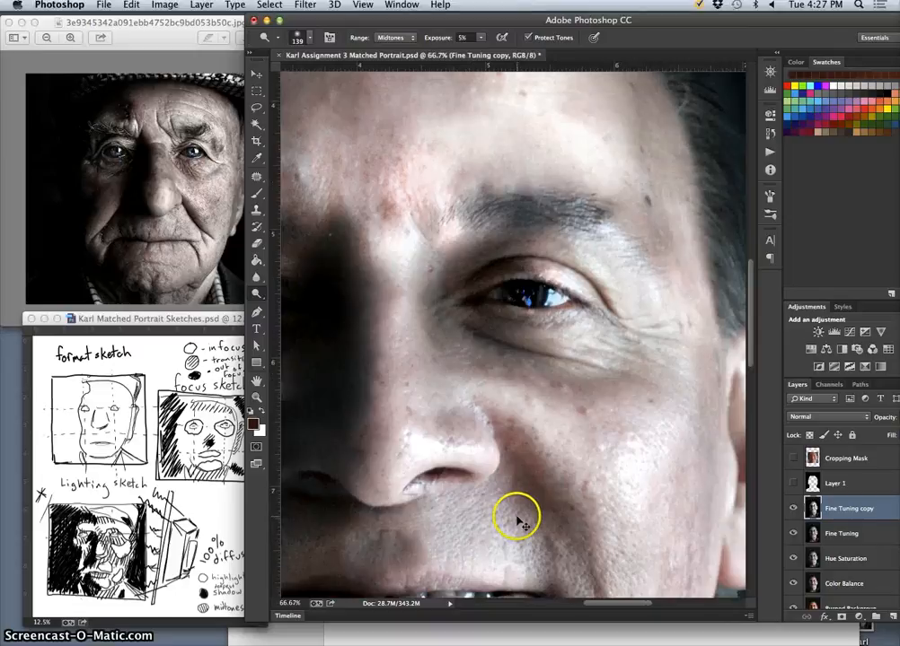
{"action": "key", "text": "super+minus"}
{"action": "key", "text": "space"}
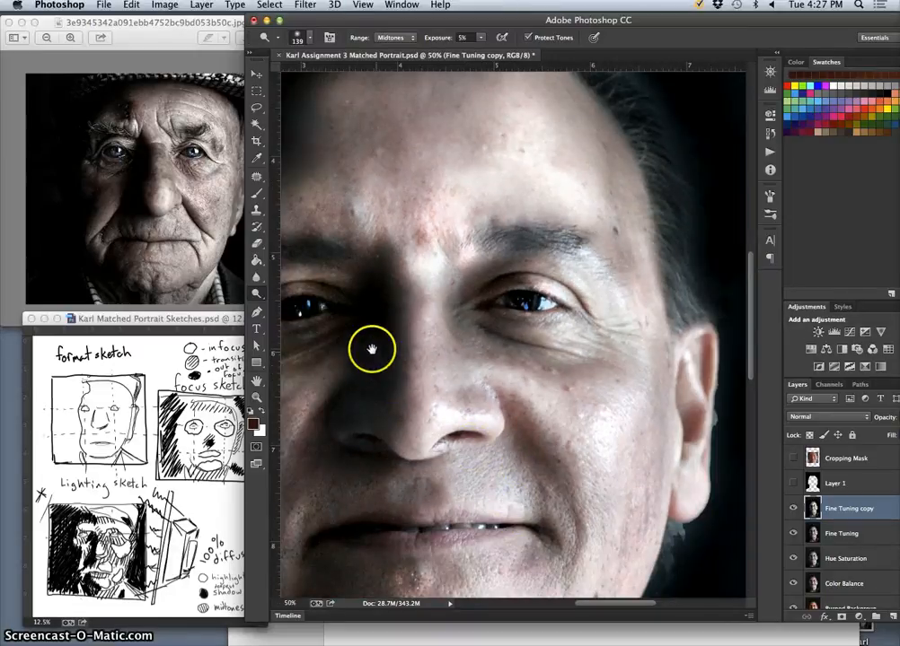
{"action": "left_click_drag", "start_coordinate": [372, 350], "coordinate": [424, 338]}
{"action": "key", "text": "super+plus"}
{"action": "key", "text": "super+plus"}
{"action": "key", "text": "super+plus"}
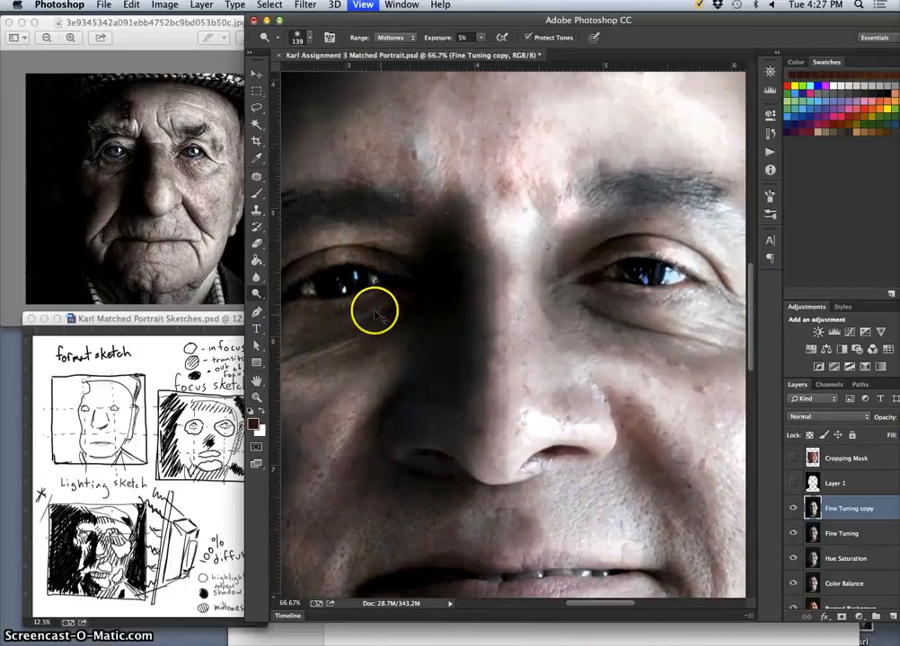
{"action": "left_click_drag", "start_coordinate": [418, 271], "coordinate": [614, 313]}
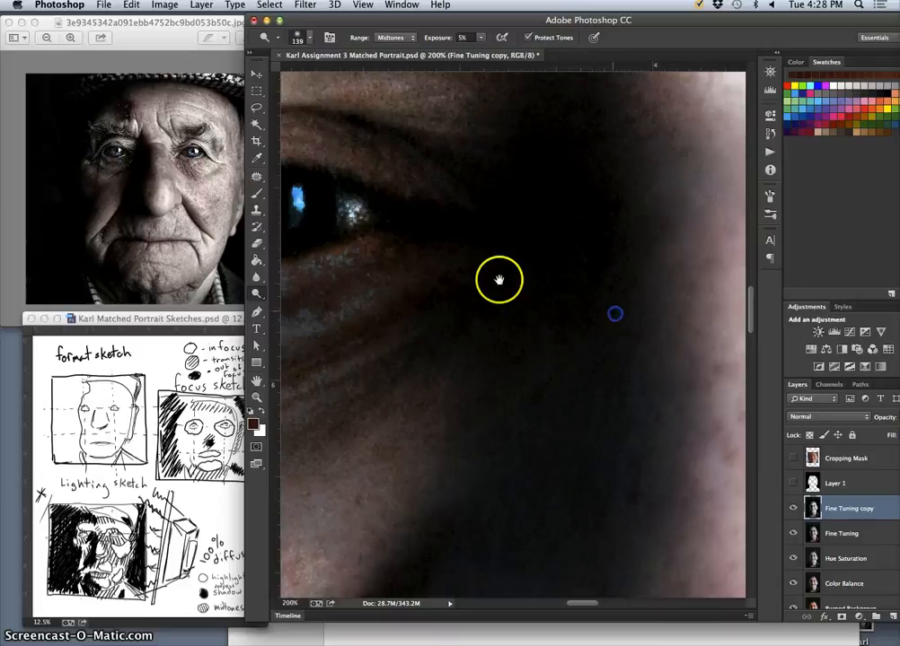
{"action": "left_click_drag", "start_coordinate": [351, 229], "coordinate": [413, 236]}
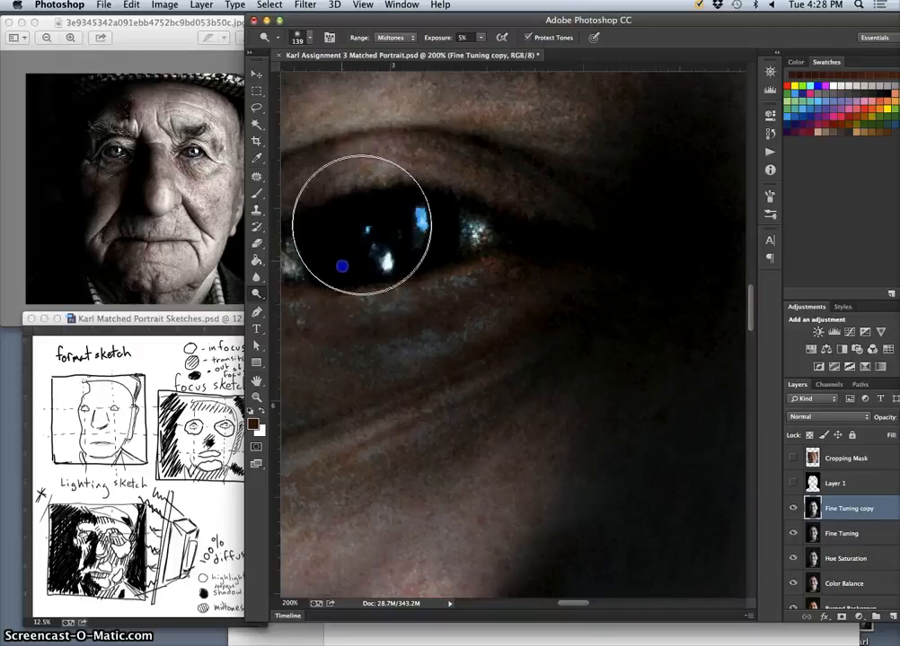
Dodge the shadows in the iris and inner corner of the shadowed-side eye at 5% exposure.
{"action": "left_click", "coordinate": [390, 38]}
{"action": "left_click", "coordinate": [391, 28]}
{"action": "left_click_drag", "start_coordinate": [344, 247], "coordinate": [341, 255]}
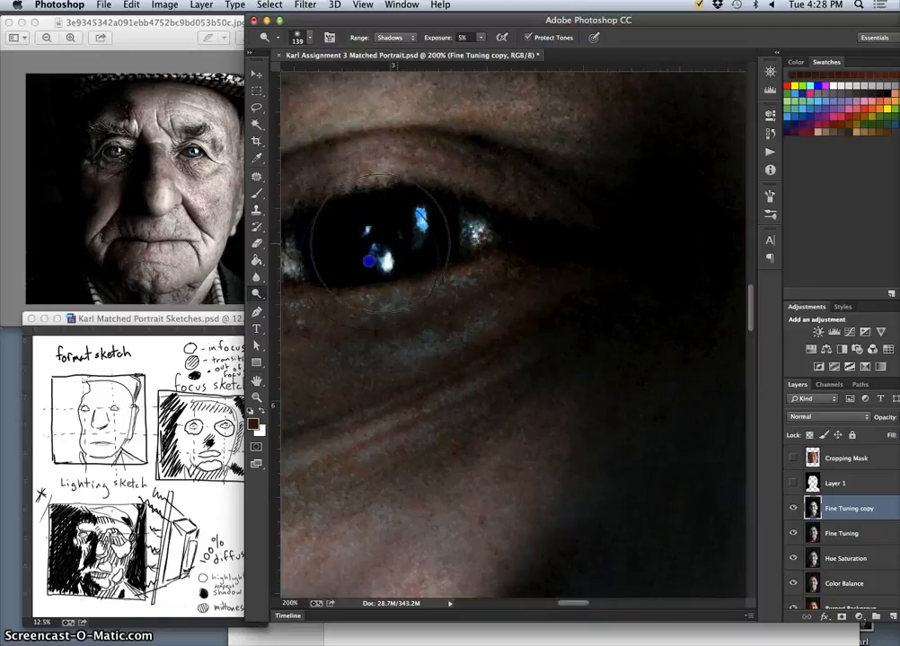
{"action": "left_click_drag", "start_coordinate": [334, 267], "coordinate": [332, 251]}
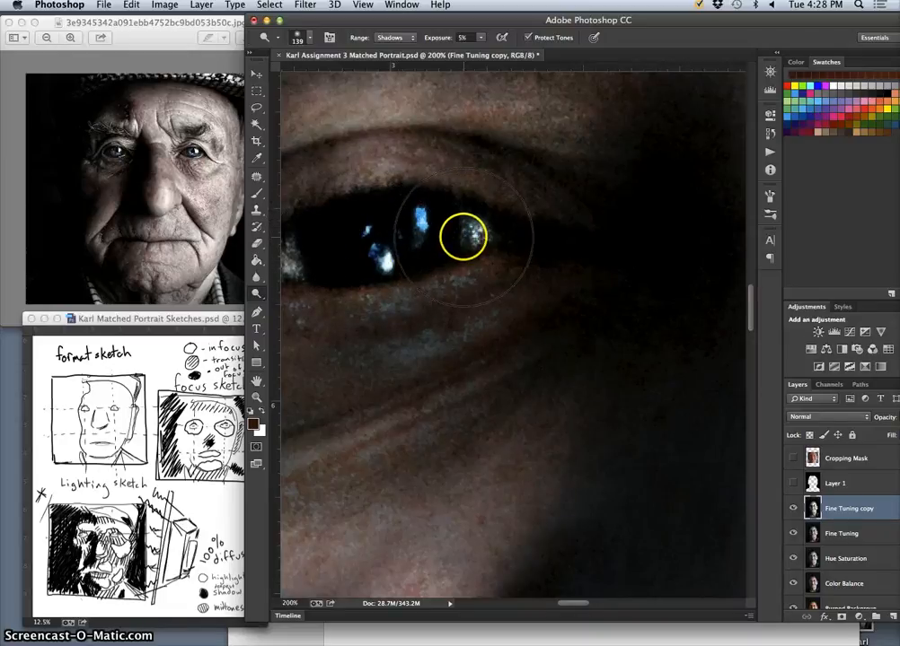
{"action": "left_click_drag", "start_coordinate": [458, 244], "coordinate": [438, 253]}
{"action": "key", "text": "super+minus"}
{"action": "key", "text": "super+minus"}
{"action": "key", "text": "super+minus"}
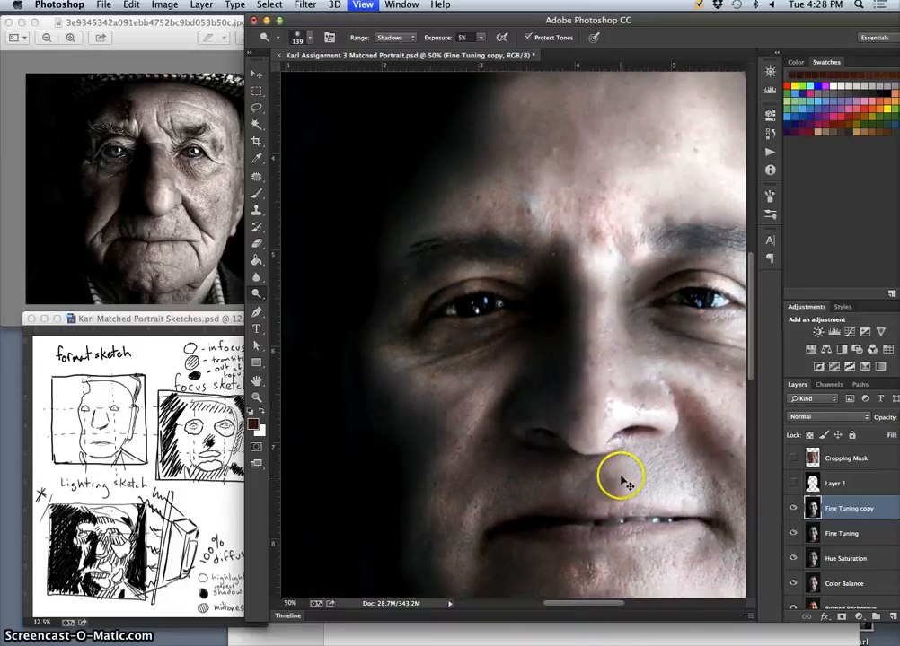
{"action": "key", "text": "super+minus"}
{"action": "key", "text": "super+minus"}
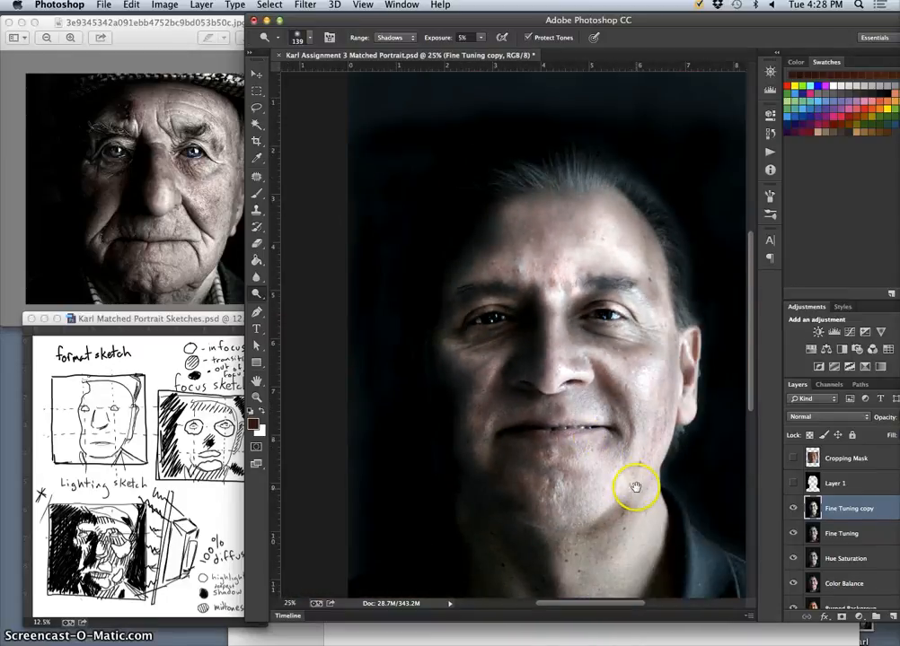
{"action": "mouse_move", "coordinate": [633, 477]}
{"action": "left_mouse_down"}
{"action": "mouse_move", "coordinate": [566, 435]}
{"action": "mouse_move", "coordinate": [540, 440]}
{"action": "left_mouse_up"}
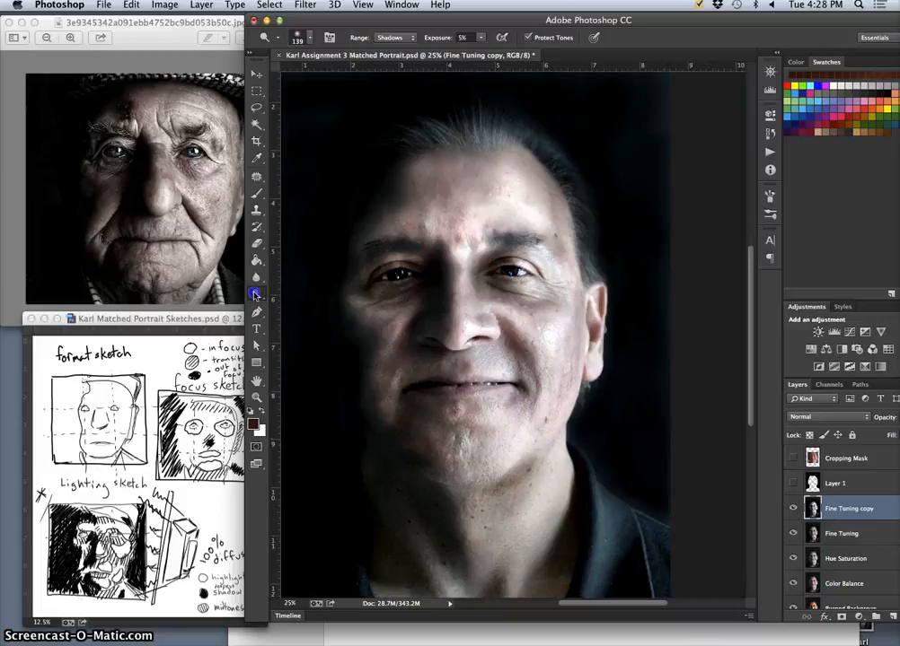
Burn the highlights around the mouth, chin and lit-side cheek with a 343 px brush at 7% exposure.
{"action": "left_click_drag", "start_coordinate": [257, 293], "coordinate": [297, 306]}
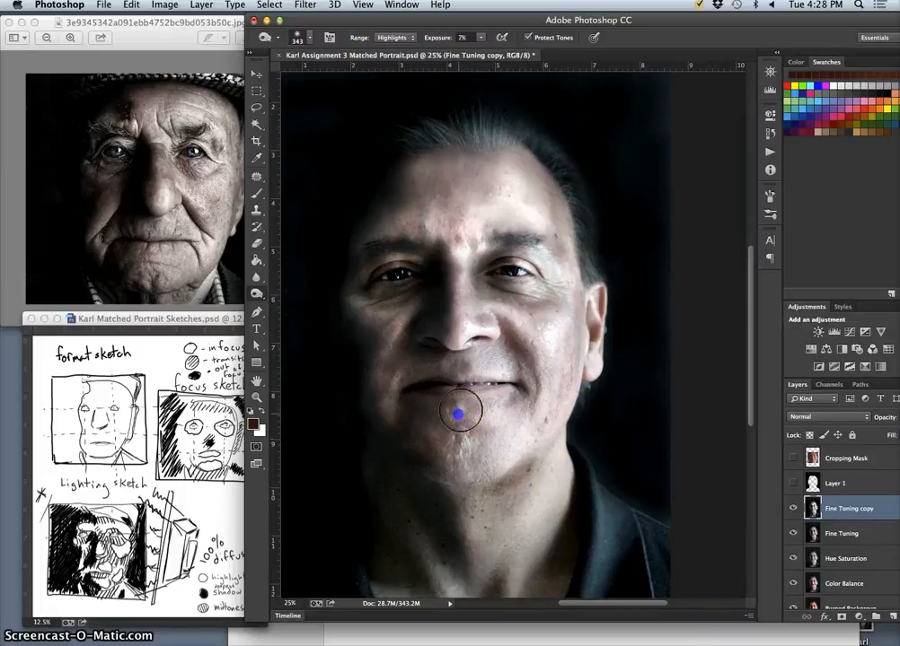
{"action": "mouse_move", "coordinate": [451, 414]}
{"action": "left_mouse_down"}
{"action": "mouse_move", "coordinate": [491, 383]}
{"action": "mouse_move", "coordinate": [461, 393]}
{"action": "mouse_move", "coordinate": [444, 360]}
{"action": "mouse_move", "coordinate": [461, 409]}
{"action": "mouse_move", "coordinate": [443, 416]}
{"action": "mouse_move", "coordinate": [451, 417]}
{"action": "mouse_move", "coordinate": [495, 405]}
{"action": "mouse_move", "coordinate": [468, 412]}
{"action": "mouse_move", "coordinate": [530, 355]}
{"action": "mouse_move", "coordinate": [538, 362]}
{"action": "mouse_move", "coordinate": [504, 334]}
{"action": "mouse_move", "coordinate": [530, 367]}
{"action": "left_mouse_up"}
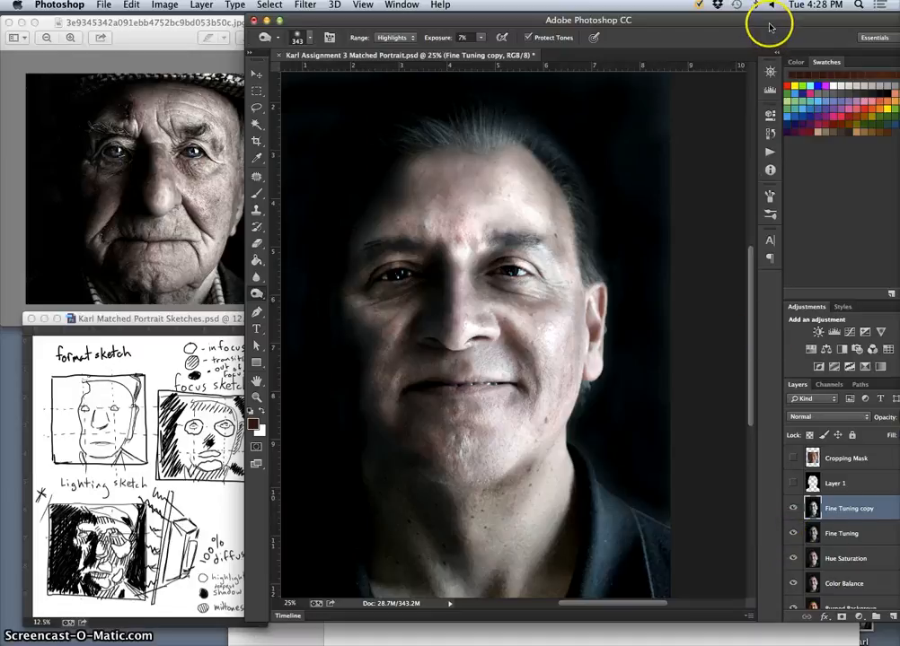
{"action": "left_click_drag", "start_coordinate": [773, 20], "coordinate": [732, 21]}
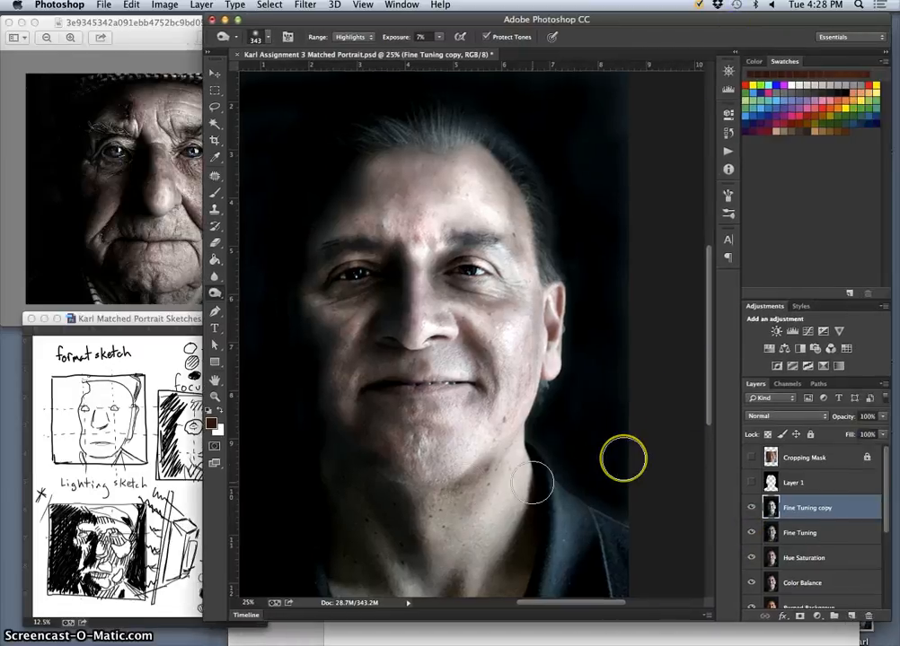
{"action": "mouse_move", "coordinate": [448, 494]}
{"action": "left_mouse_down"}
{"action": "mouse_move", "coordinate": [412, 492]}
{"action": "mouse_move", "coordinate": [425, 495]}
{"action": "mouse_move", "coordinate": [427, 487]}
{"action": "left_mouse_up"}
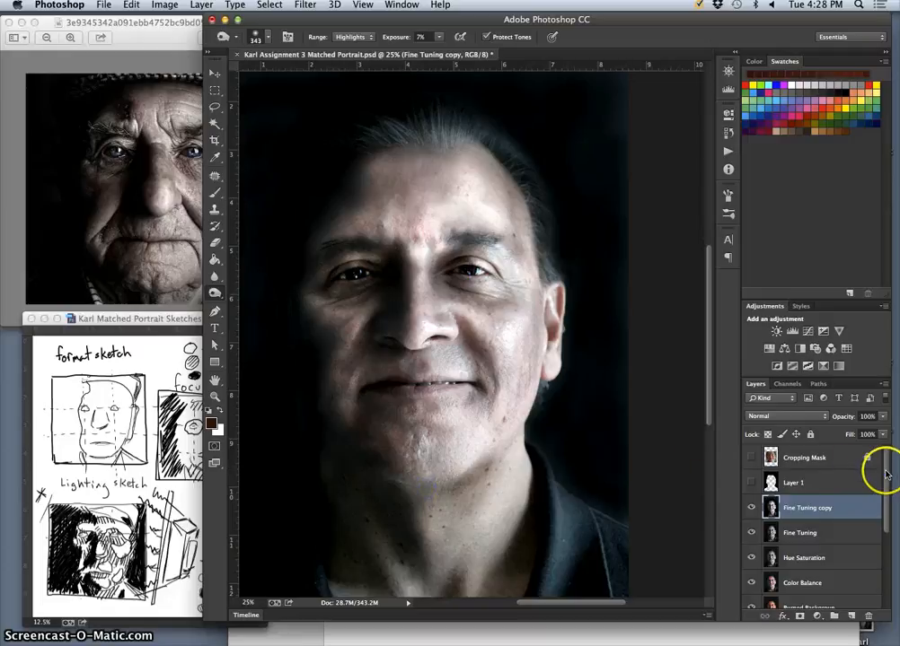
Move the Background copy layer above the Fine Tuning copy layer in the layer stack.
{"action": "left_click_drag", "start_coordinate": [885, 474], "coordinate": [876, 558]}
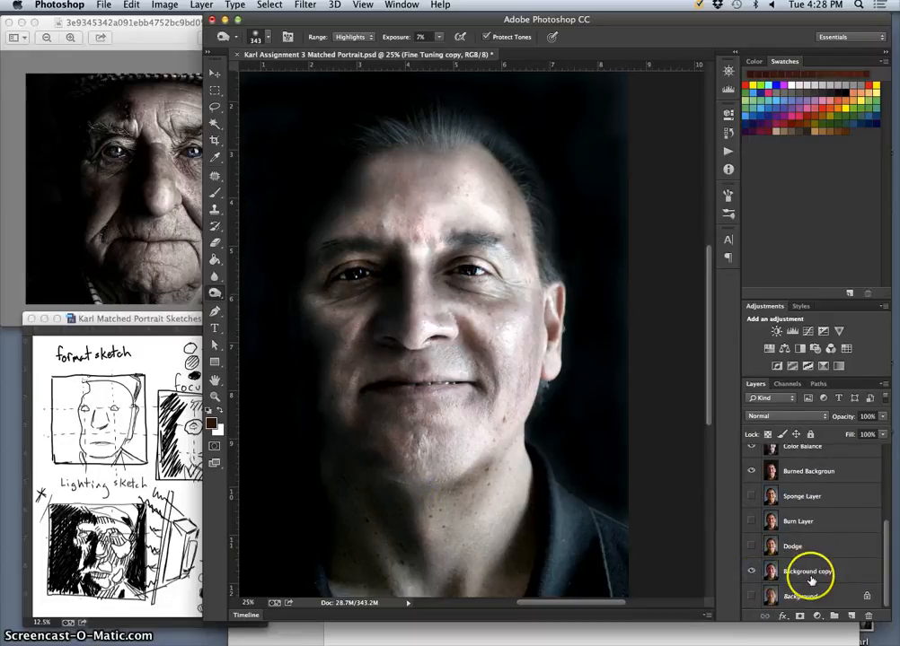
{"action": "double_click", "coordinate": [806, 574]}
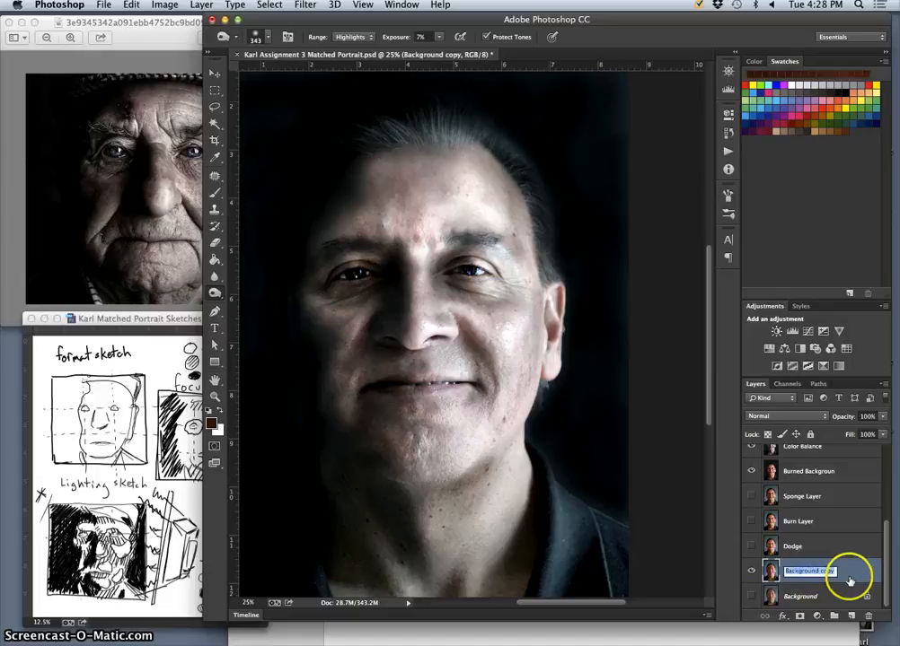
{"action": "left_click_drag", "start_coordinate": [852, 573], "coordinate": [840, 499]}
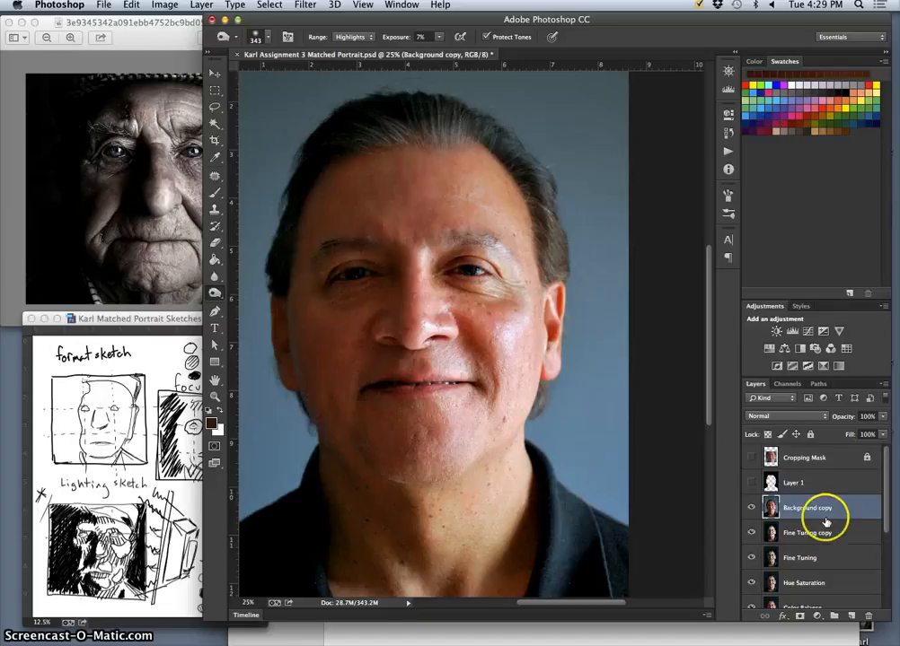
Set the Background copy layer to the Overlay blend mode at 42% opacity, comparing the portrait with and without it.
{"action": "left_click", "coordinate": [794, 416]}
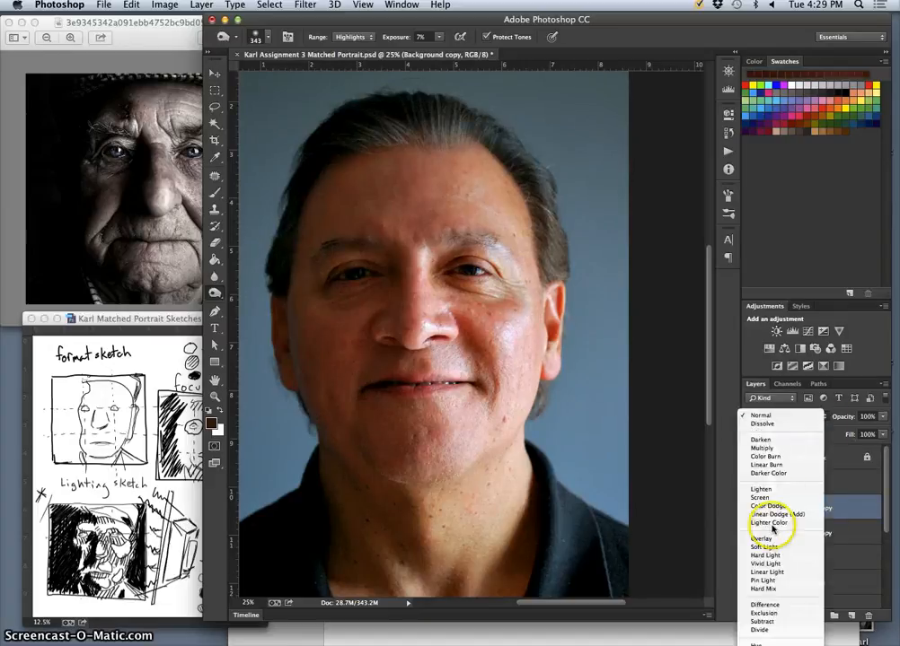
{"action": "left_click", "coordinate": [766, 538]}
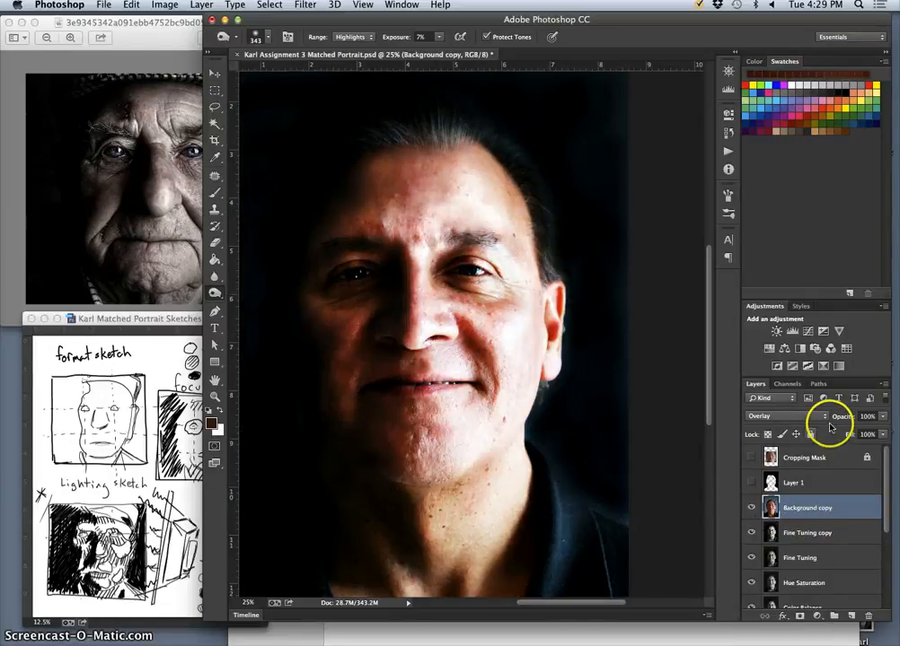
{"action": "left_click", "coordinate": [885, 418]}
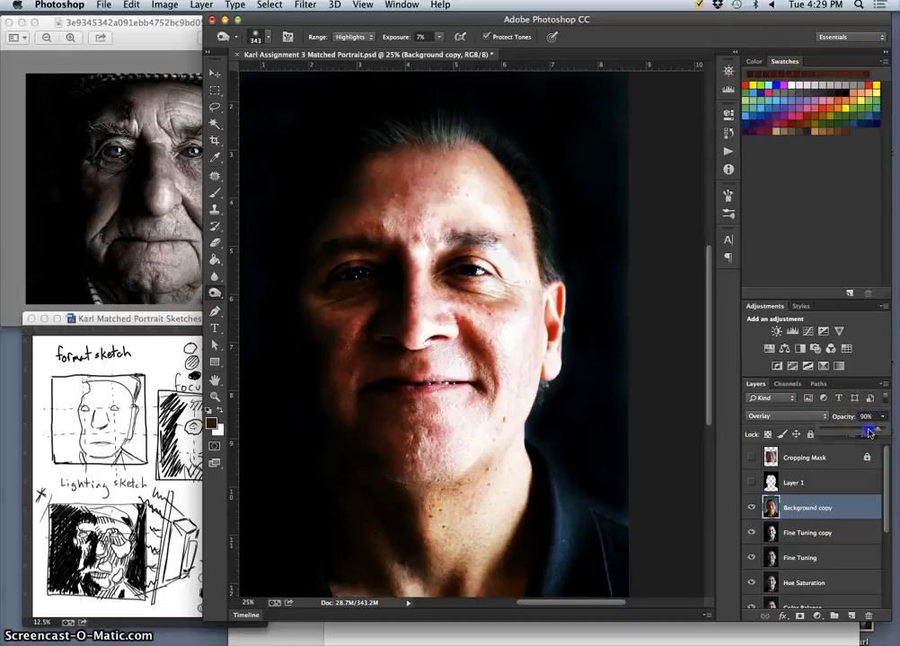
{"action": "left_click_drag", "start_coordinate": [869, 433], "coordinate": [866, 435]}
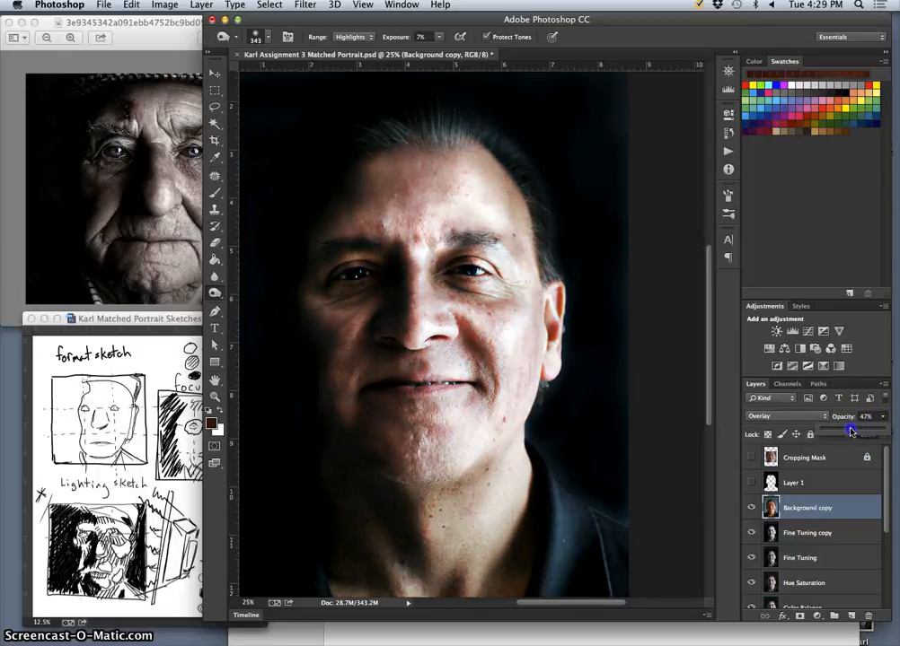
{"action": "left_click", "coordinate": [753, 510]}
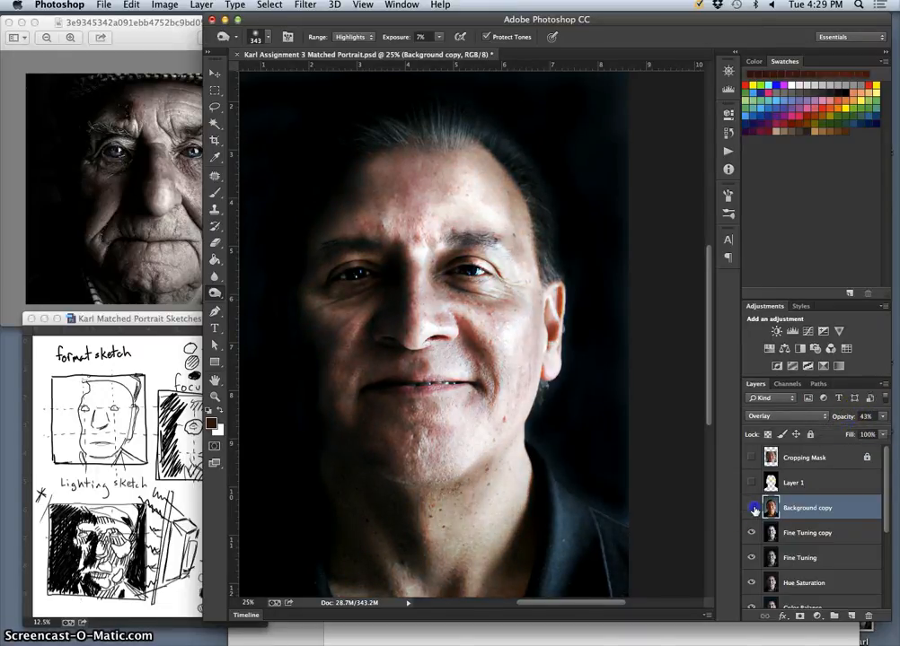
{"action": "left_click", "coordinate": [753, 510]}
{"action": "left_click", "coordinate": [753, 510]}
{"action": "left_click", "coordinate": [881, 417]}
{"action": "left_click_drag", "start_coordinate": [854, 430], "coordinate": [844, 431]}
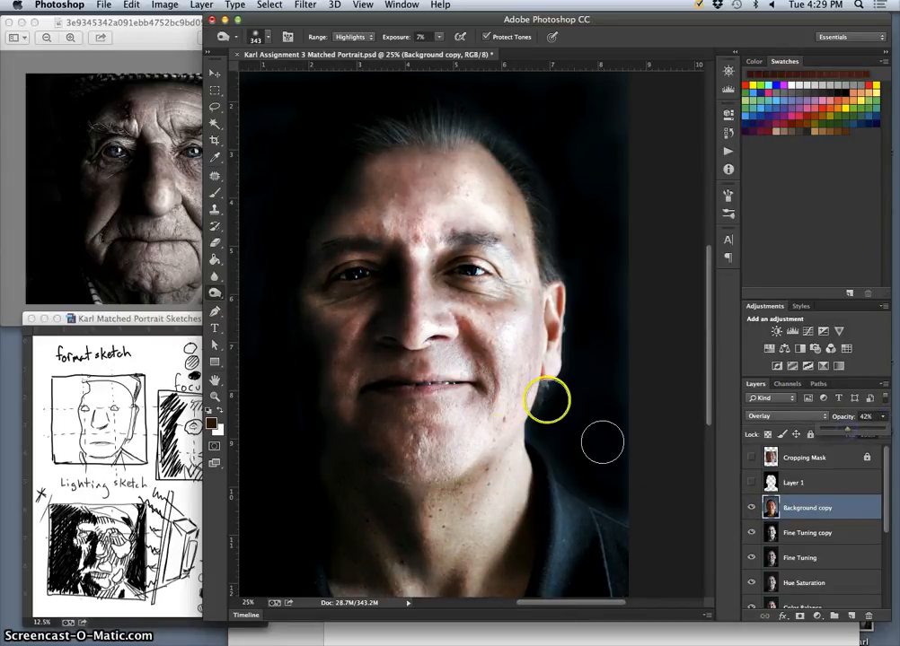
{"action": "left_click", "coordinate": [793, 507]}
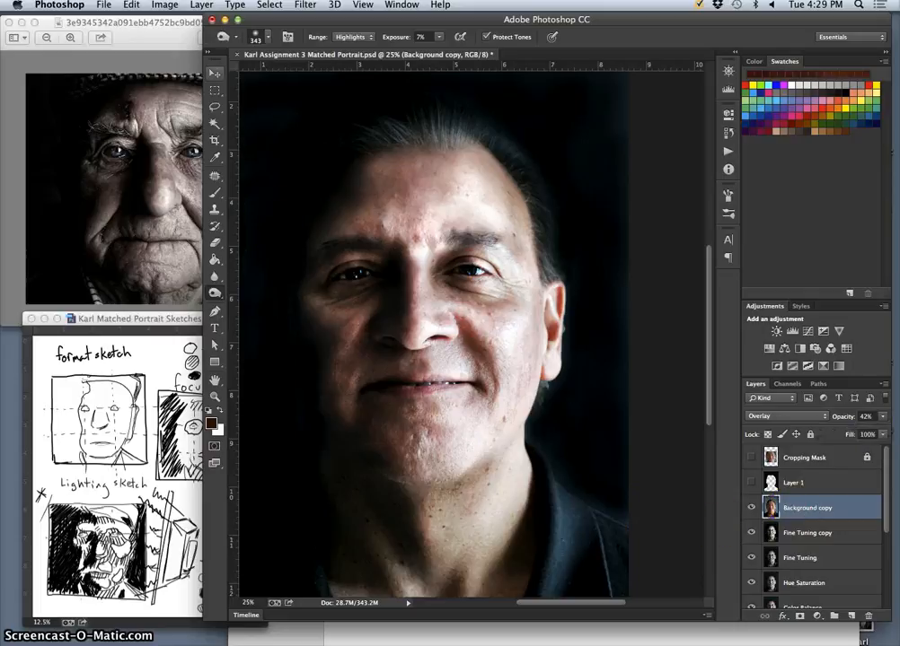
Try the Soft Light blend mode on the Background copy layer and compare the portrait with the layer hidden.
{"action": "left_click", "coordinate": [165, 5]}
{"action": "mouse_move", "coordinate": [223, 40]}
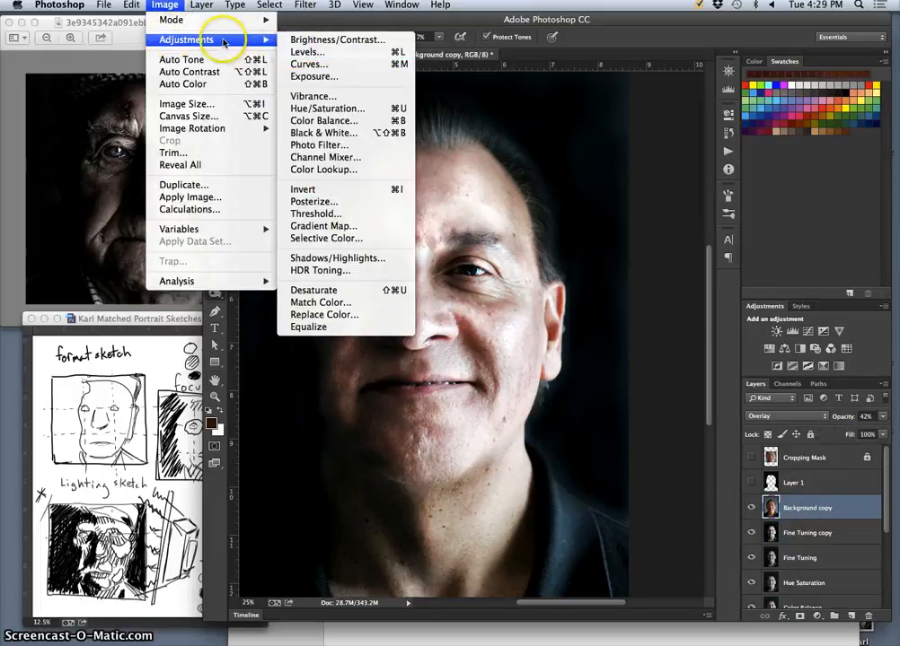
{"action": "left_click", "coordinate": [770, 418]}
{"action": "left_click", "coordinate": [770, 418]}
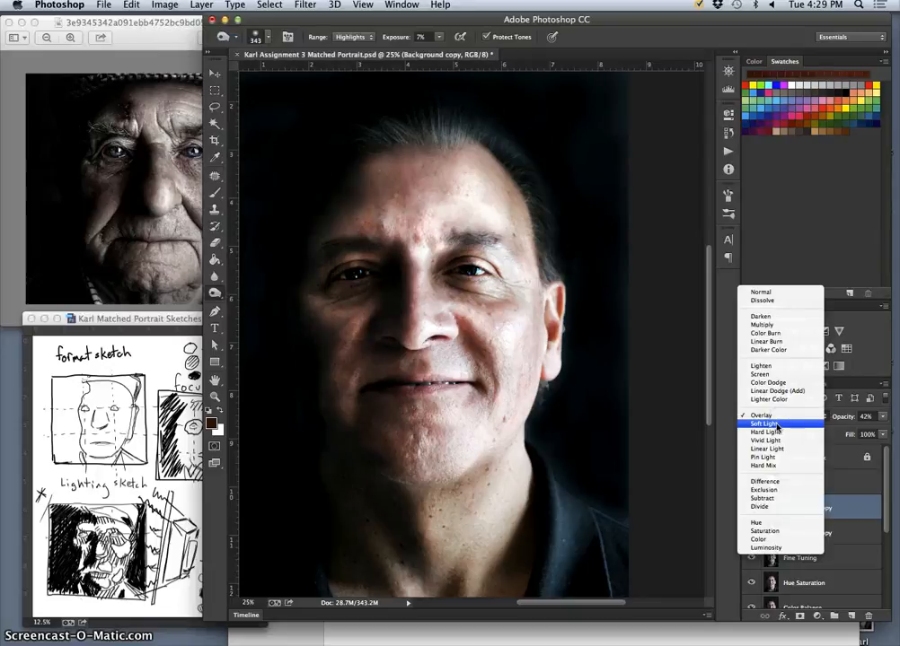
{"action": "left_click", "coordinate": [777, 429]}
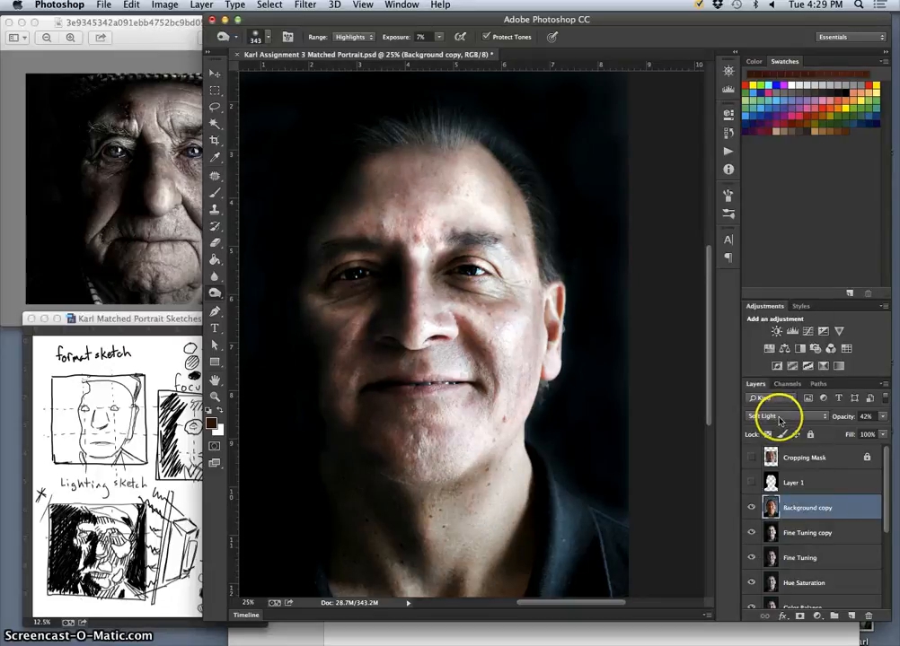
{"action": "left_click", "coordinate": [779, 419]}
{"action": "left_click", "coordinate": [779, 419]}
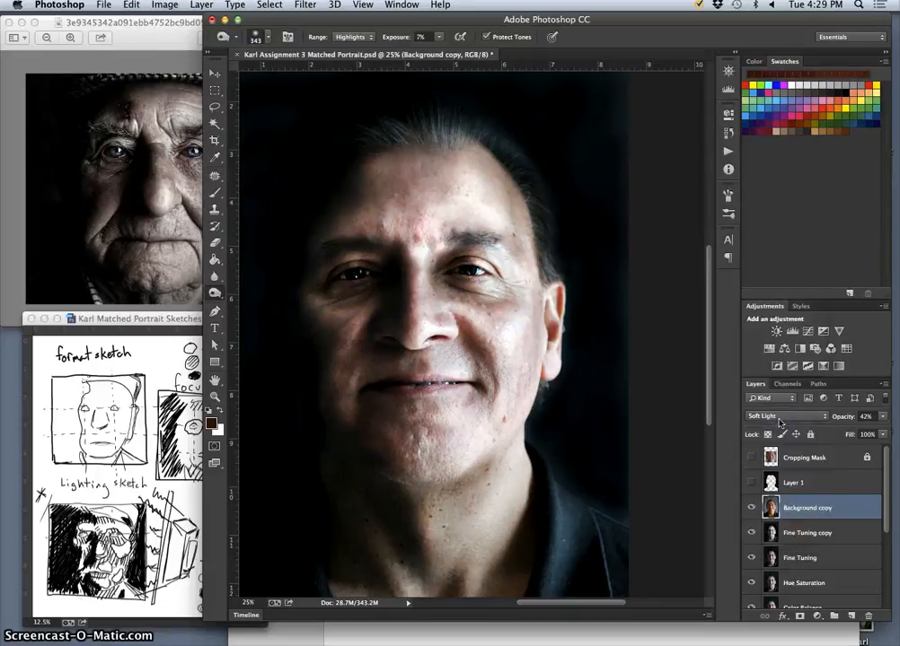
{"action": "left_click", "coordinate": [779, 418]}
{"action": "left_click", "coordinate": [777, 417]}
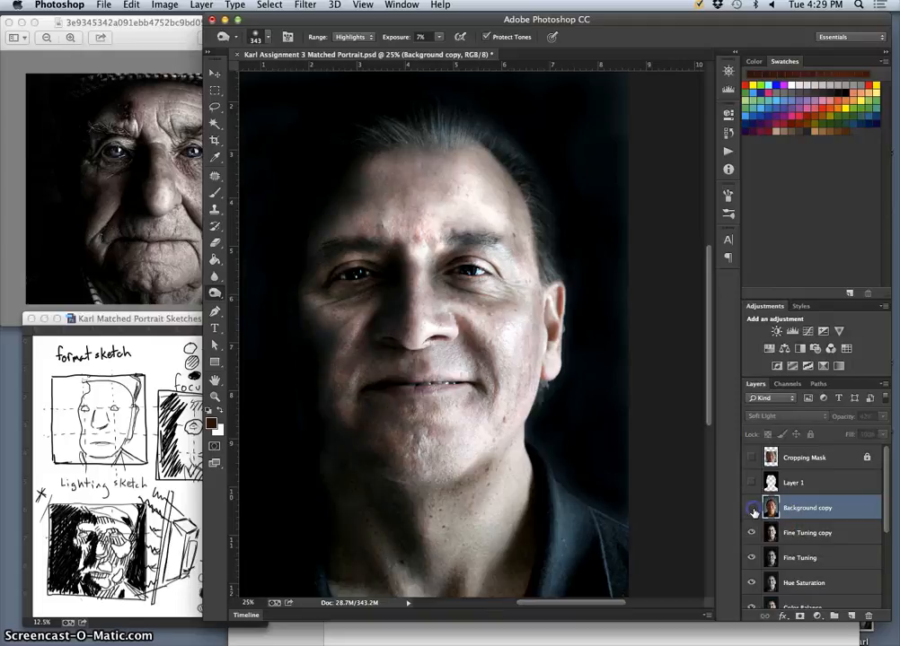
Try the Hue, Saturation and Color blend modes on the Background copy layer and return it to Overlay.
{"action": "left_click", "coordinate": [779, 416]}
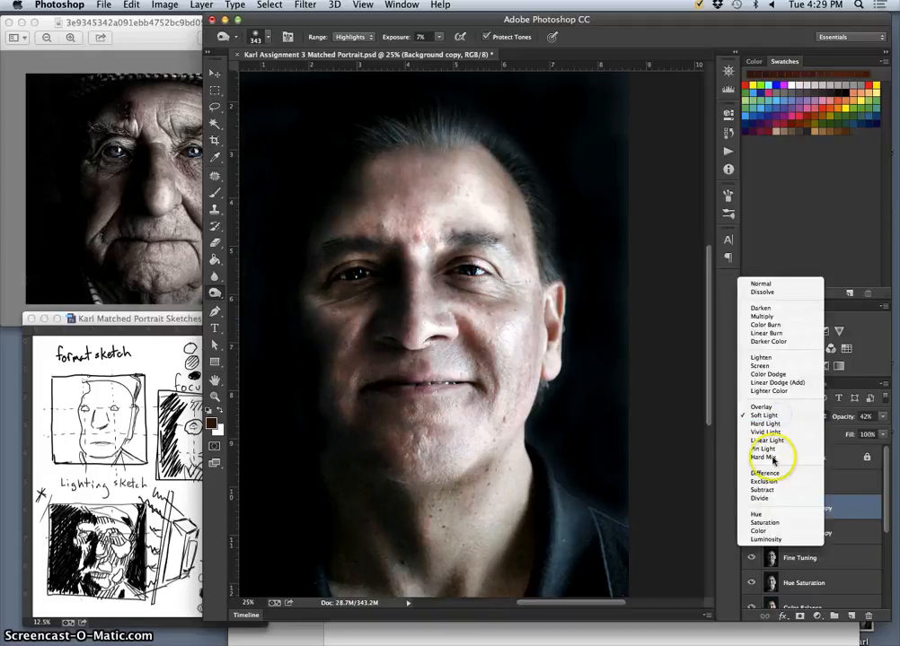
{"action": "left_click", "coordinate": [768, 513]}
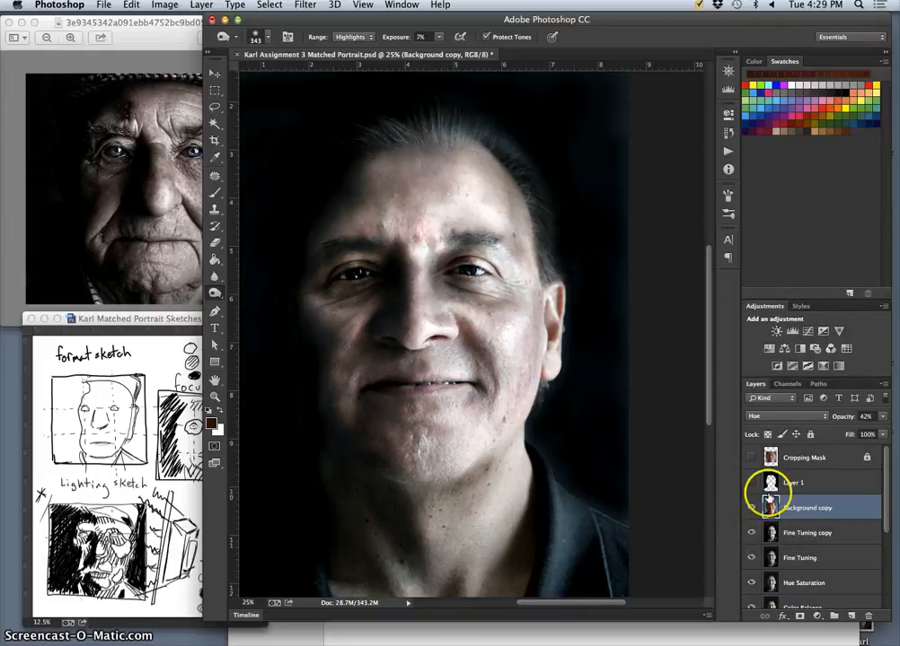
{"action": "left_click", "coordinate": [779, 417]}
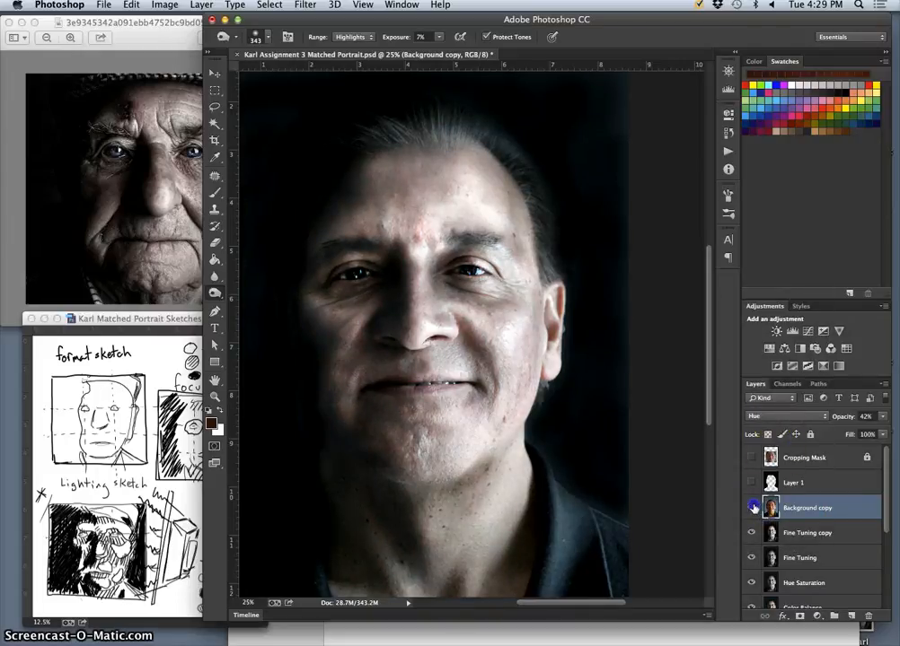
{"action": "left_click", "coordinate": [777, 417]}
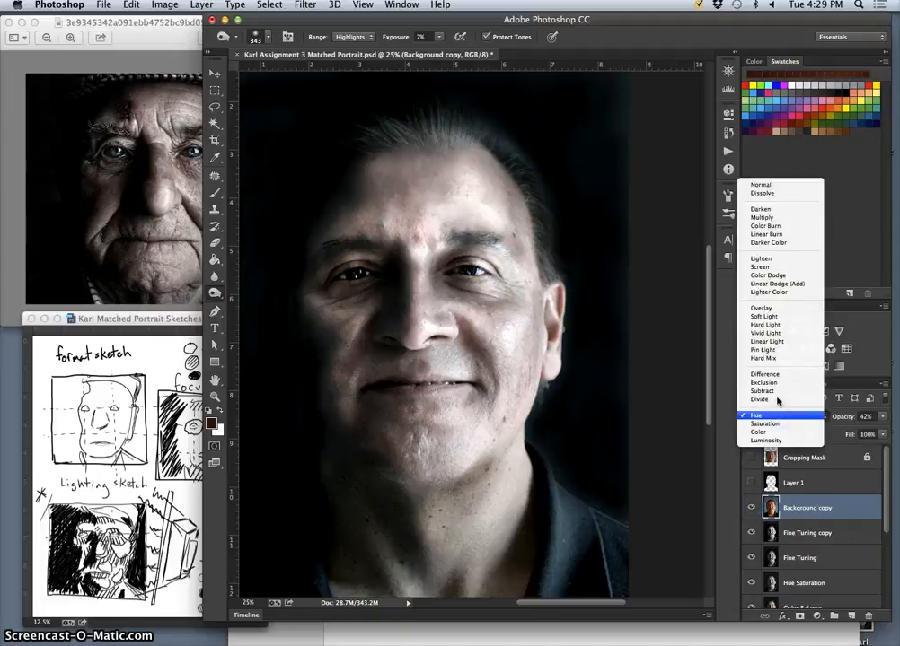
{"action": "left_click", "coordinate": [770, 382]}
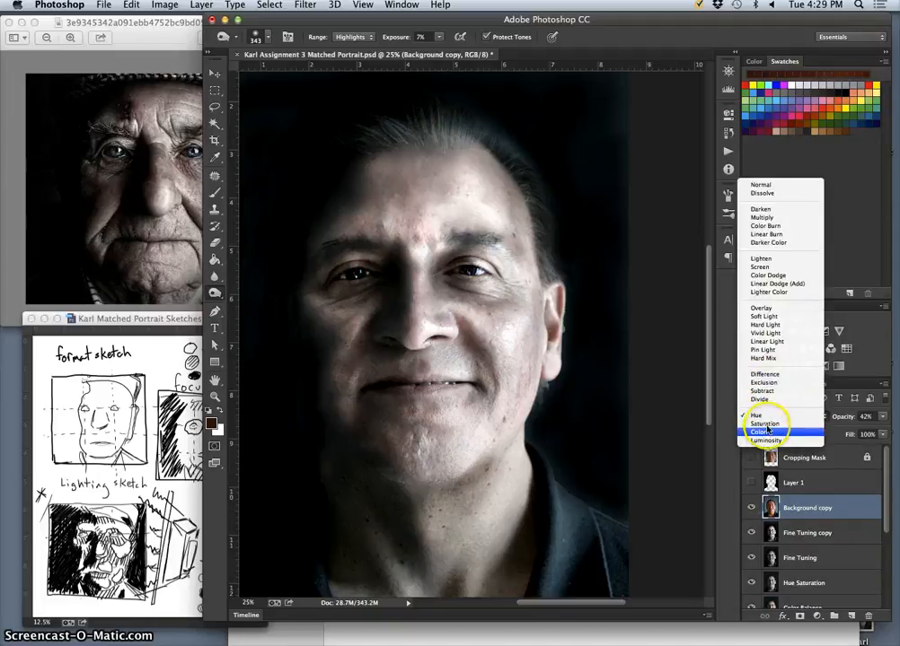
{"action": "left_click", "coordinate": [766, 424]}
{"action": "left_click", "coordinate": [771, 412]}
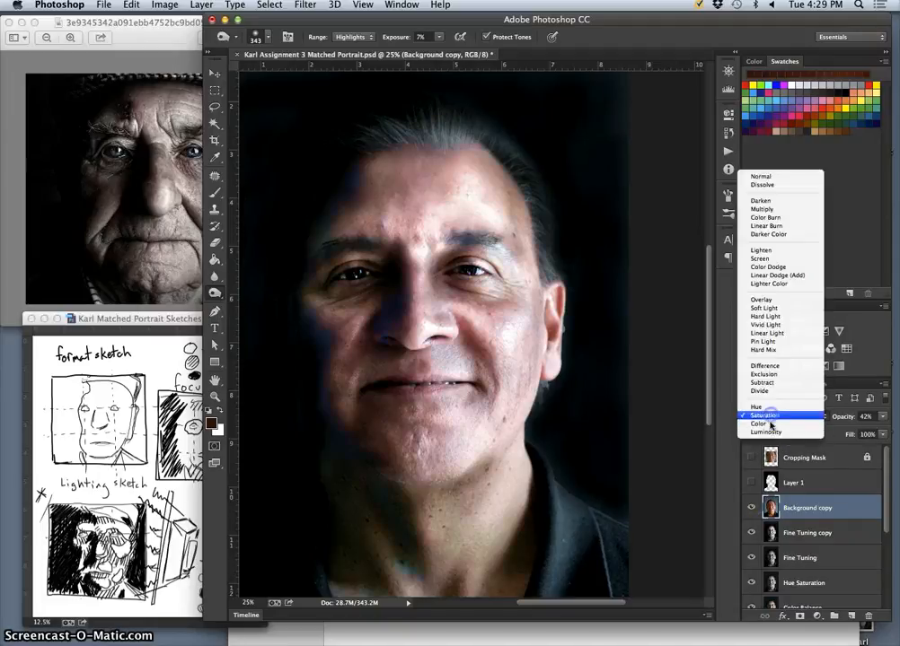
{"action": "left_click", "coordinate": [769, 424]}
{"action": "left_click", "coordinate": [768, 416]}
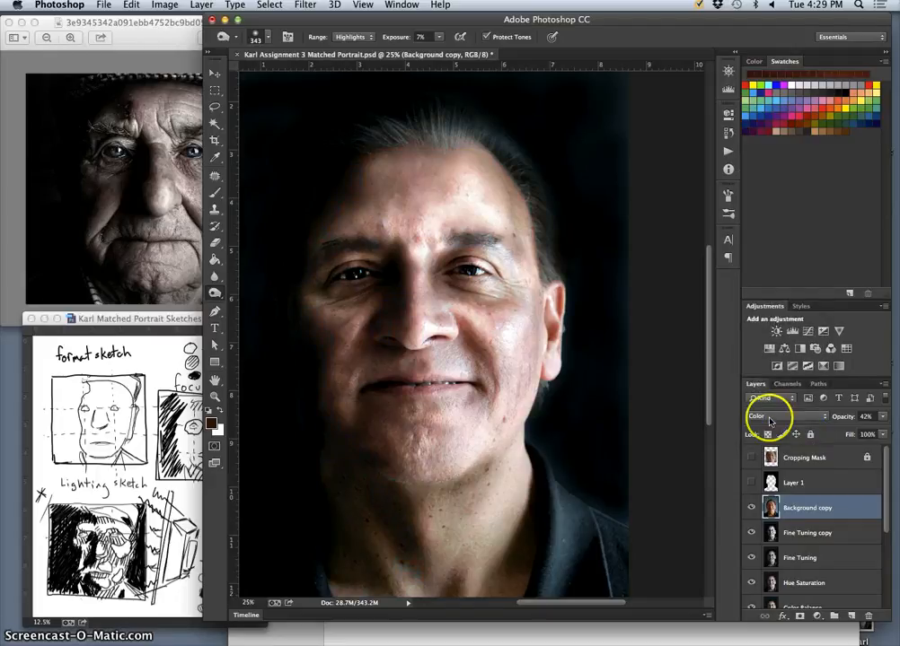
{"action": "left_click", "coordinate": [776, 295]}
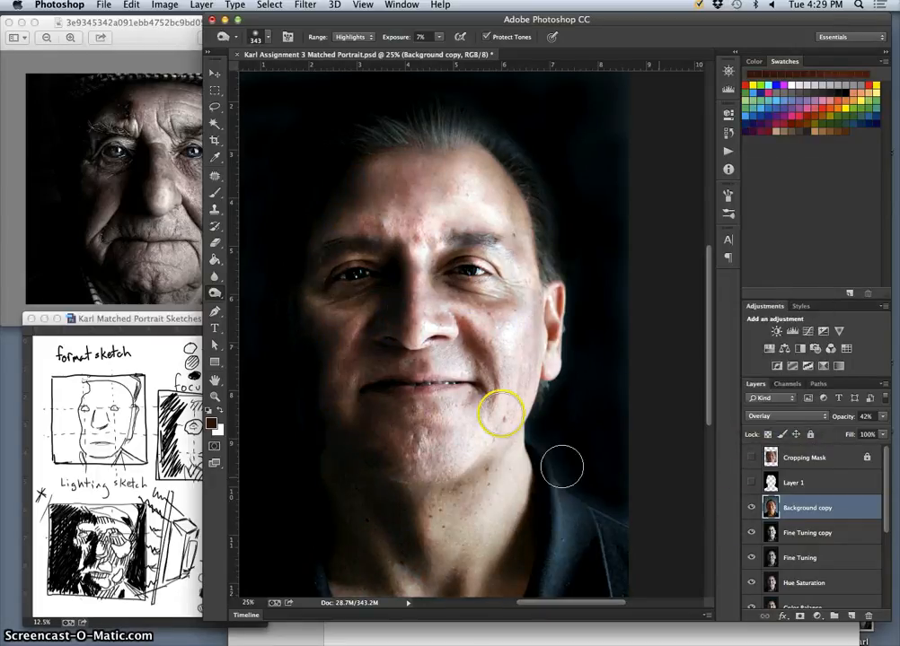
{"action": "left_click", "coordinate": [351, 37]}
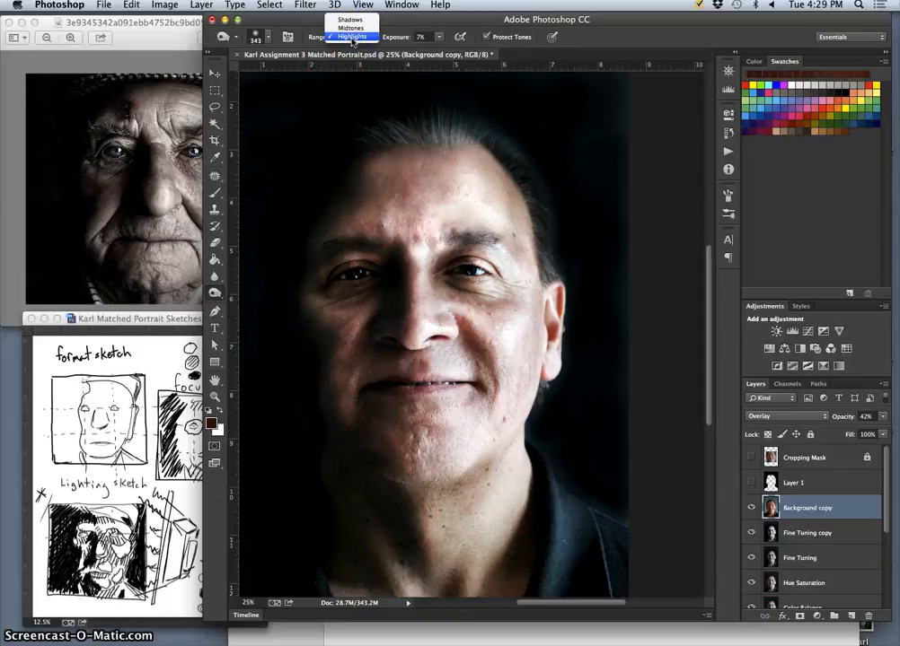
{"action": "left_click", "coordinate": [351, 37]}
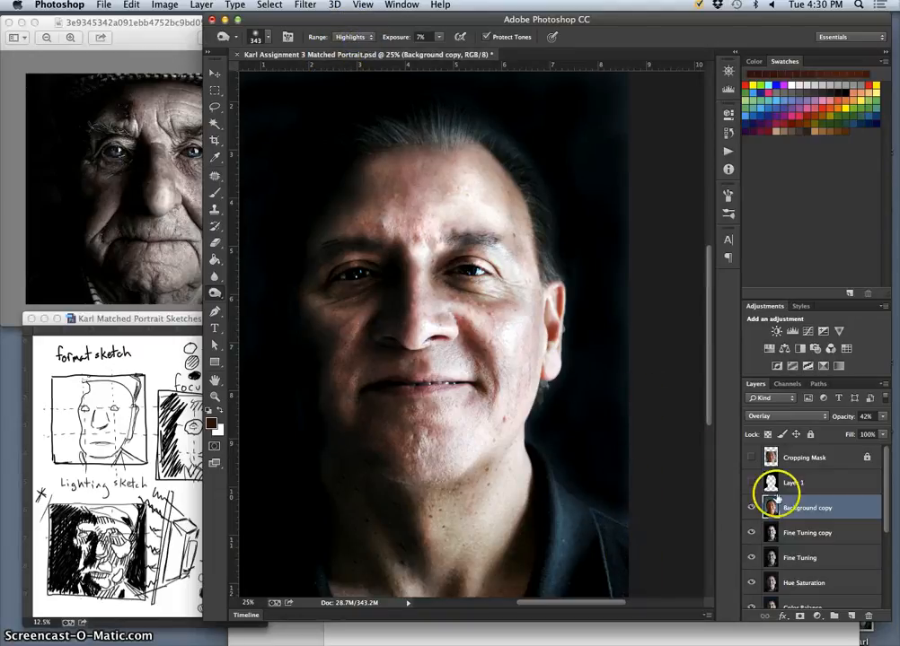
Use Color Balance on the Background copy layer to set the midtones to -16 cyan–red, +11 magenta–green and +21 yellow–blue.
{"action": "left_click", "coordinate": [171, 7]}
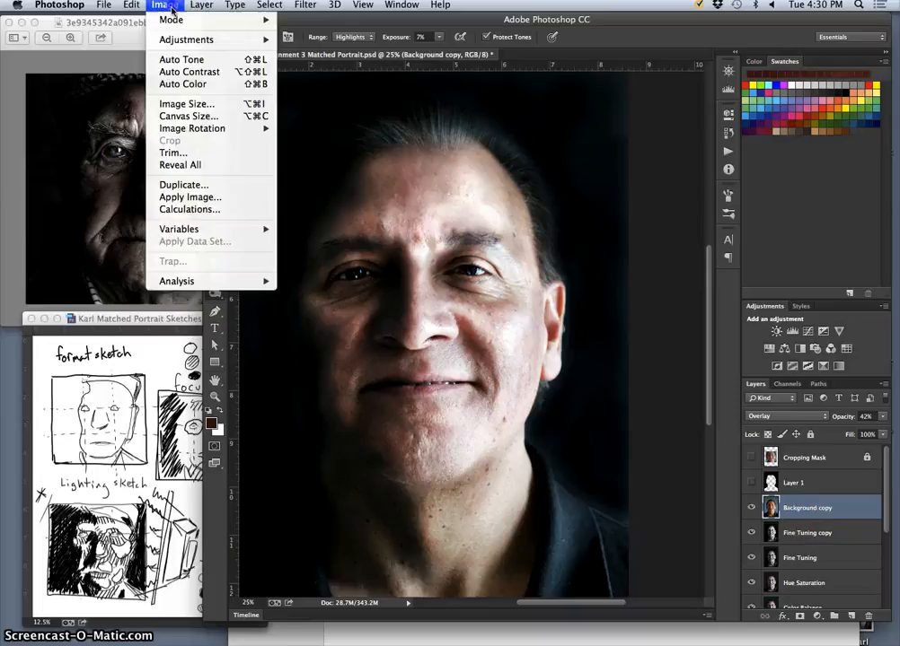
{"action": "mouse_move", "coordinate": [211, 40]}
{"action": "left_click", "coordinate": [323, 120]}
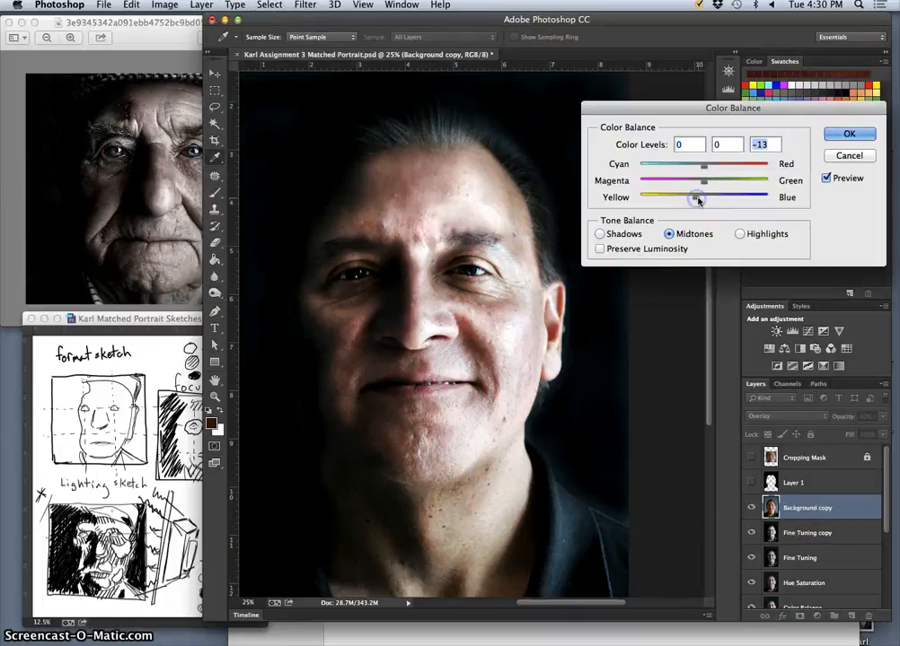
{"action": "left_click_drag", "start_coordinate": [701, 167], "coordinate": [695, 185]}
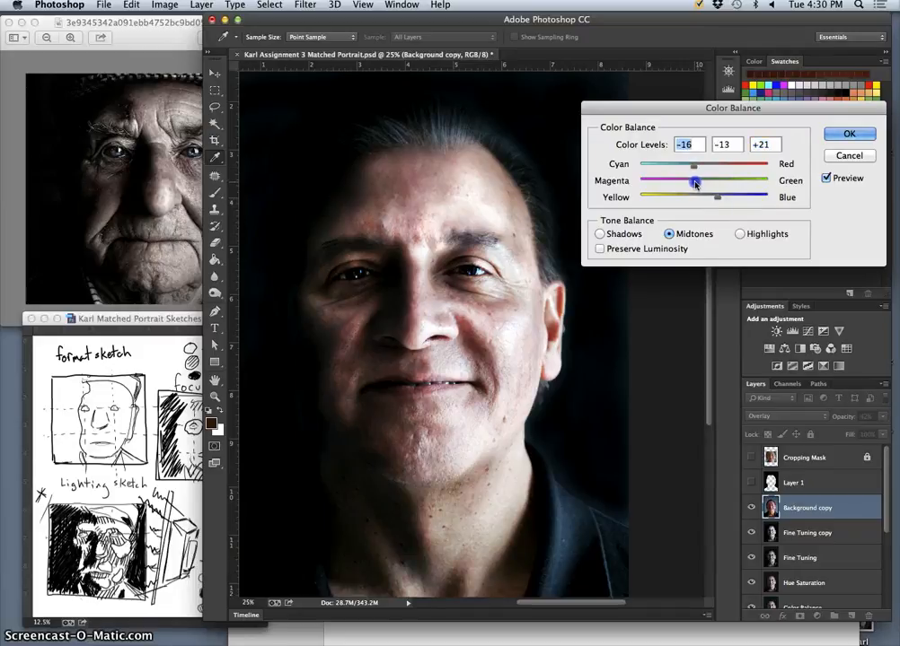
Adjust the highlights' yellow–blue balance, set the shadows' yellow–blue level to +14, and apply the color balance.
{"action": "left_click", "coordinate": [739, 233]}
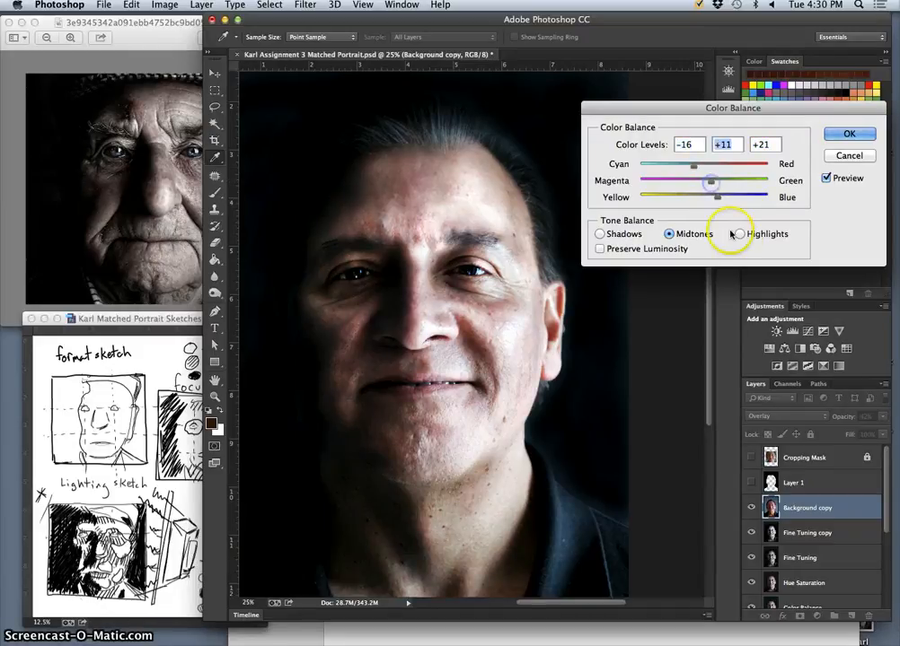
{"action": "mouse_move", "coordinate": [703, 196]}
{"action": "left_mouse_down"}
{"action": "mouse_move", "coordinate": [711, 199]}
{"action": "mouse_move", "coordinate": [703, 167]}
{"action": "mouse_move", "coordinate": [707, 201]}
{"action": "left_mouse_up"}
{"action": "left_click", "coordinate": [599, 233]}
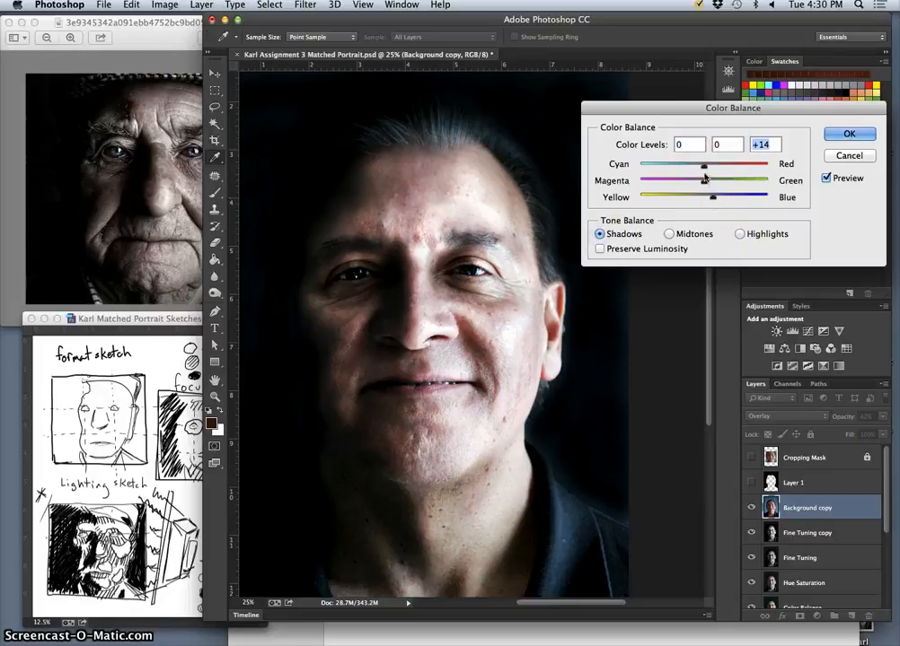
{"action": "left_click", "coordinate": [848, 133]}
{"action": "key", "text": "o"}
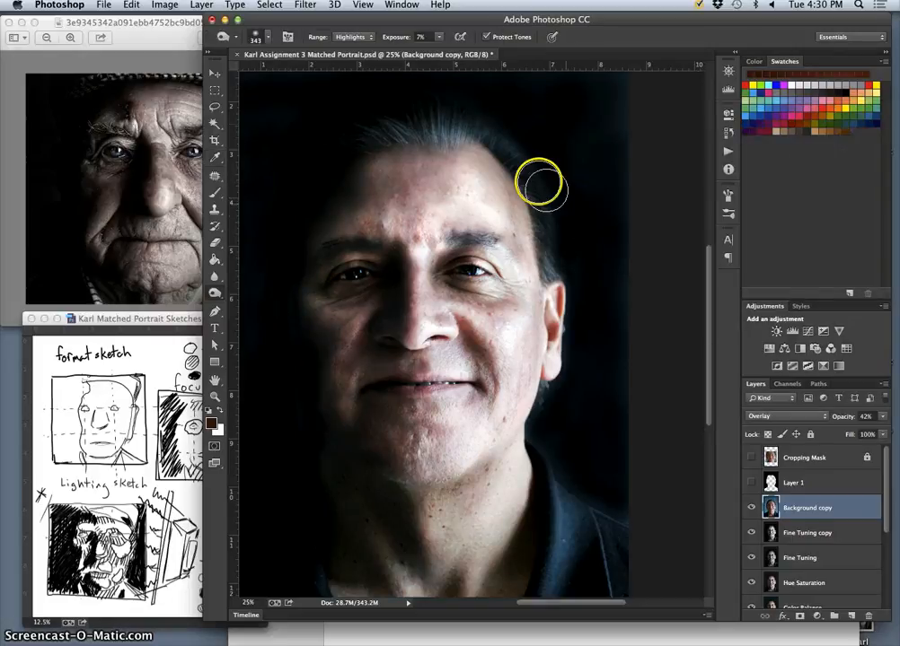
Reduce the Background copy layer's saturation to -61 with Hue/Saturation.
{"action": "left_click", "coordinate": [165, 5]}
{"action": "mouse_move", "coordinate": [188, 40]}
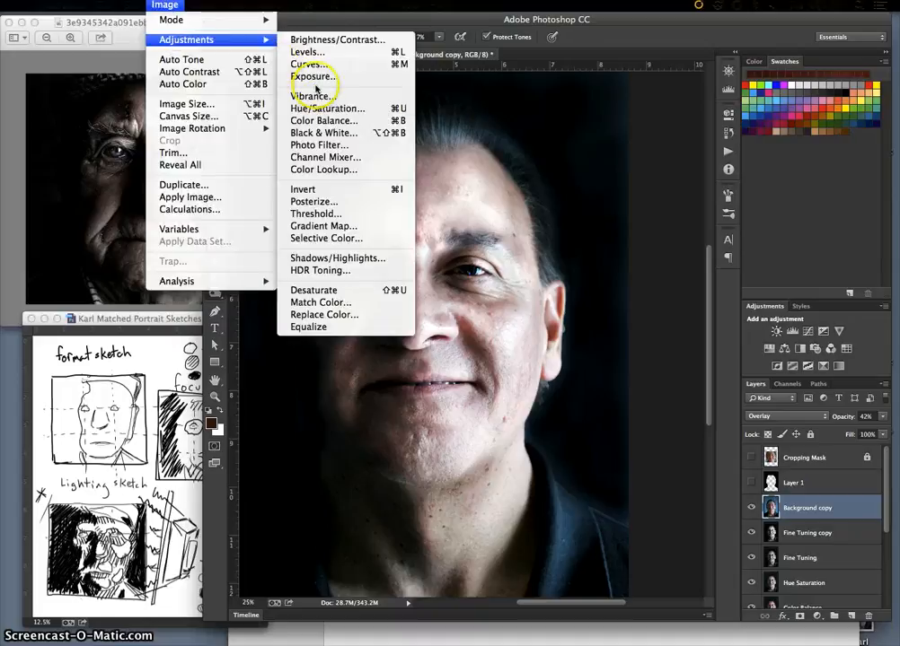
{"action": "left_click", "coordinate": [323, 108]}
{"action": "left_click_drag", "start_coordinate": [715, 313], "coordinate": [681, 311]}
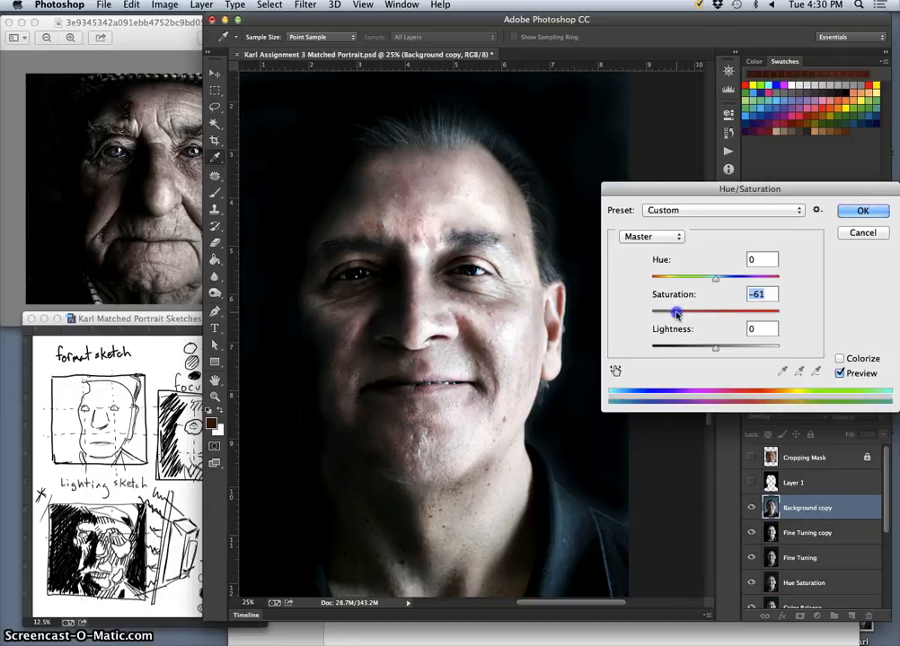
{"action": "left_click", "coordinate": [857, 233]}
{"action": "key", "text": "o"}
Compare the whole face with the Background copy layer hidden and shown.
{"action": "left_click", "coordinate": [752, 509]}
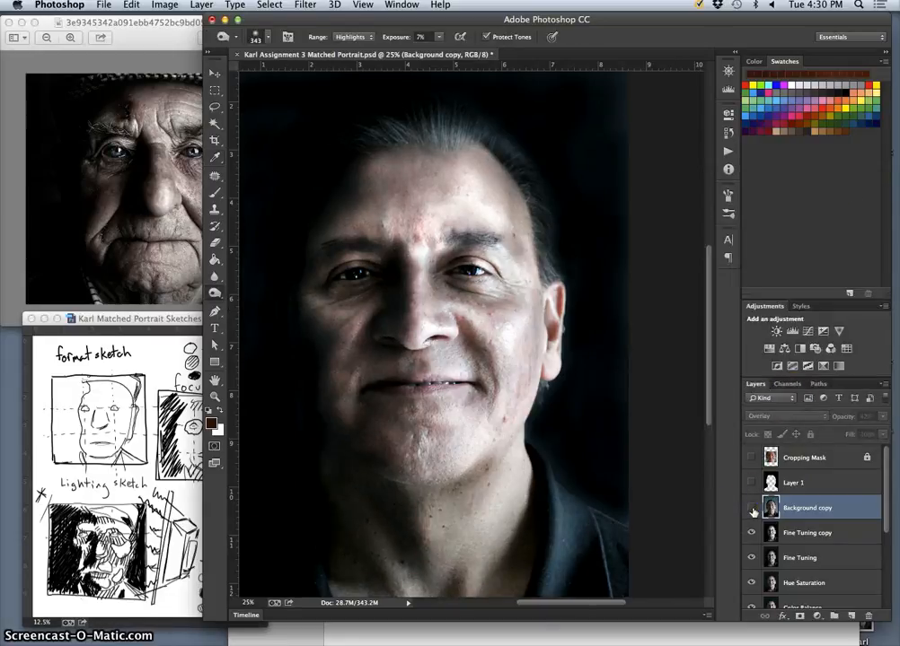
{"action": "left_click", "coordinate": [751, 509]}
{"action": "left_click", "coordinate": [751, 509]}
{"action": "left_click", "coordinate": [751, 509]}
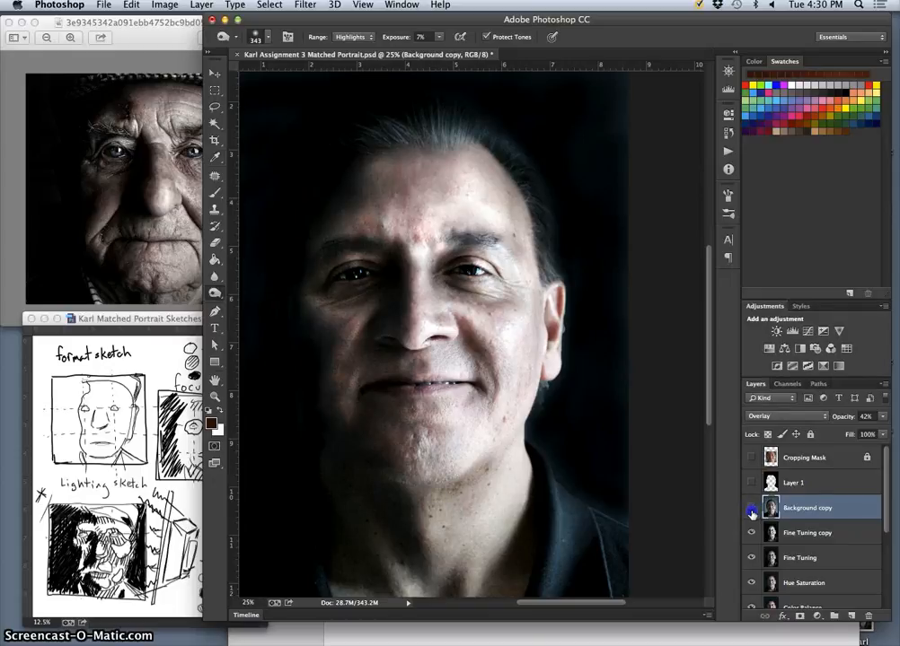
{"action": "left_click", "coordinate": [752, 509]}
{"action": "left_click", "coordinate": [752, 509]}
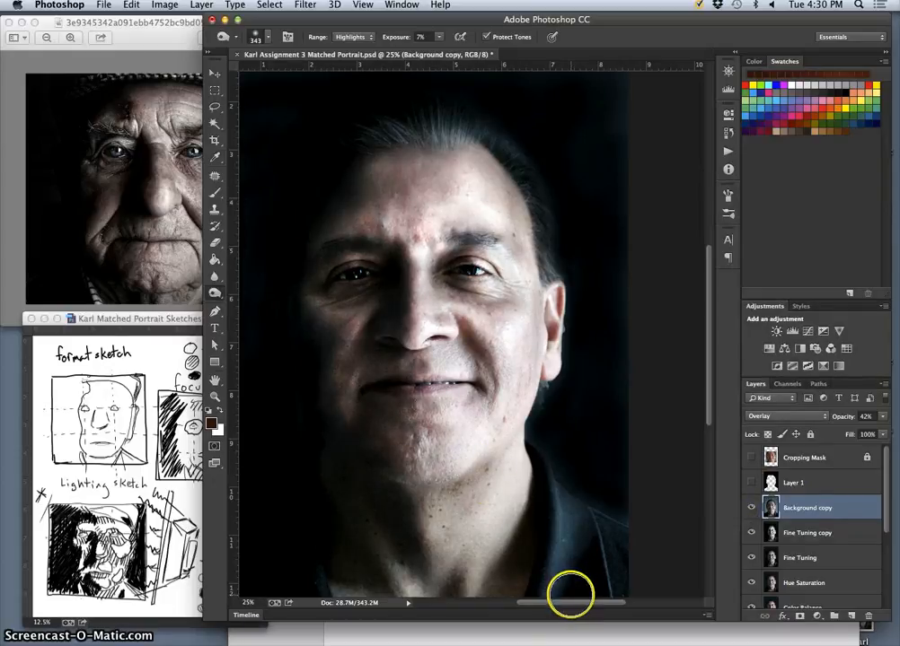
{"action": "left_click", "coordinate": [751, 509]}
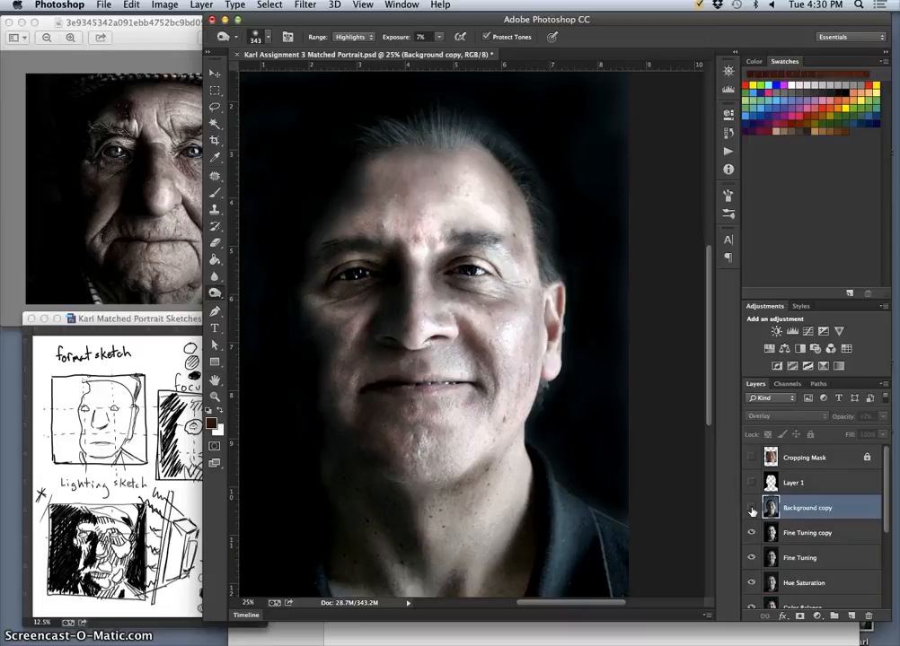
{"action": "left_click", "coordinate": [752, 509]}
{"action": "left_click", "coordinate": [751, 509]}
{"action": "left_click", "coordinate": [752, 509]}
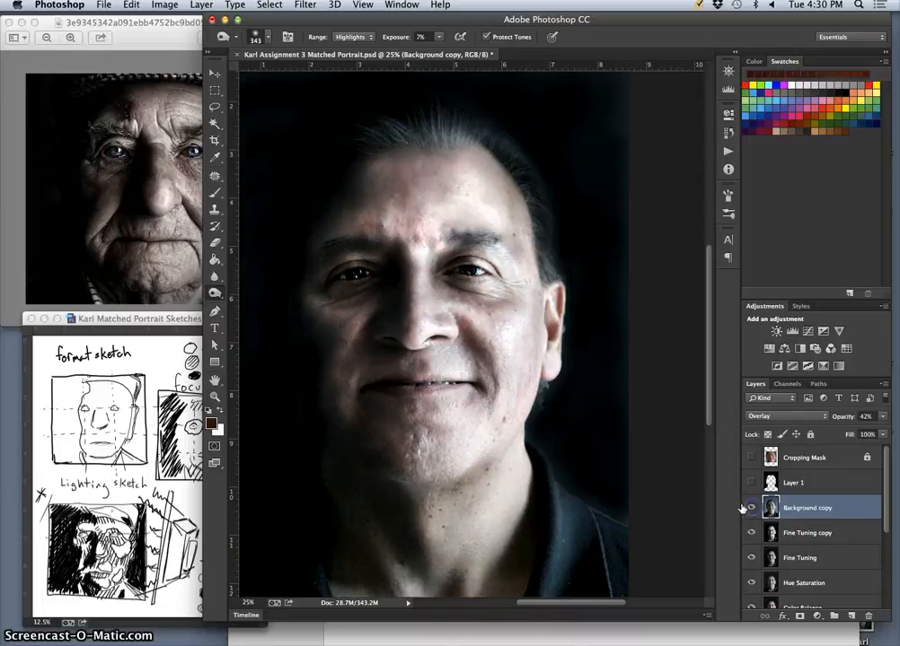
Examine the skin detail around the nose and cheek at 100% with the Background copy layer off and on.
{"action": "key", "text": "super+plus"}
{"action": "key", "text": "super+plus"}
{"action": "key", "text": "super+plus"}
{"action": "key", "text": "super+plus"}
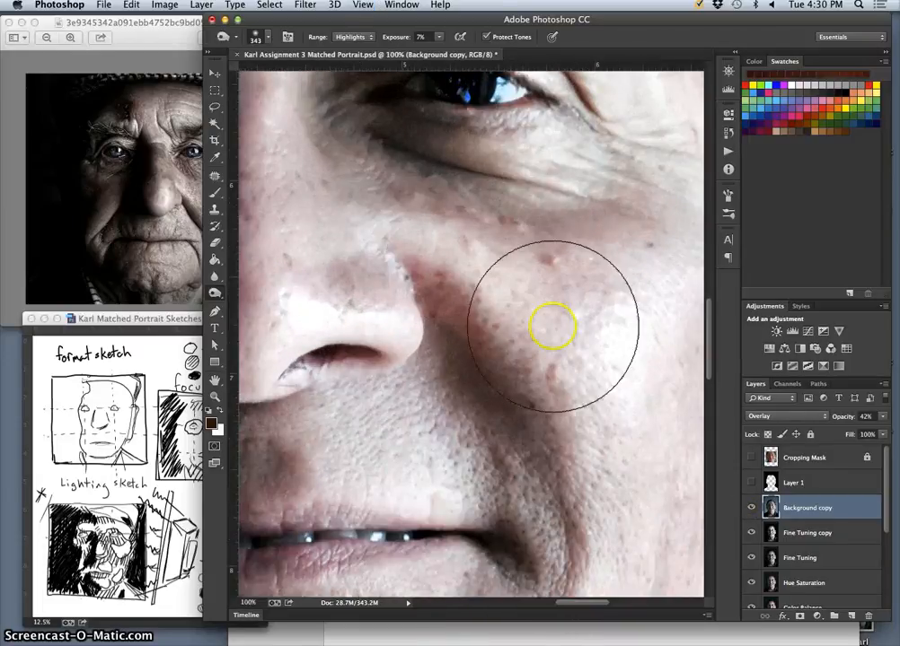
{"action": "left_click", "coordinate": [751, 509]}
{"action": "left_click", "coordinate": [751, 509]}
{"action": "left_click", "coordinate": [751, 509]}
{"action": "left_click", "coordinate": [751, 509]}
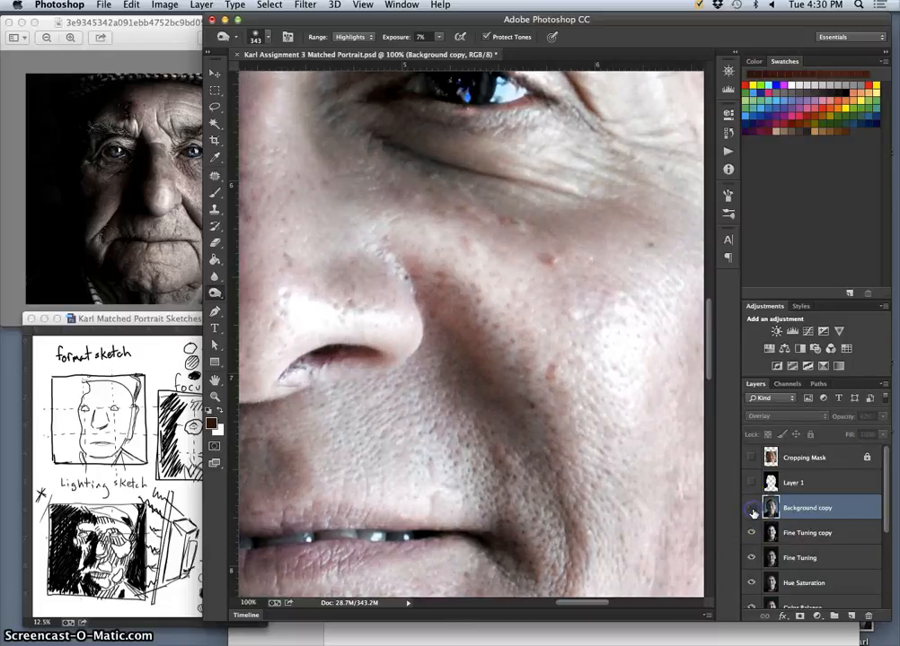
{"action": "left_click", "coordinate": [752, 509]}
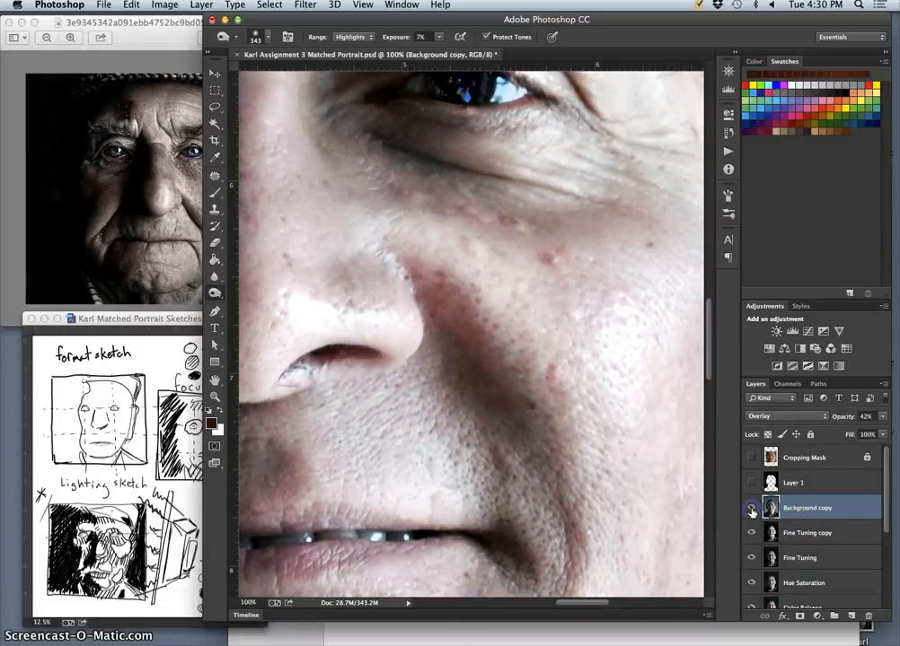
{"action": "left_click", "coordinate": [751, 509]}
{"action": "left_click", "coordinate": [751, 509]}
{"action": "left_click", "coordinate": [751, 510]}
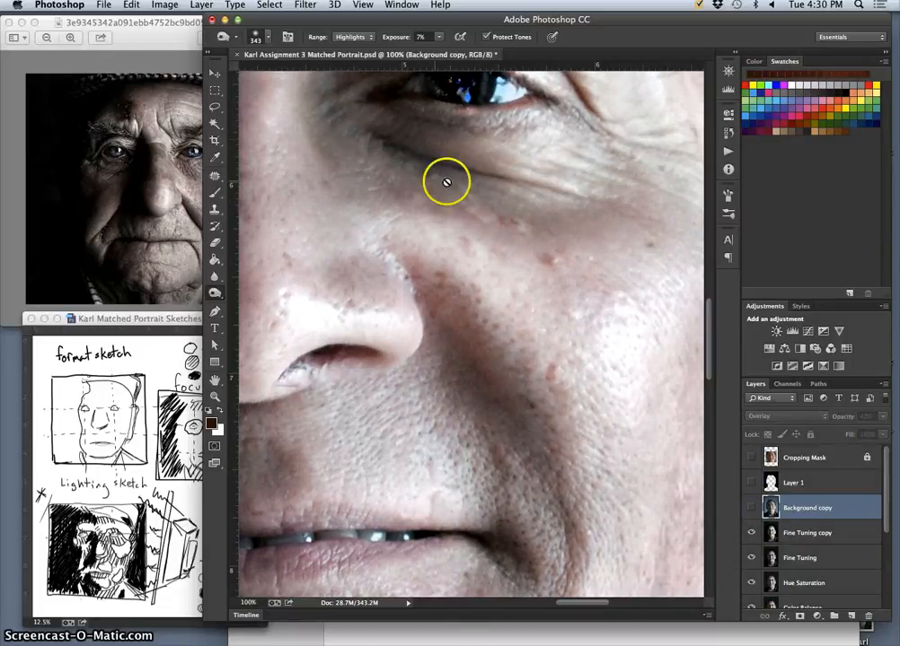
{"action": "left_click", "coordinate": [751, 508]}
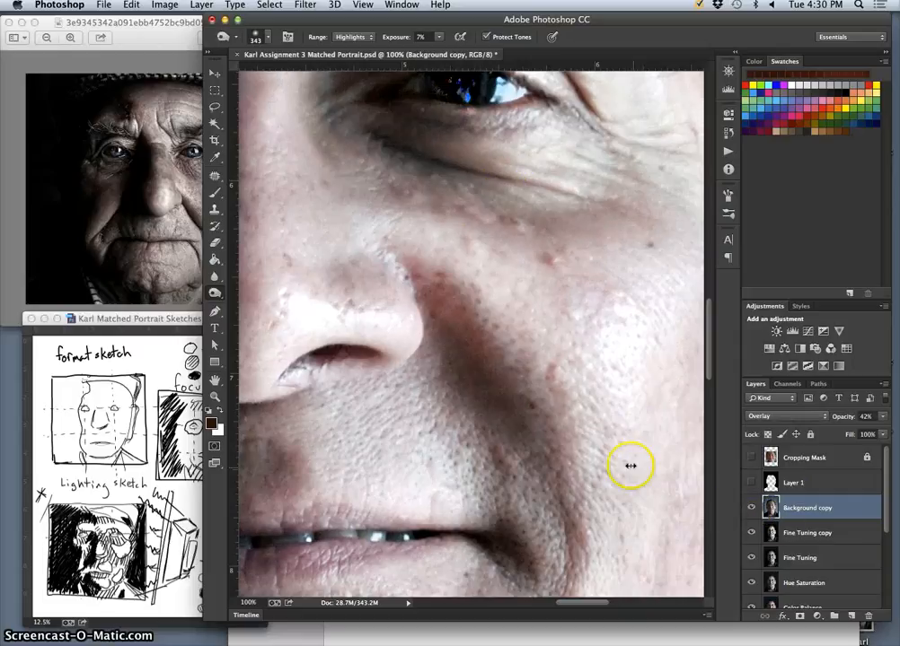
Check the full portrait's framing by briefly showing the Cropping Mask layer.
{"action": "key", "text": "super+minus"}
{"action": "key", "text": "super+minus"}
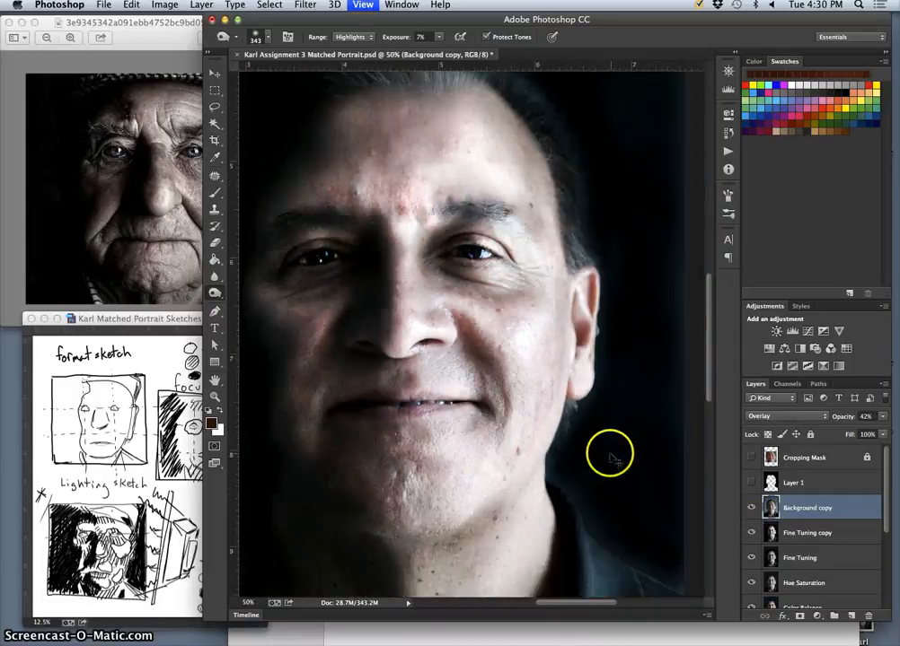
{"action": "key", "text": "super+minus"}
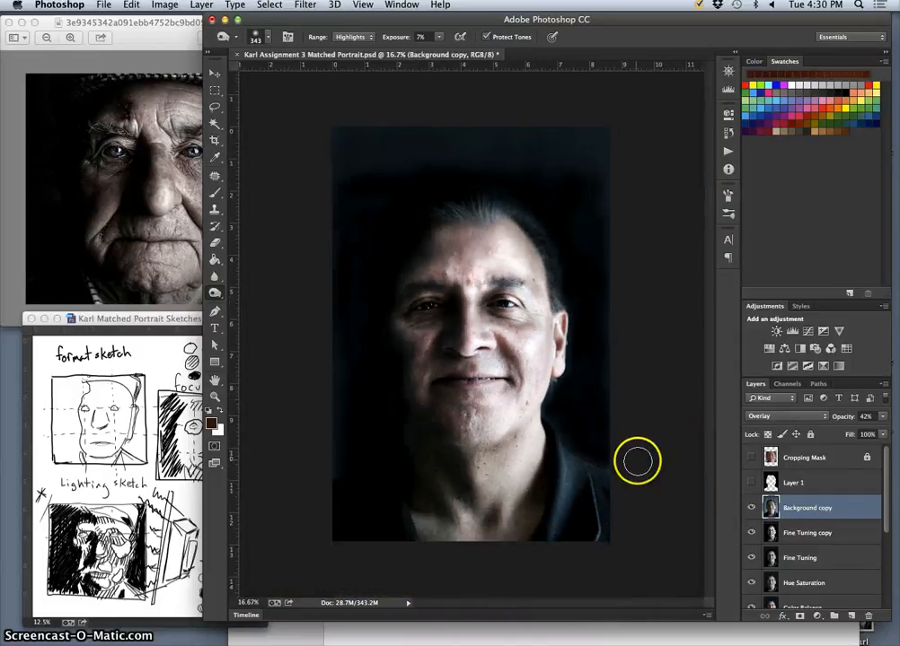
{"action": "left_click", "coordinate": [751, 458]}
{"action": "left_click", "coordinate": [751, 458]}
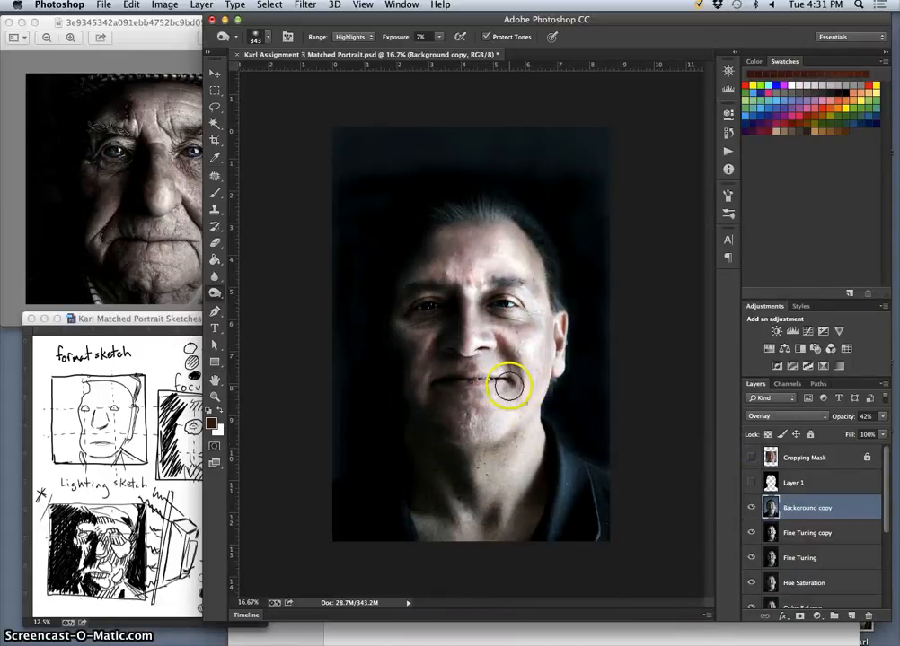
Inspect the face at 50% and compare it with the Background copy and Fine Tuning copy layers each hidden in turn.
{"action": "key", "text": "super+equal"}
{"action": "key", "text": "super+equal"}
{"action": "key", "text": "super+equal"}
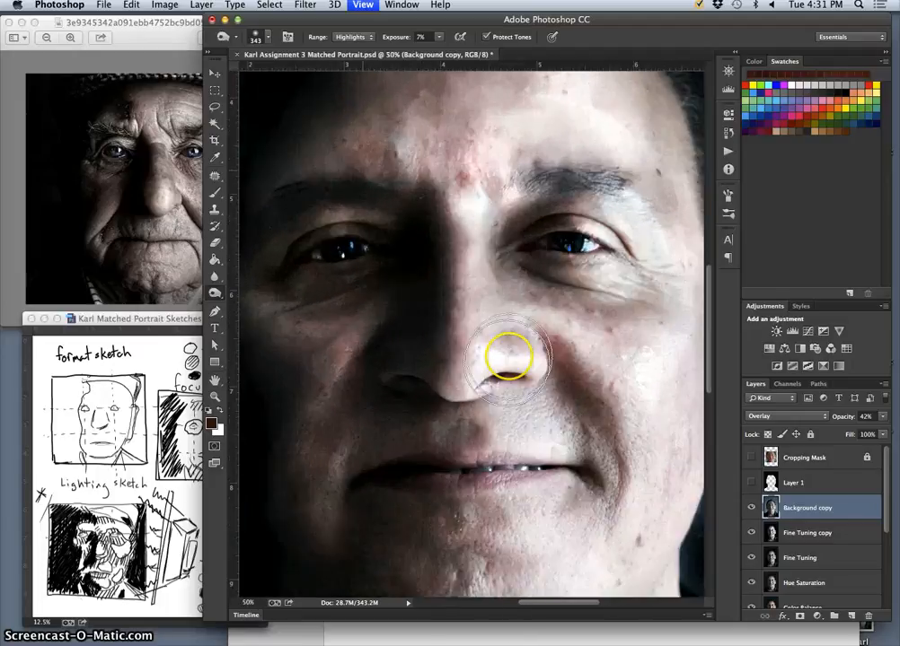
{"action": "left_click_drag", "start_coordinate": [580, 276], "coordinate": [571, 318]}
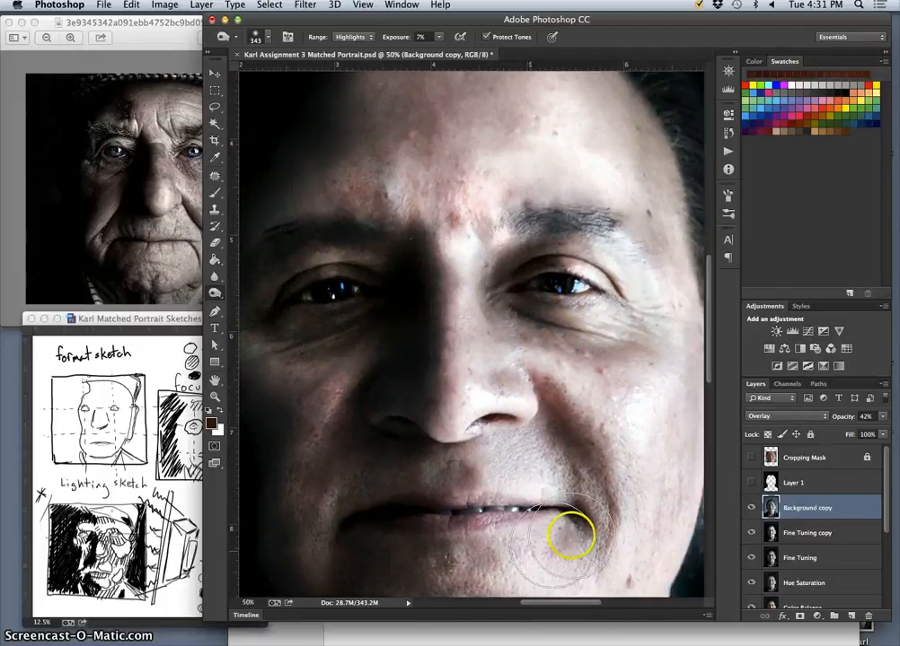
{"action": "mouse_move", "coordinate": [432, 406]}
{"action": "left_mouse_down"}
{"action": "mouse_move", "coordinate": [426, 394]}
{"action": "mouse_move", "coordinate": [451, 423]}
{"action": "left_mouse_up"}
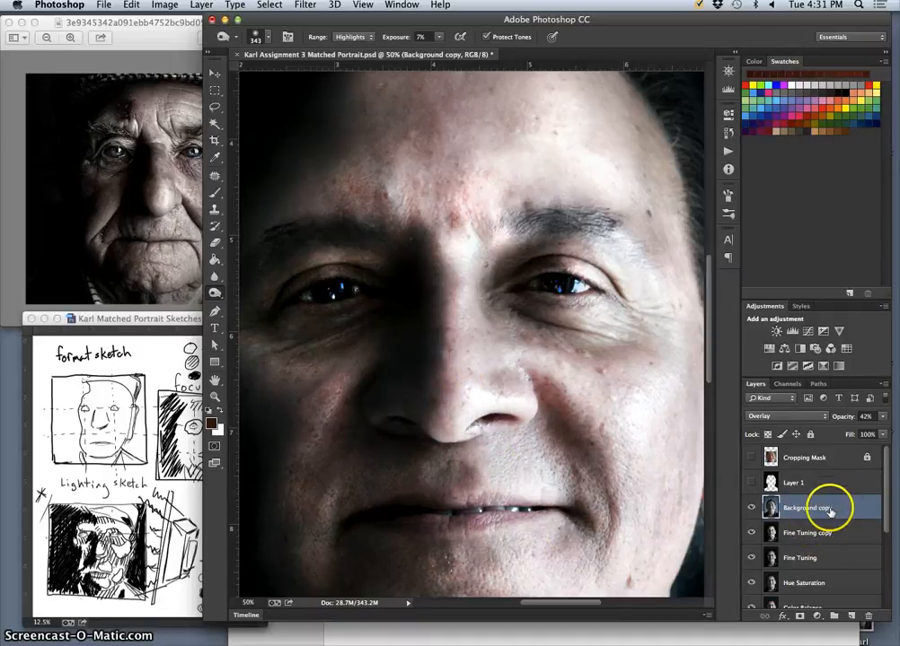
{"action": "left_click", "coordinate": [753, 508]}
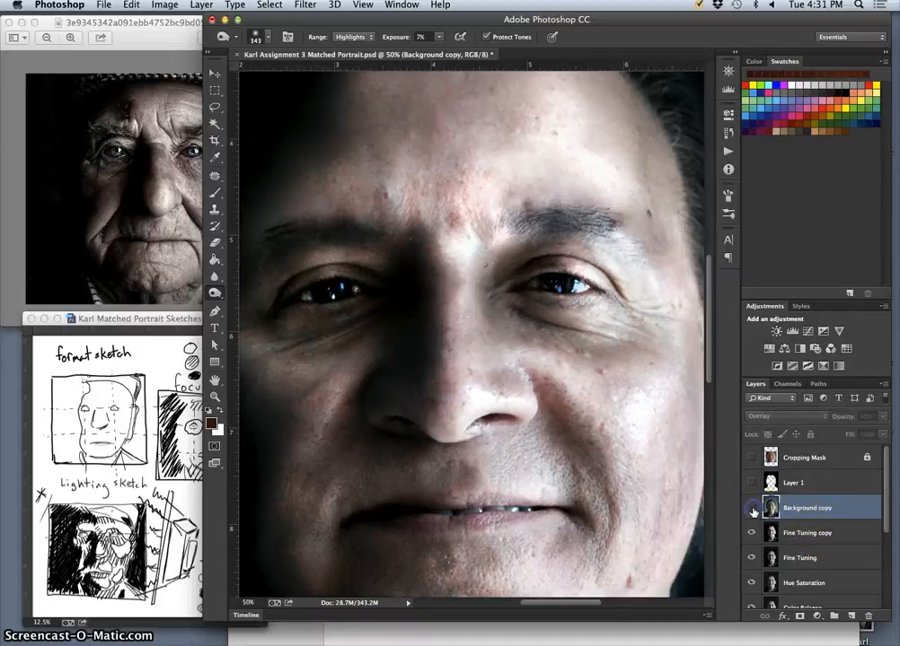
{"action": "left_click", "coordinate": [753, 509]}
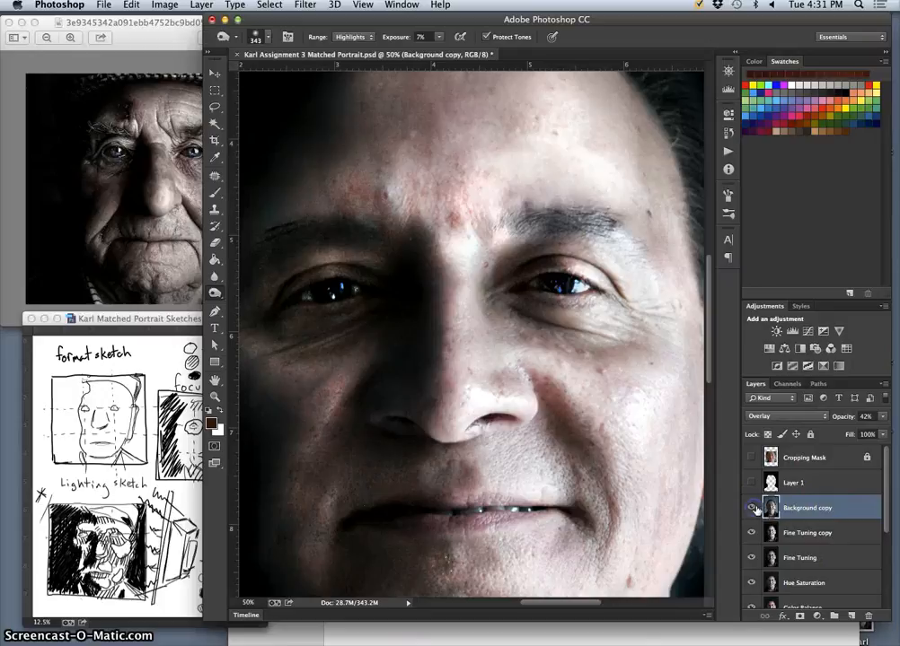
{"action": "left_click", "coordinate": [792, 536]}
{"action": "left_click", "coordinate": [752, 534]}
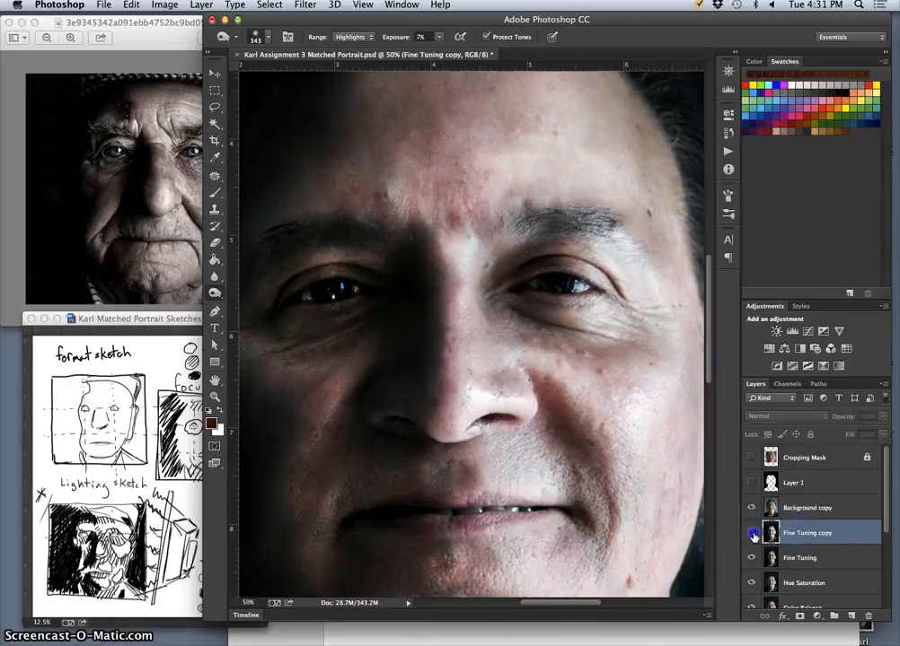
{"action": "left_click", "coordinate": [752, 534]}
Merge all visible layers into a new layer above Background copy, keeping the original layers.
{"action": "left_click", "coordinate": [804, 509]}
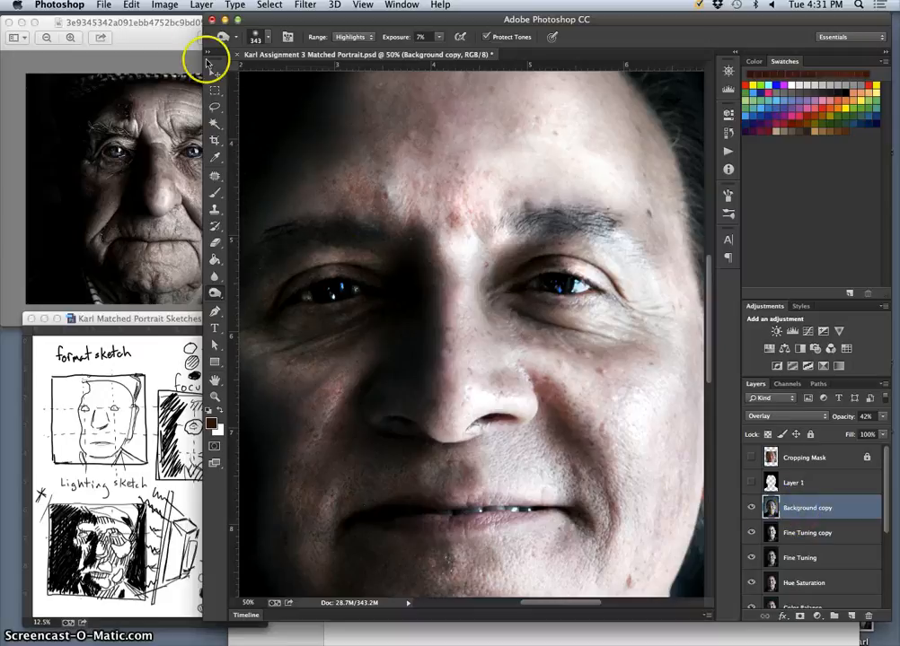
{"action": "left_click", "coordinate": [202, 6]}
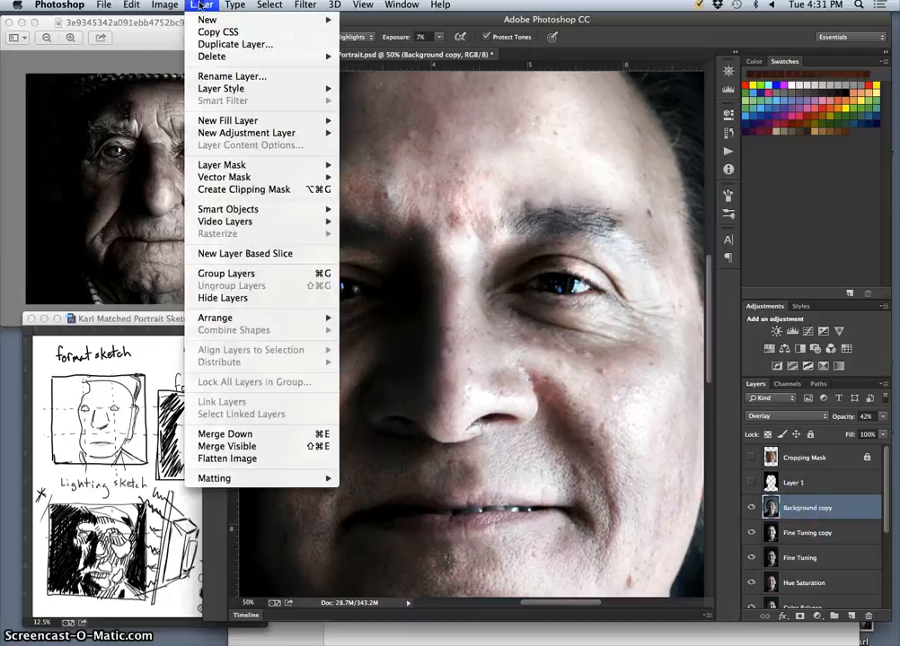
{"action": "left_click", "coordinate": [250, 447], "text": "alt"}
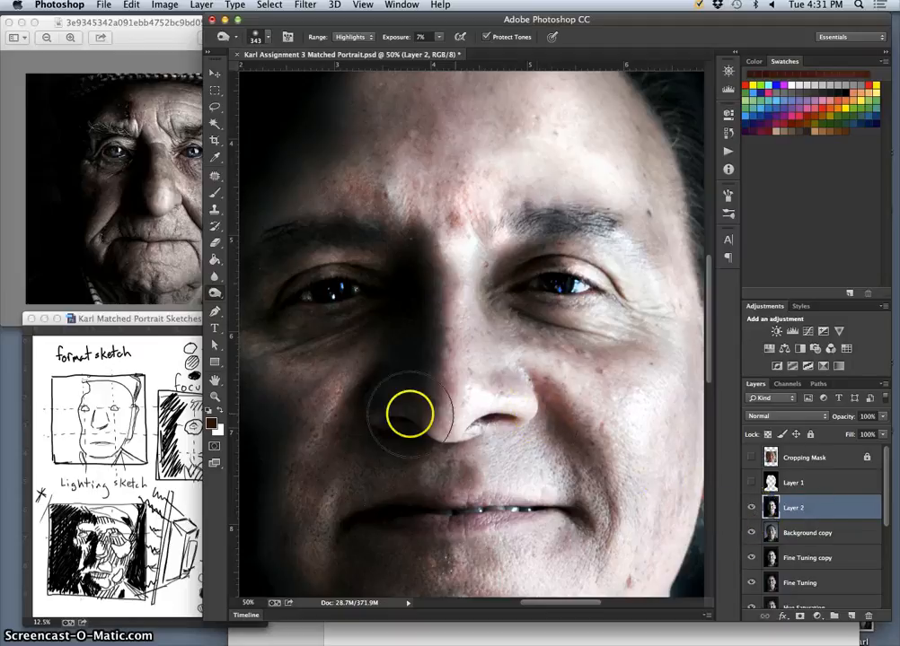
Outline the nose on Layer 2 with a freehand Lasso selection from the bridge around both nostrils.
{"action": "left_click", "coordinate": [214, 275]}
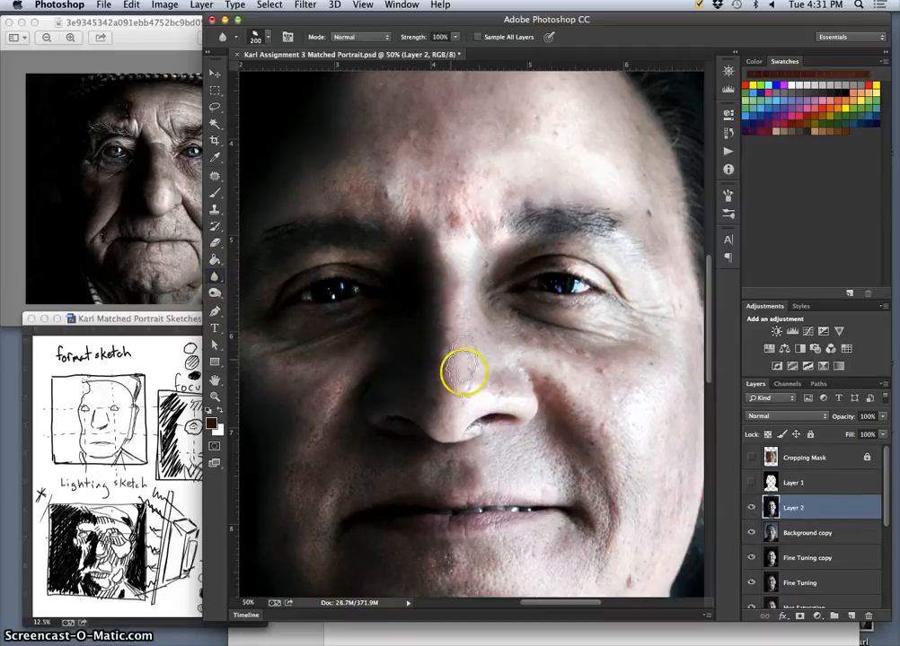
{"action": "left_click", "coordinate": [215, 107]}
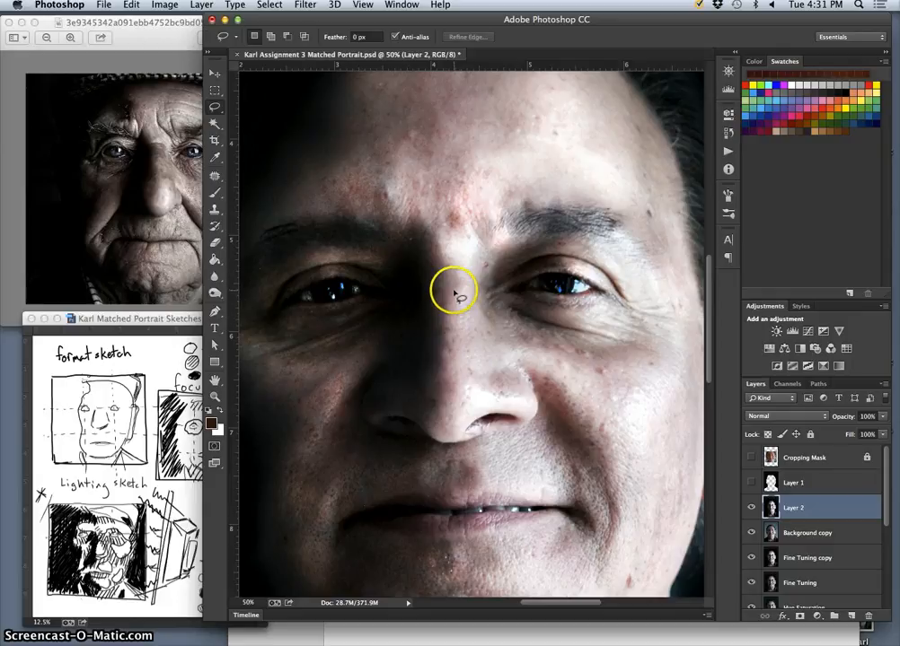
{"action": "left_click_drag", "start_coordinate": [434, 306], "coordinate": [428, 326]}
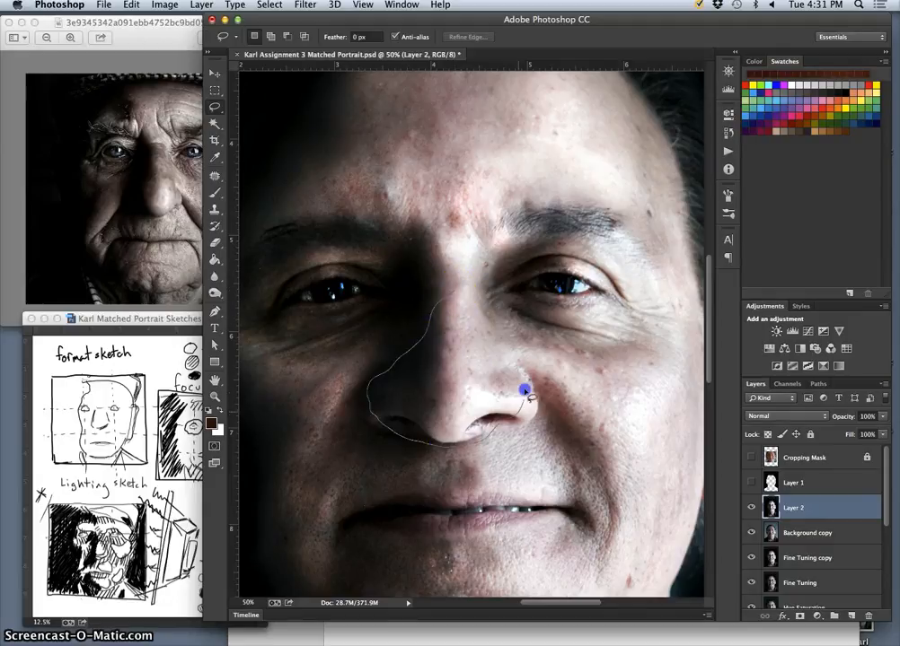
{"action": "left_click_drag", "start_coordinate": [458, 300], "coordinate": [456, 301]}
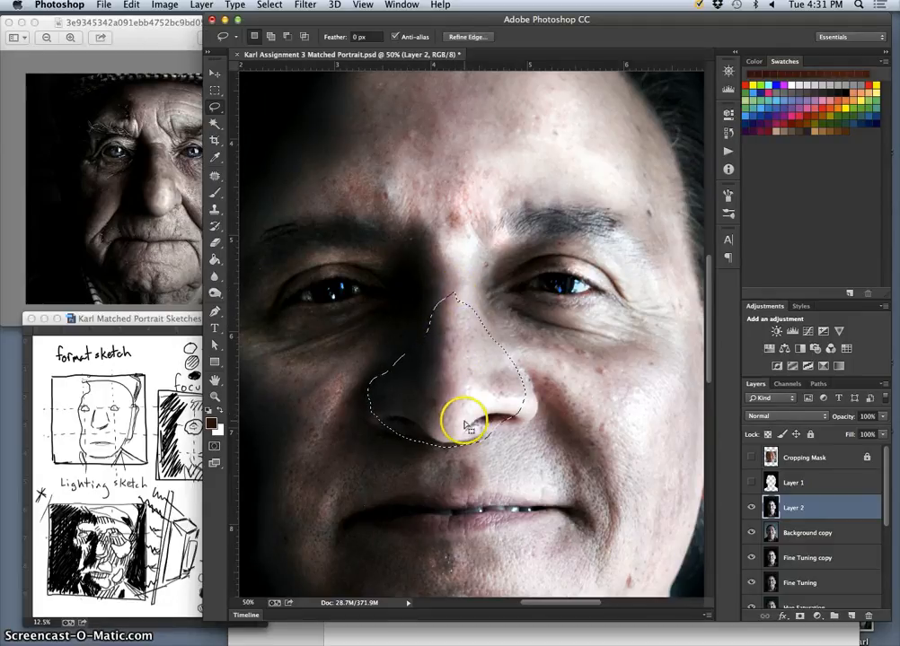
Apply a Gaussian Blur with a radius of 5.8 pixels to the selected nose.
{"action": "left_click", "coordinate": [305, 5]}
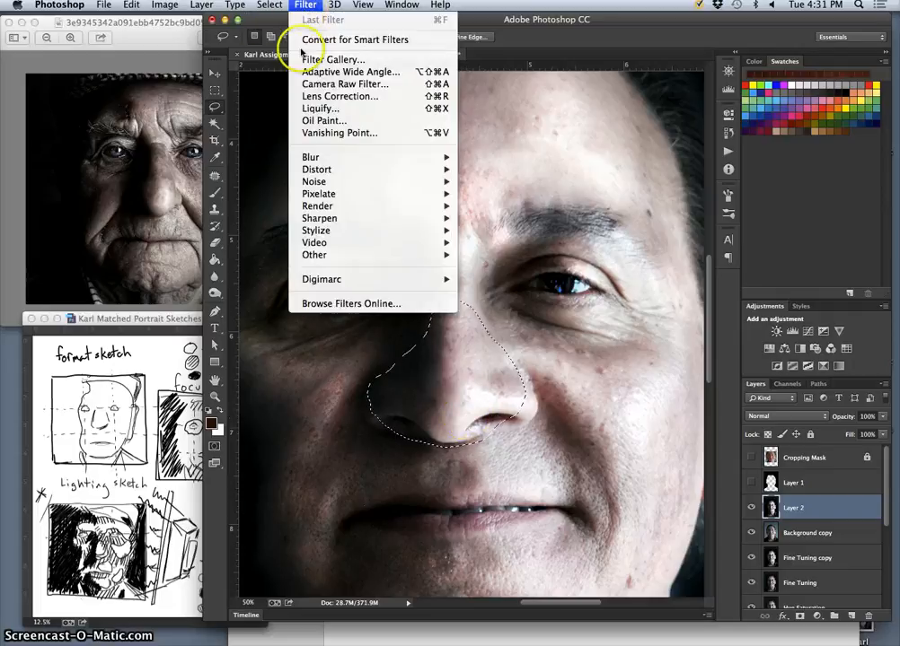
{"action": "mouse_move", "coordinate": [325, 156]}
{"action": "left_click", "coordinate": [504, 251]}
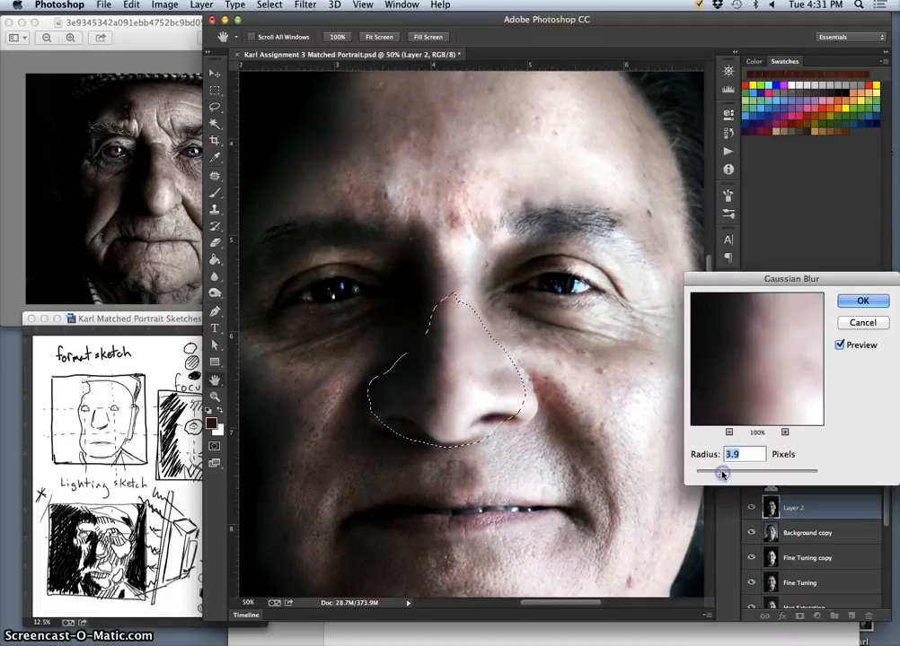
{"action": "left_click_drag", "start_coordinate": [722, 475], "coordinate": [728, 475]}
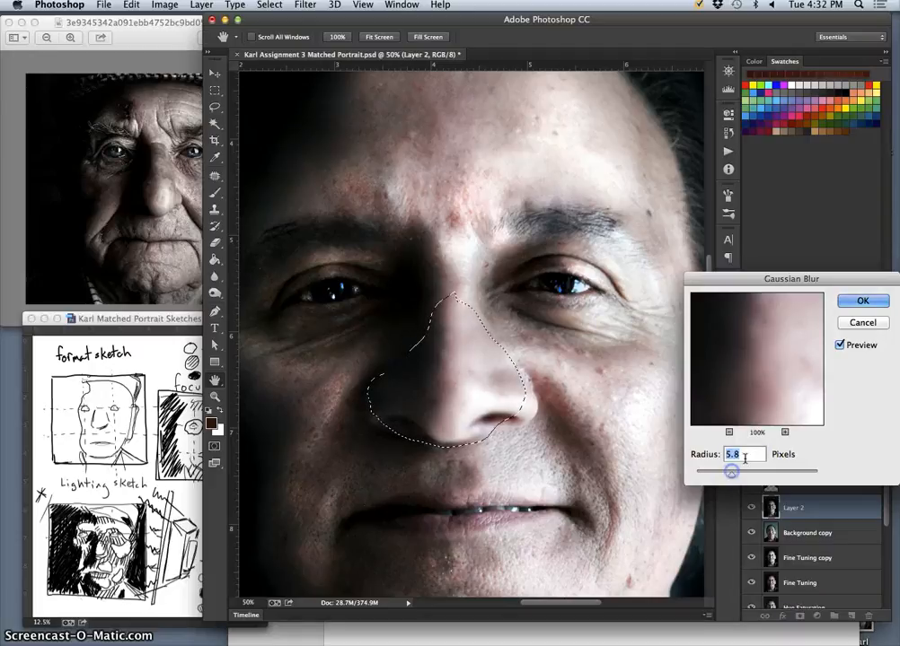
{"action": "left_click", "coordinate": [862, 301]}
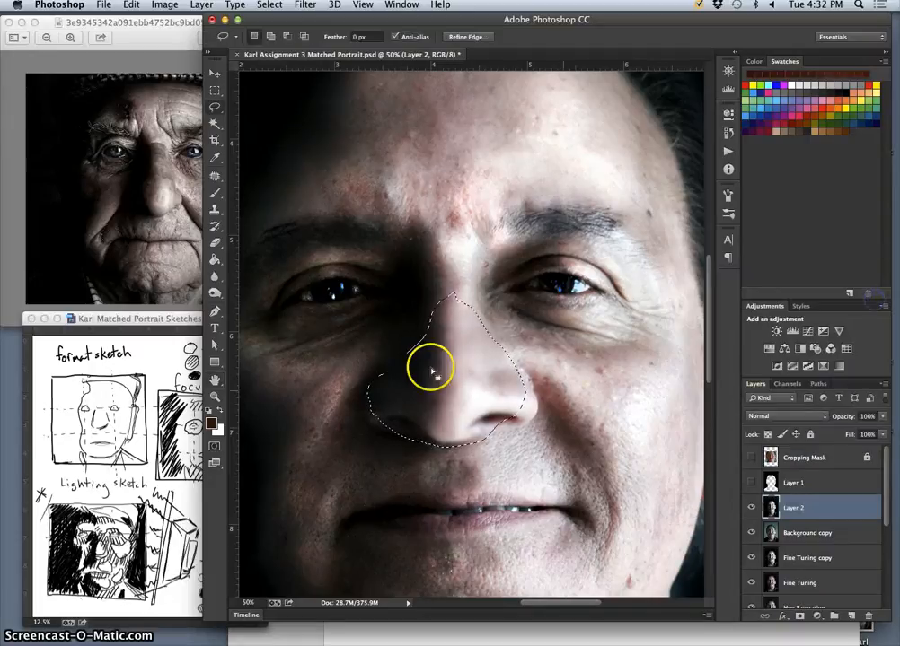
Deselect the nose and soften the blurred area's edges on Layer 2 with the Eraser at 55% opacity.
{"action": "left_click", "coordinate": [269, 122]}
{"action": "left_click", "coordinate": [217, 240]}
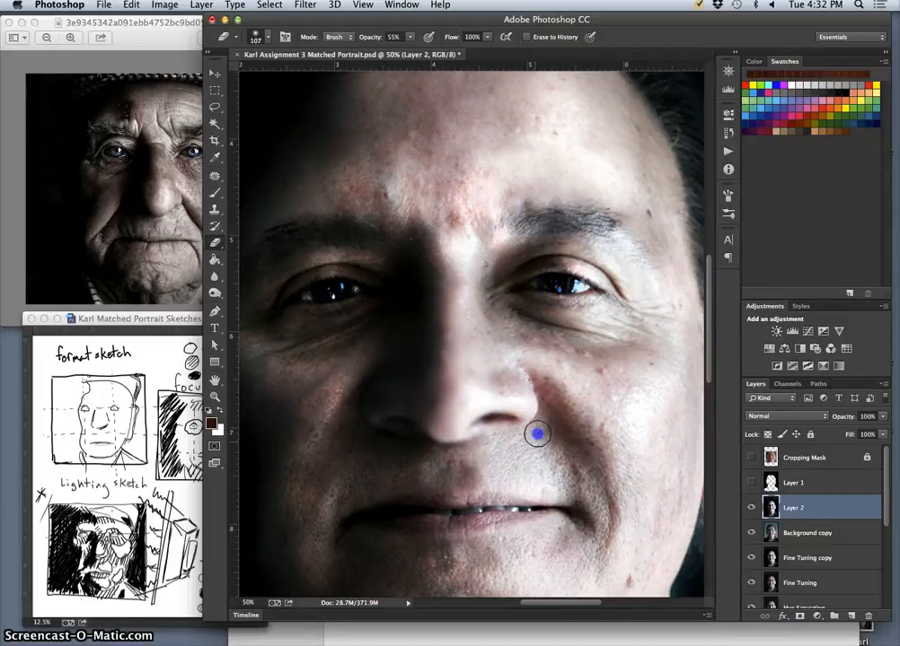
{"action": "left_click", "coordinate": [538, 381]}
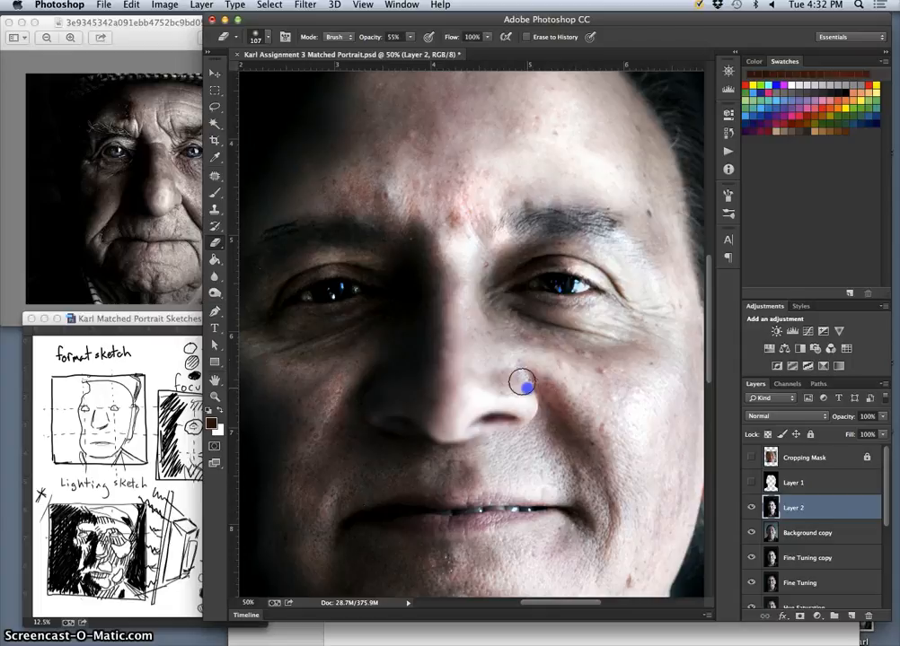
{"action": "left_click_drag", "start_coordinate": [527, 388], "coordinate": [517, 372]}
{"action": "left_click", "coordinate": [485, 401]}
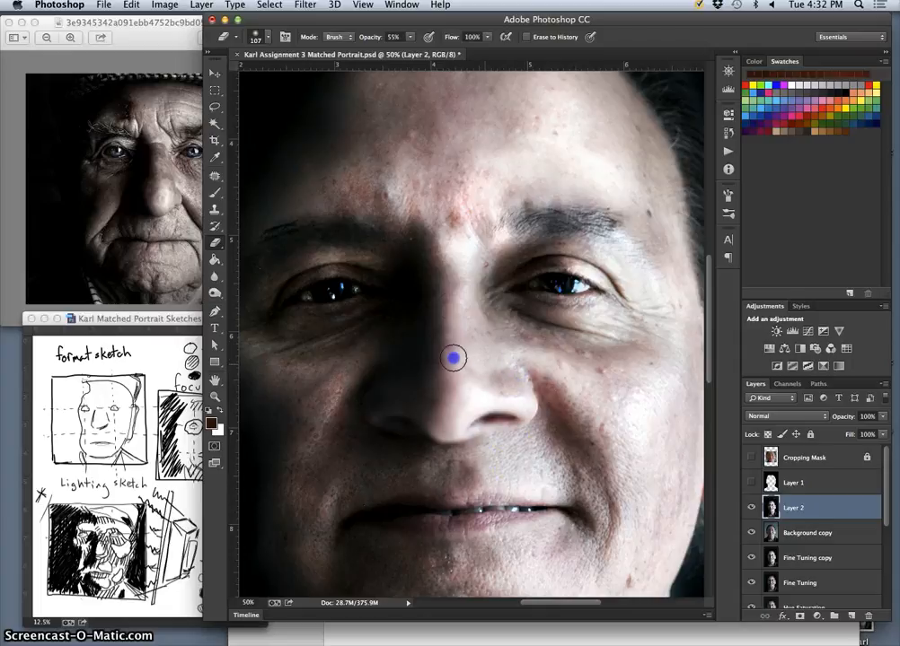
Set Layer 2's opacity to 93% and compare the face with the layer hidden and shown.
{"action": "left_click", "coordinate": [883, 417]}
{"action": "left_click_drag", "start_coordinate": [885, 429], "coordinate": [883, 429]}
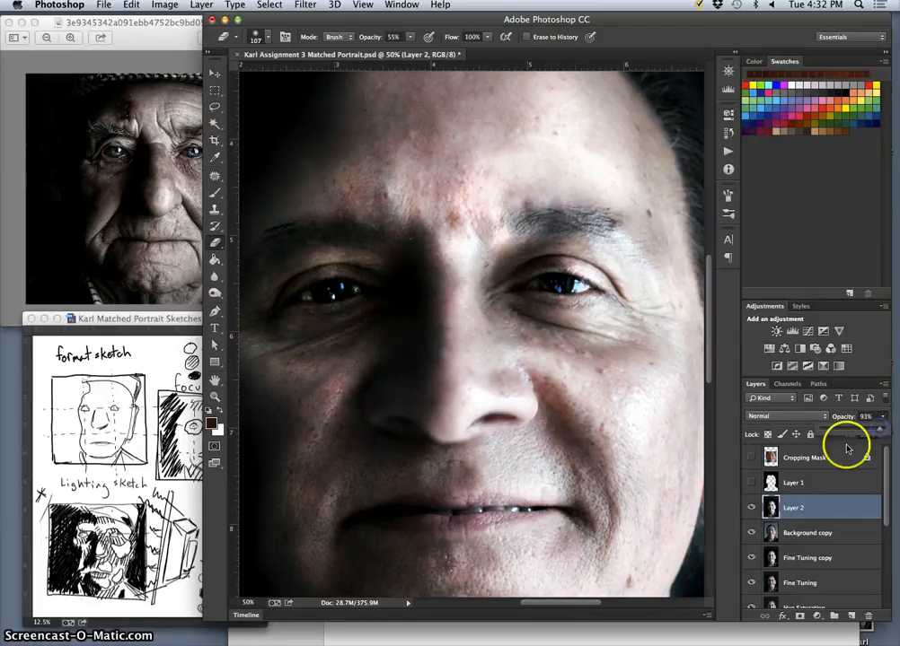
{"action": "left_click", "coordinate": [752, 509]}
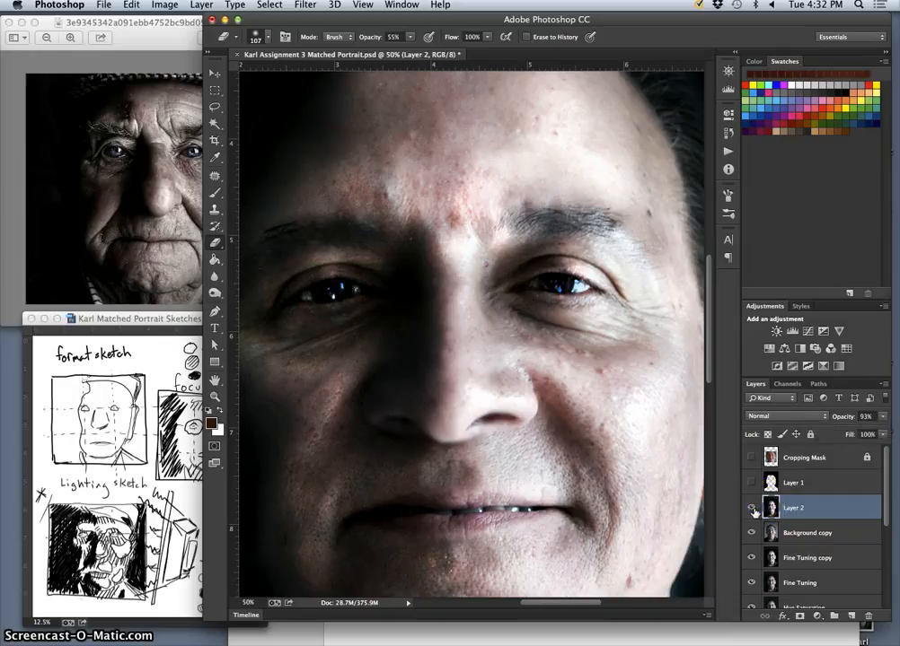
{"action": "left_click", "coordinate": [754, 510]}
{"action": "left_click", "coordinate": [753, 510]}
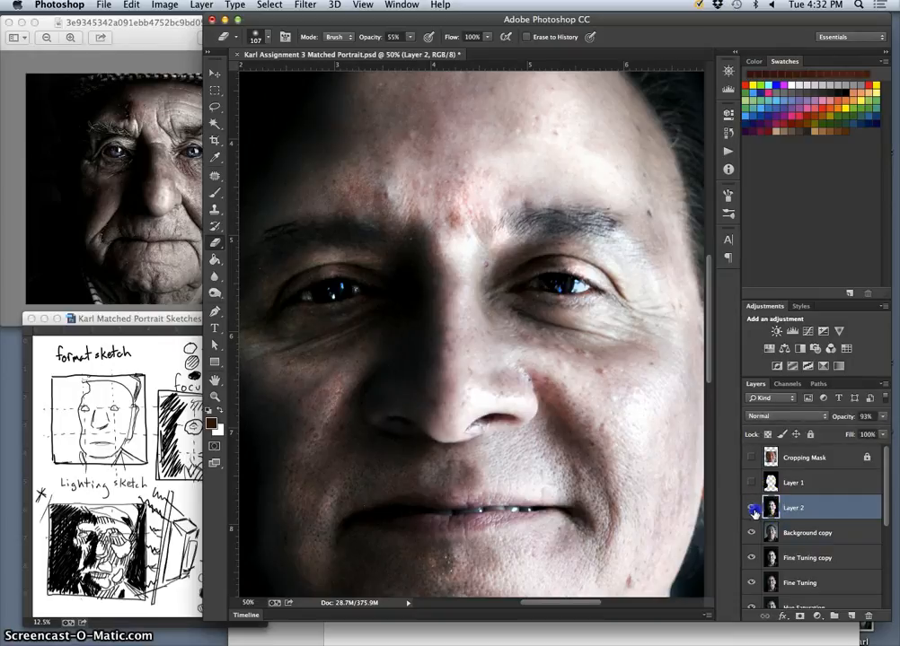
{"action": "key", "text": "super+minus"}
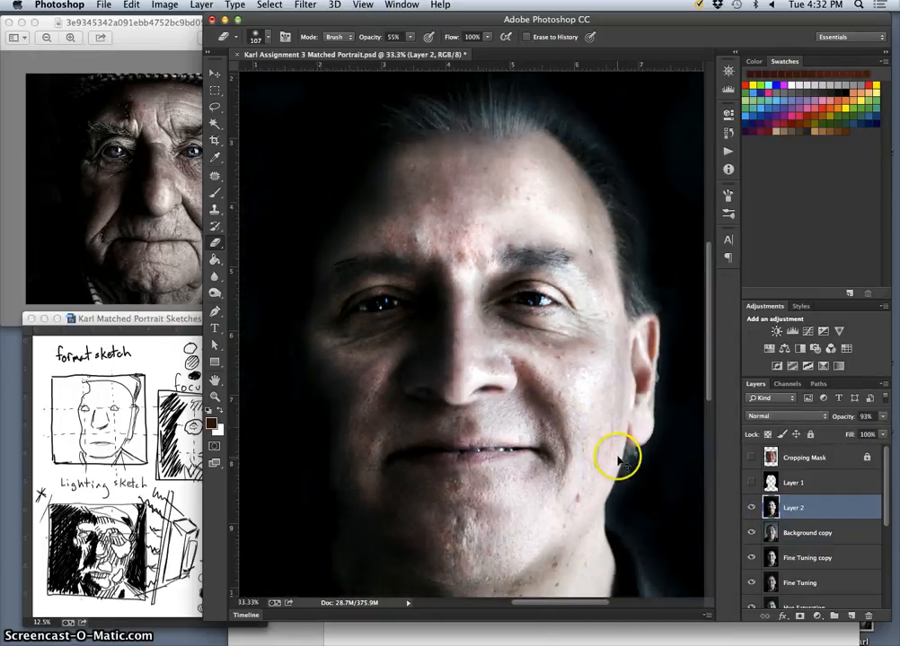
{"action": "key", "text": "super+minus"}
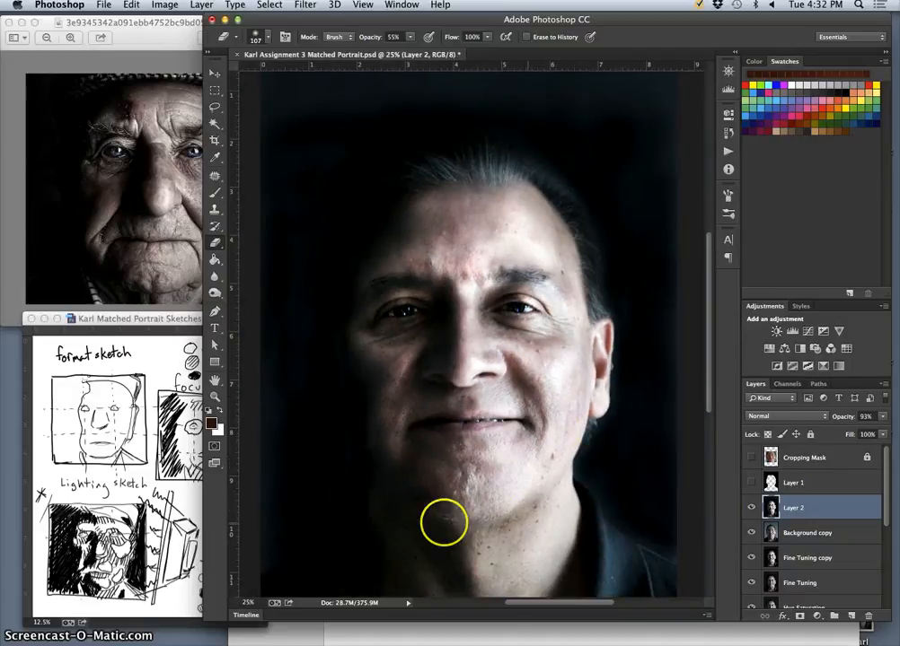
Switch to the reference photo in Preview and examine its color levels and facial detail.
{"action": "left_click", "coordinate": [177, 19]}
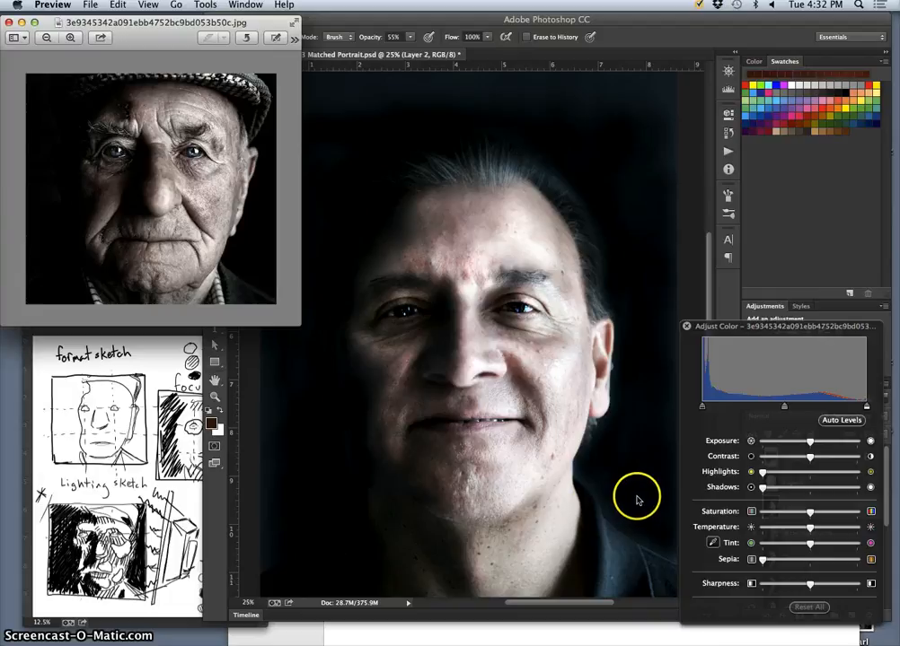
{"action": "left_click", "coordinate": [687, 326]}
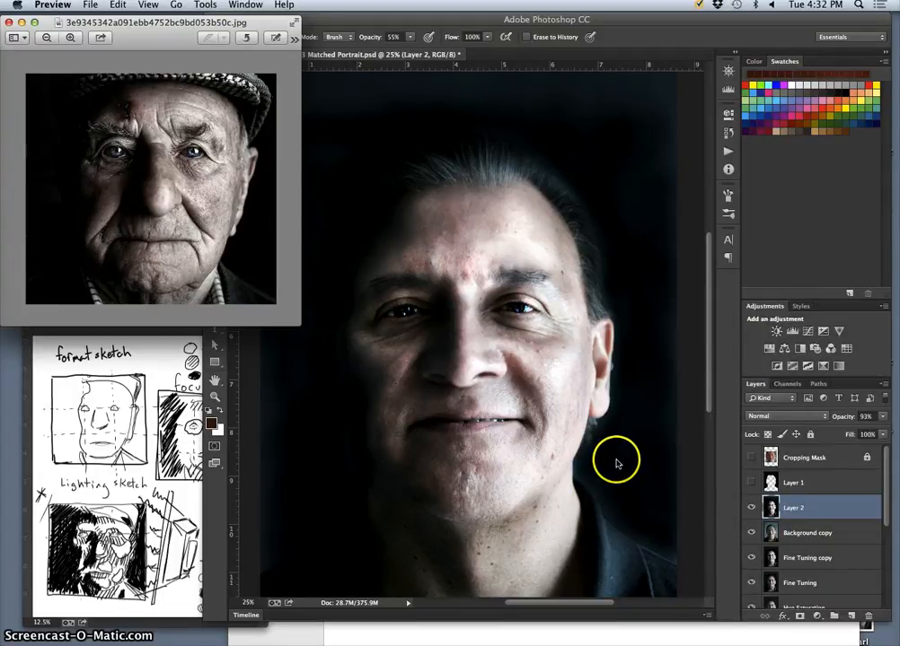
{"action": "key", "text": "super+plus"}
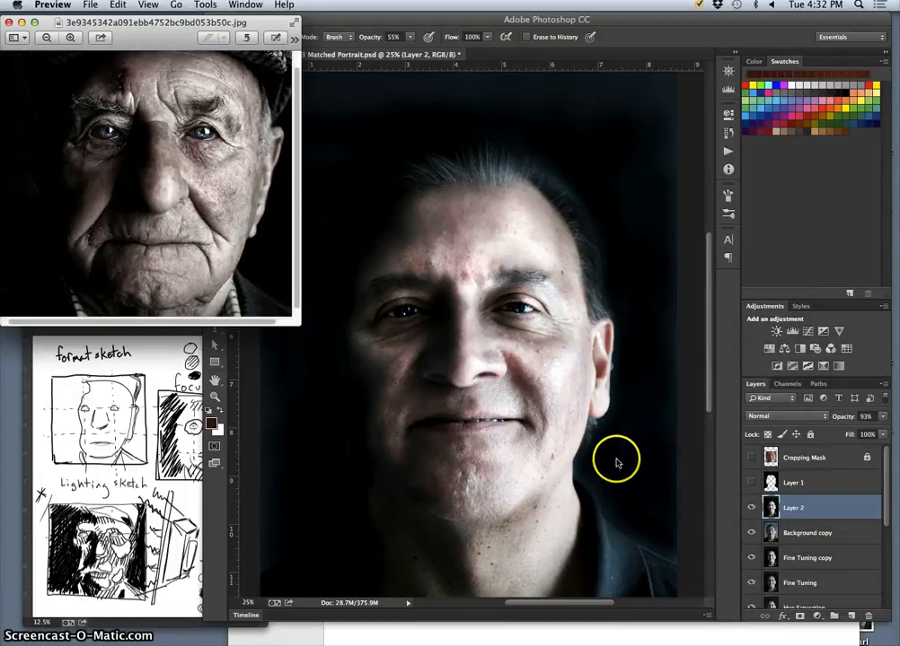
{"action": "key", "text": "super+minus"}
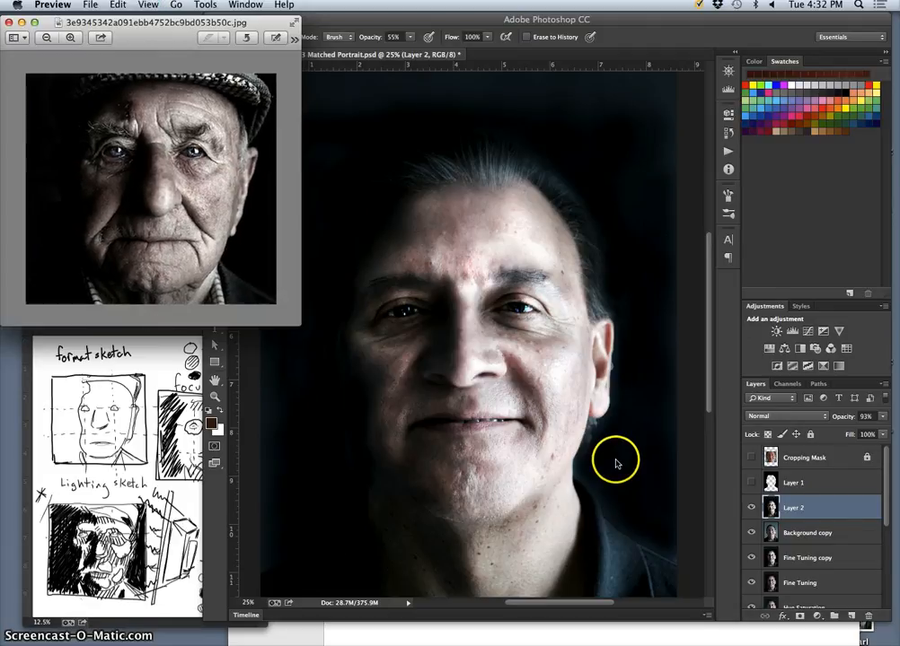
Return to Photoshop and add a new layer above Layer 2 with the Lighten blend mode.
{"action": "left_click", "coordinate": [804, 513]}
{"action": "key", "text": "super+plus"}
{"action": "key", "text": "super+plus"}
{"action": "key", "text": "super+plus"}
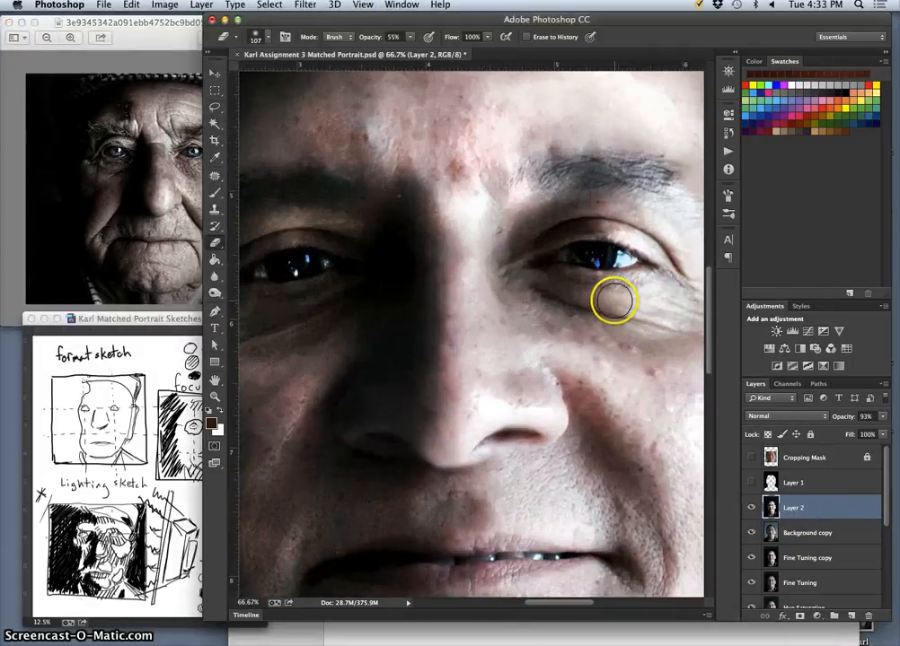
{"action": "left_click", "coordinate": [849, 616]}
{"action": "left_click", "coordinate": [777, 416]}
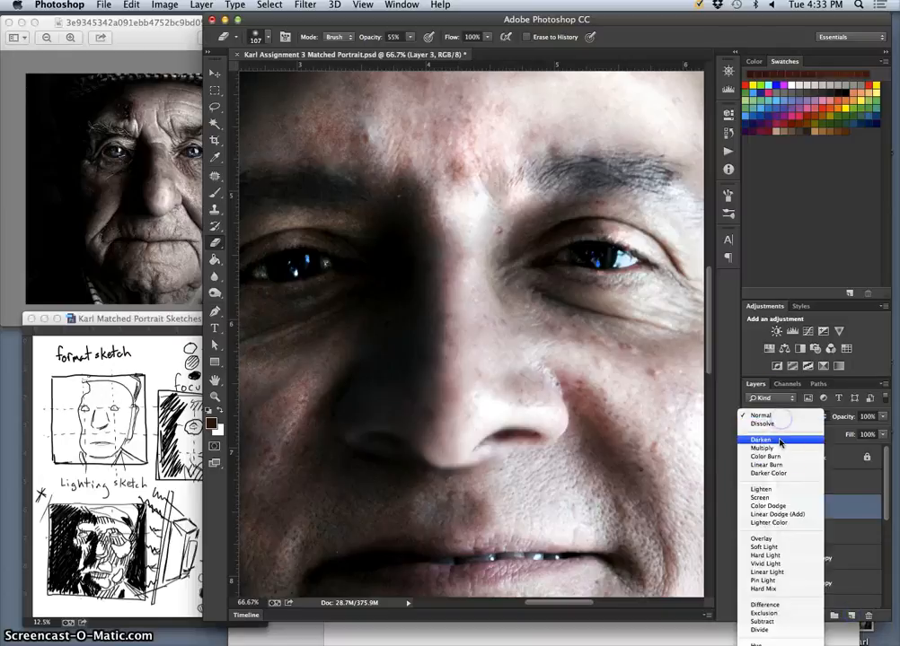
{"action": "left_click", "coordinate": [771, 490]}
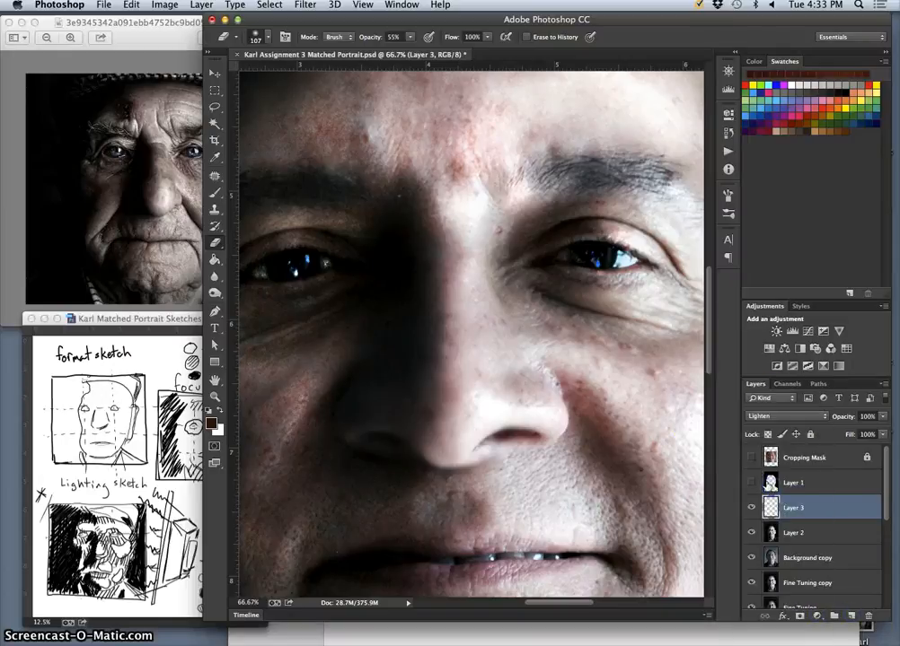
Paint both irises on Layer 3 with a 14 px brush in the blue sampled from the eye's highlight.
{"action": "left_click", "coordinate": [214, 196]}
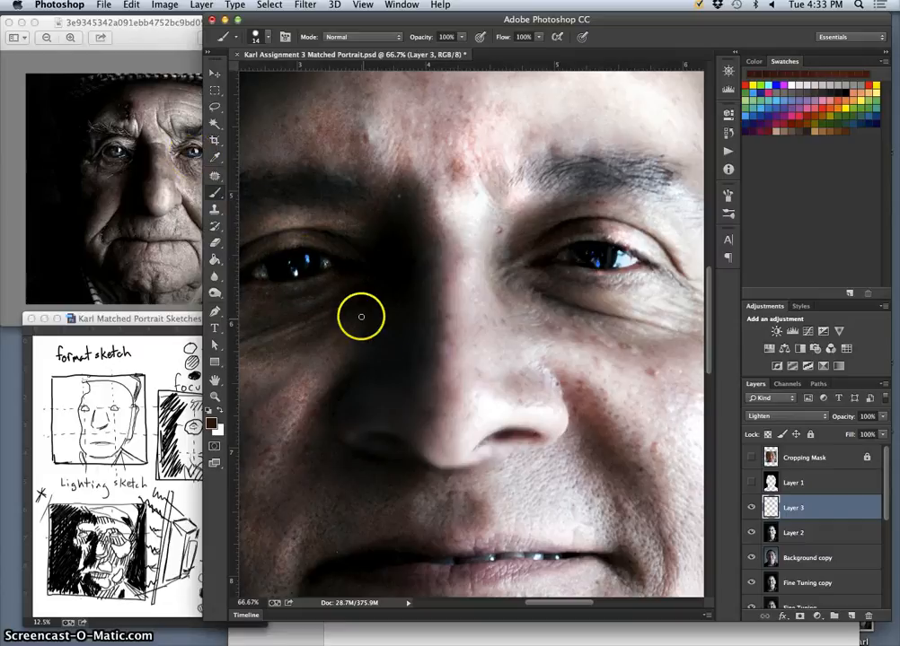
{"action": "left_click", "coordinate": [308, 252], "text": "alt"}
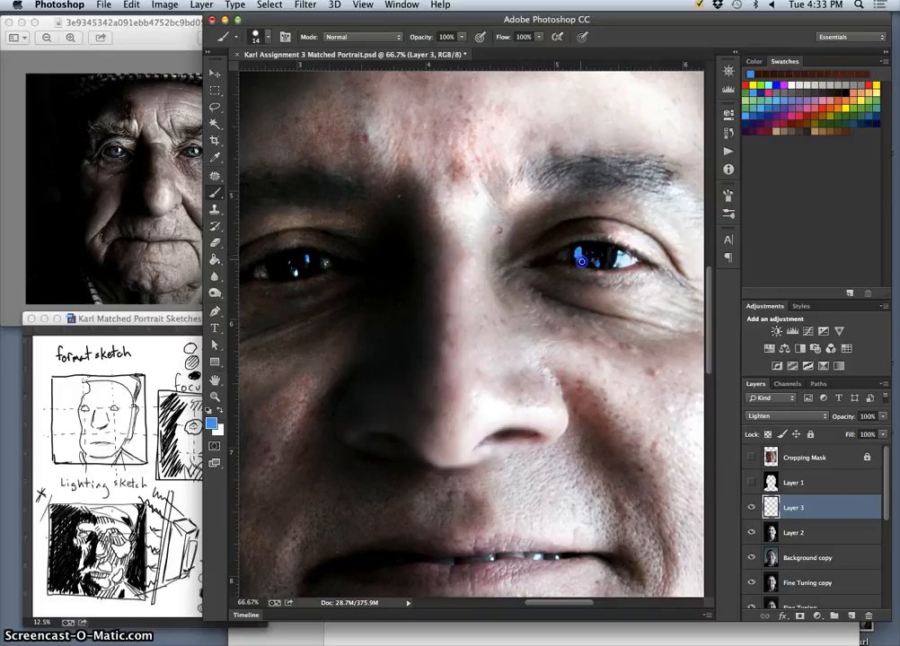
{"action": "left_click_drag", "start_coordinate": [589, 261], "coordinate": [604, 256]}
{"action": "left_click_drag", "start_coordinate": [297, 265], "coordinate": [278, 267]}
{"action": "left_click_drag", "start_coordinate": [307, 259], "coordinate": [308, 269]}
Try the Saturation, Color and Luminosity blend modes on Layer 3.
{"action": "left_click", "coordinate": [773, 417]}
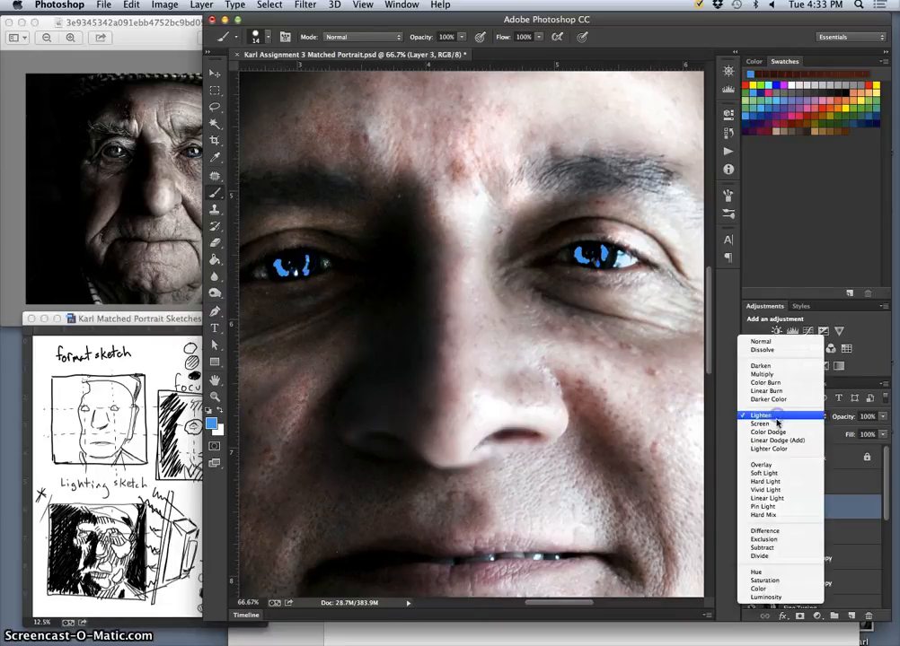
{"action": "left_click", "coordinate": [767, 581]}
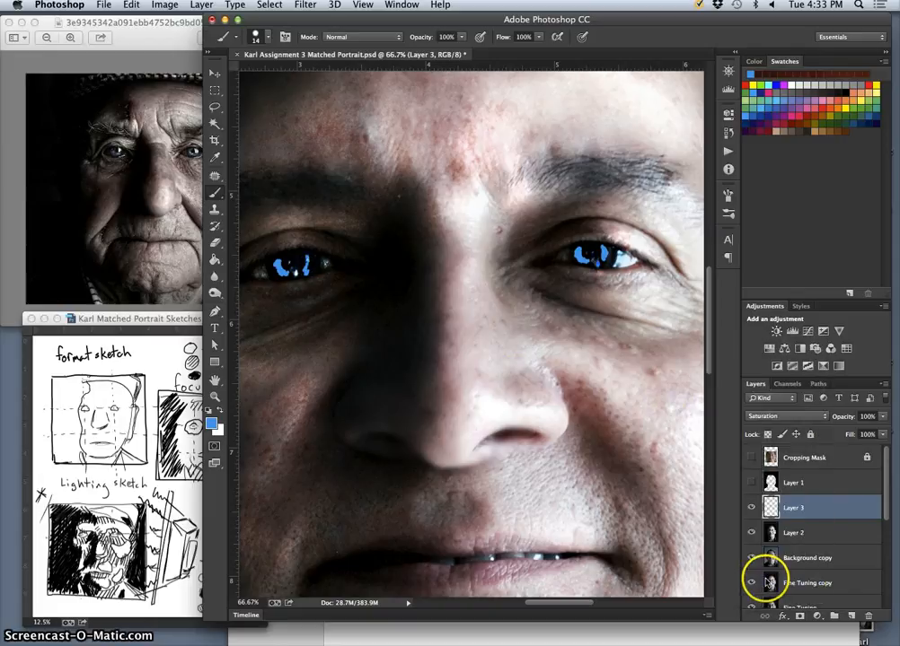
{"action": "left_click", "coordinate": [770, 416]}
{"action": "left_click", "coordinate": [770, 424]}
{"action": "left_click", "coordinate": [776, 419]}
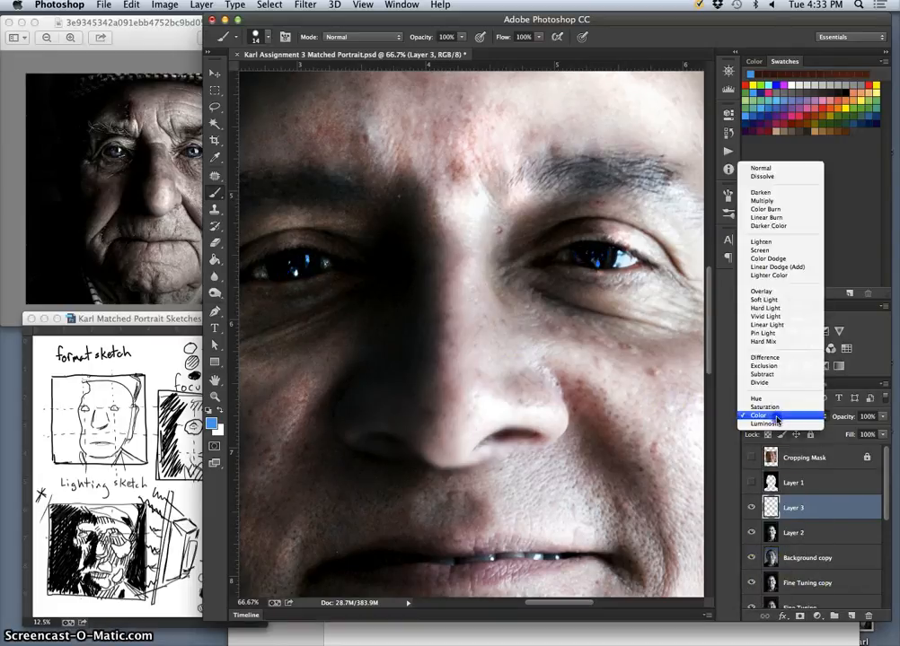
{"action": "left_click", "coordinate": [771, 424]}
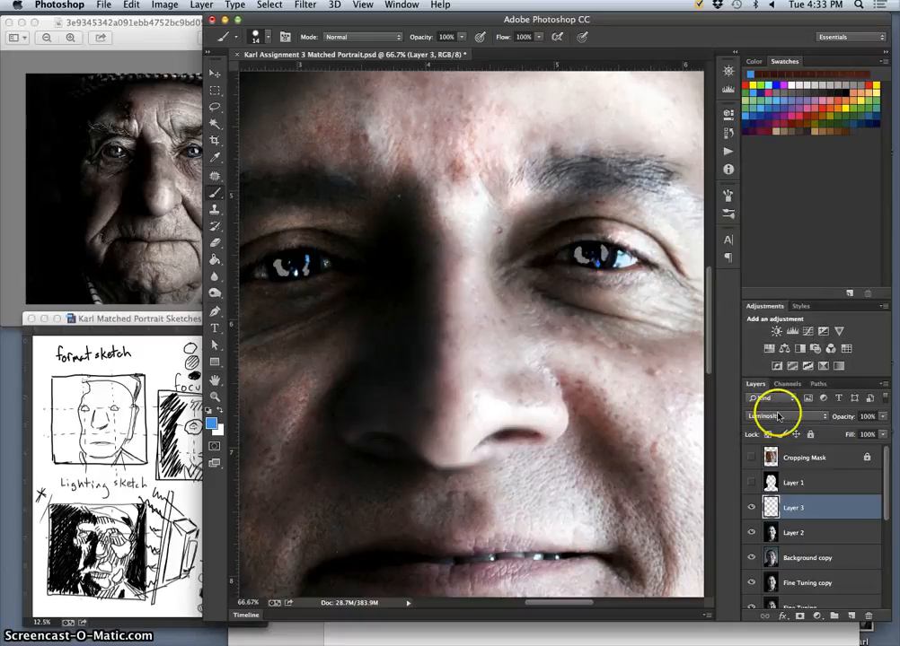
Try the Soft Light blend mode on Layer 3 and compare the eyes with the layer hidden and shown.
{"action": "left_click", "coordinate": [777, 416]}
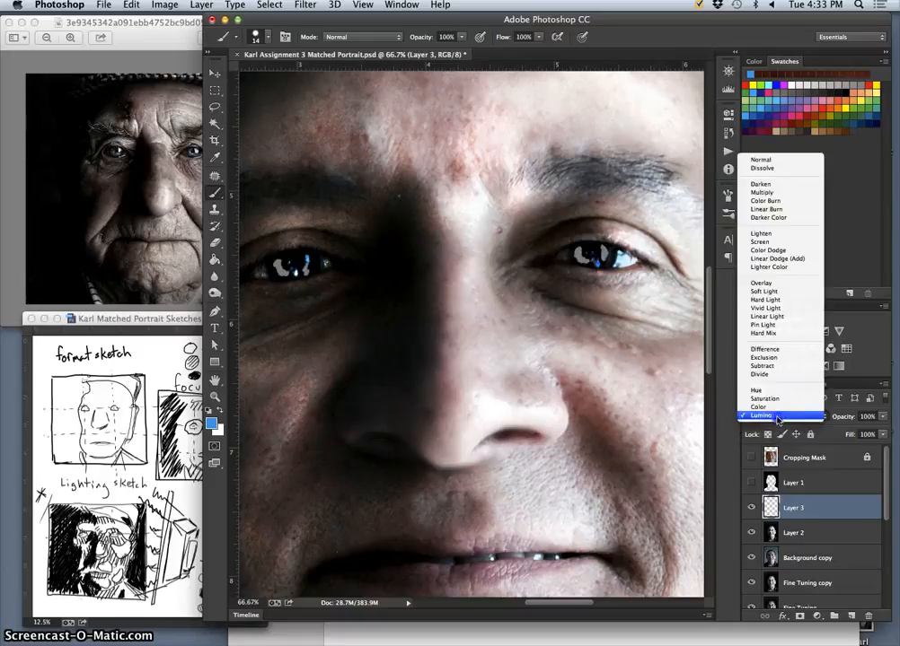
{"action": "left_click", "coordinate": [766, 291]}
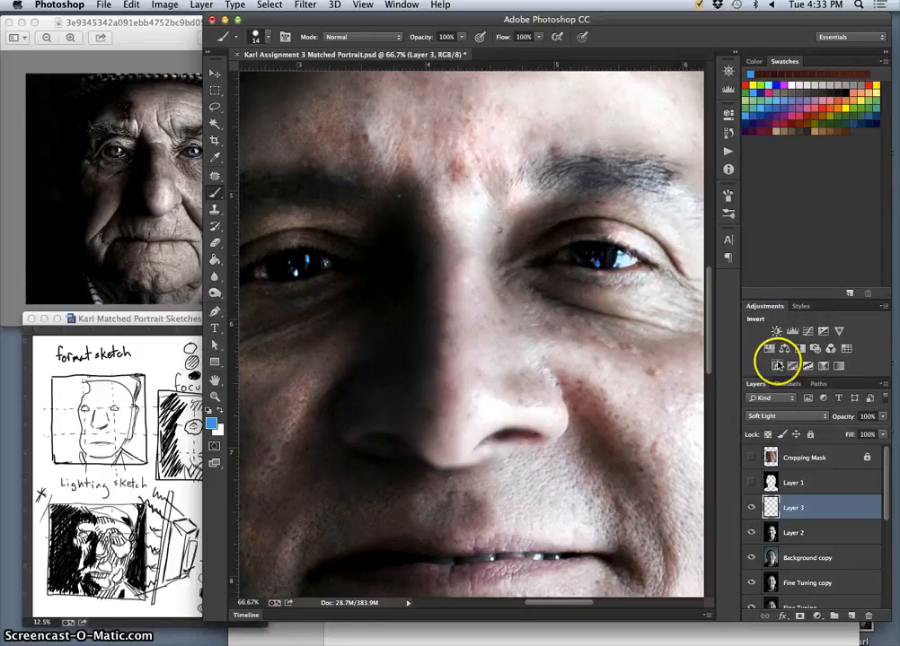
{"action": "left_click", "coordinate": [752, 509]}
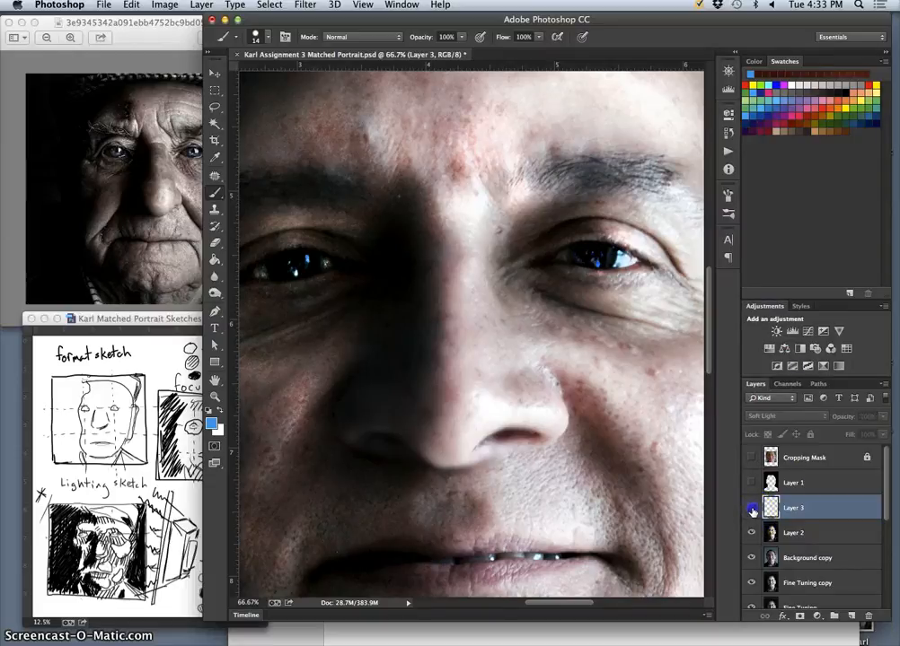
{"action": "left_click", "coordinate": [752, 509]}
{"action": "left_click", "coordinate": [752, 509]}
{"action": "left_click", "coordinate": [753, 508]}
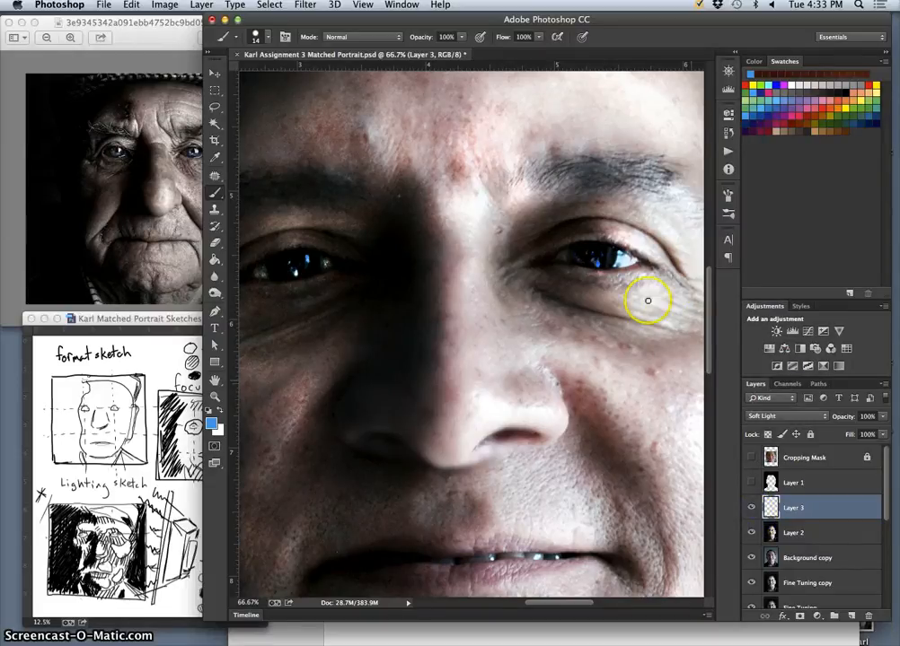
Try the Normal and Multiply blend modes on Layer 3's painted irises.
{"action": "left_click", "coordinate": [787, 416]}
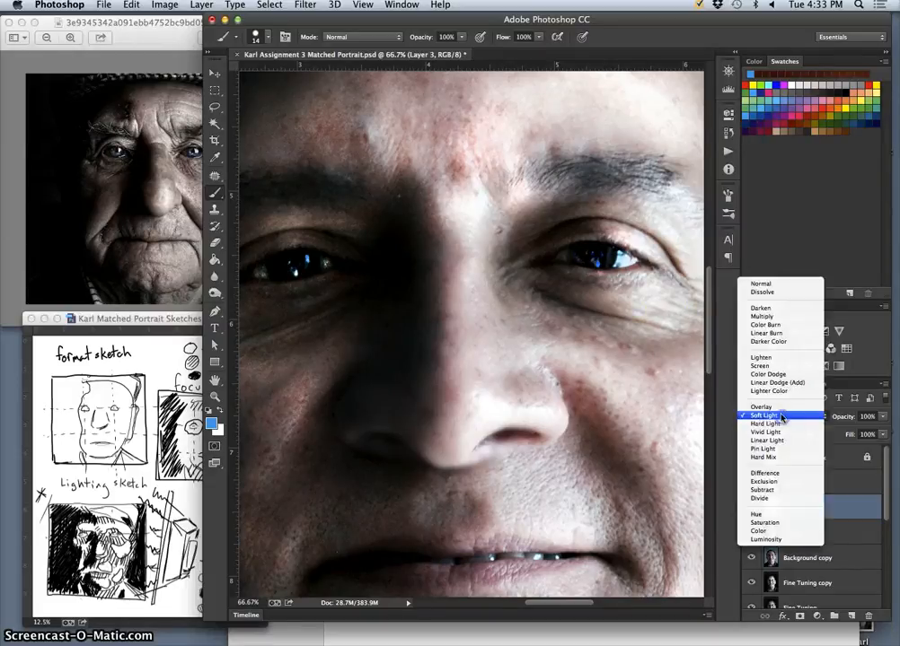
{"action": "left_click", "coordinate": [770, 286]}
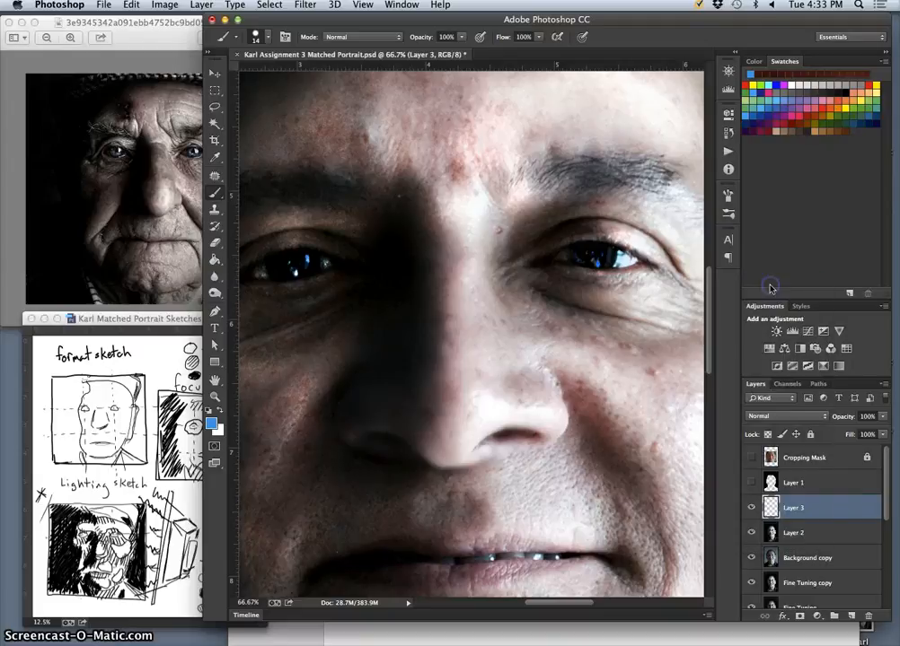
{"action": "left_click", "coordinate": [770, 414]}
{"action": "left_click", "coordinate": [765, 438]}
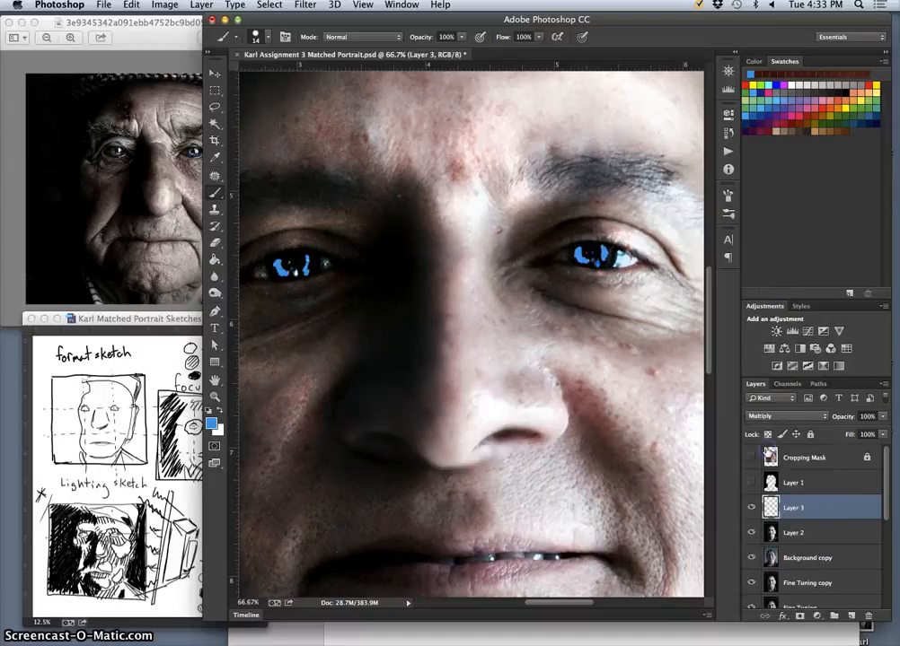
Set Layer 3 to Normal blending at 48% opacity and reapply the last-used Gaussian Blur to the painted irises.
{"action": "left_click", "coordinate": [769, 415]}
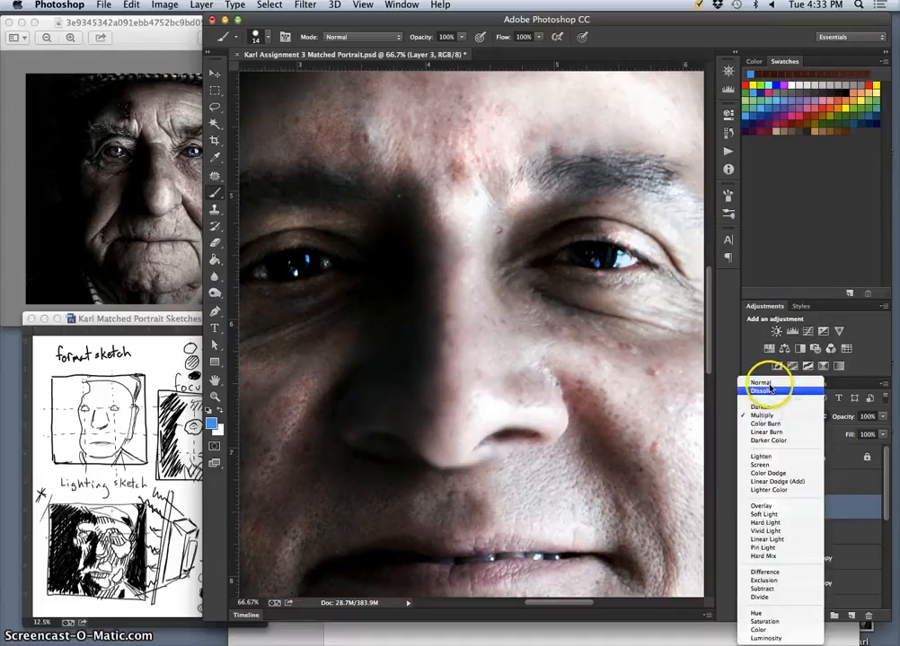
{"action": "left_click", "coordinate": [769, 383]}
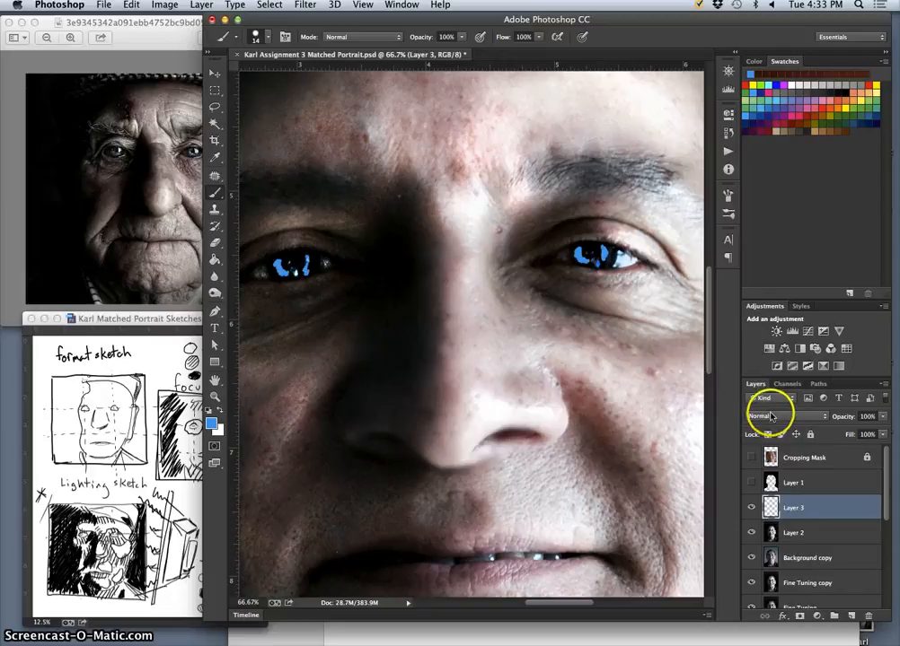
{"action": "left_click", "coordinate": [883, 416]}
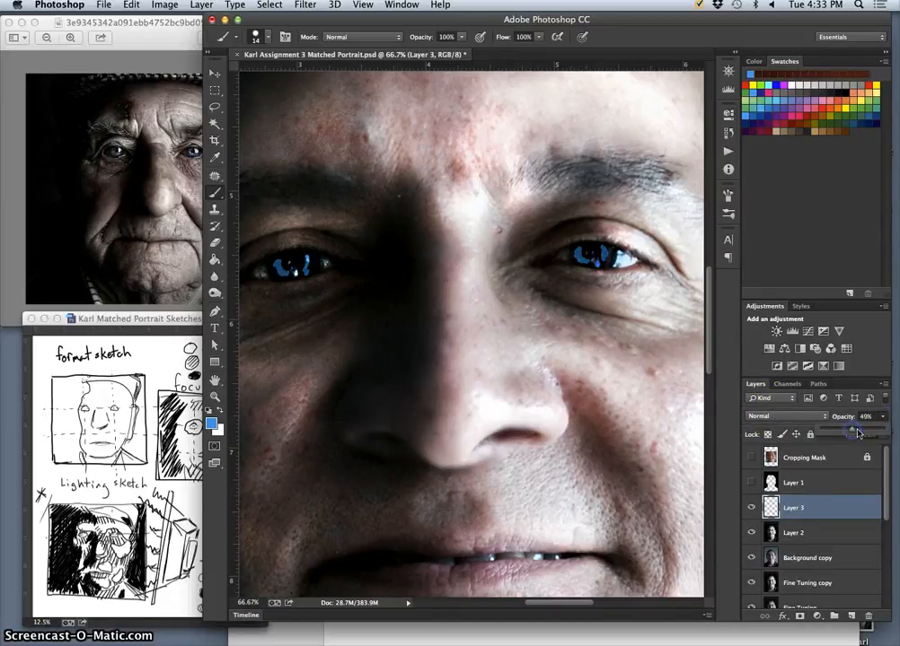
{"action": "left_click_drag", "start_coordinate": [853, 435], "coordinate": [847, 435]}
{"action": "left_click", "coordinate": [306, 5]}
{"action": "left_click", "coordinate": [312, 21]}
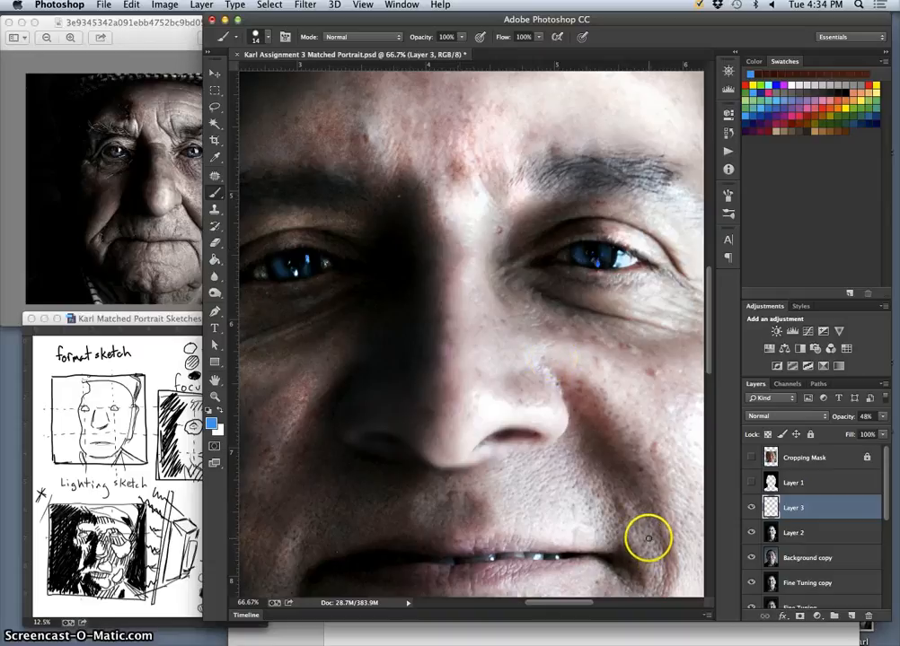
Compare the eyes across the whole portrait with Layer 3 hidden and shown, leaving the layer visible.
{"action": "key", "text": "super+minus"}
{"action": "key", "text": "super+minus"}
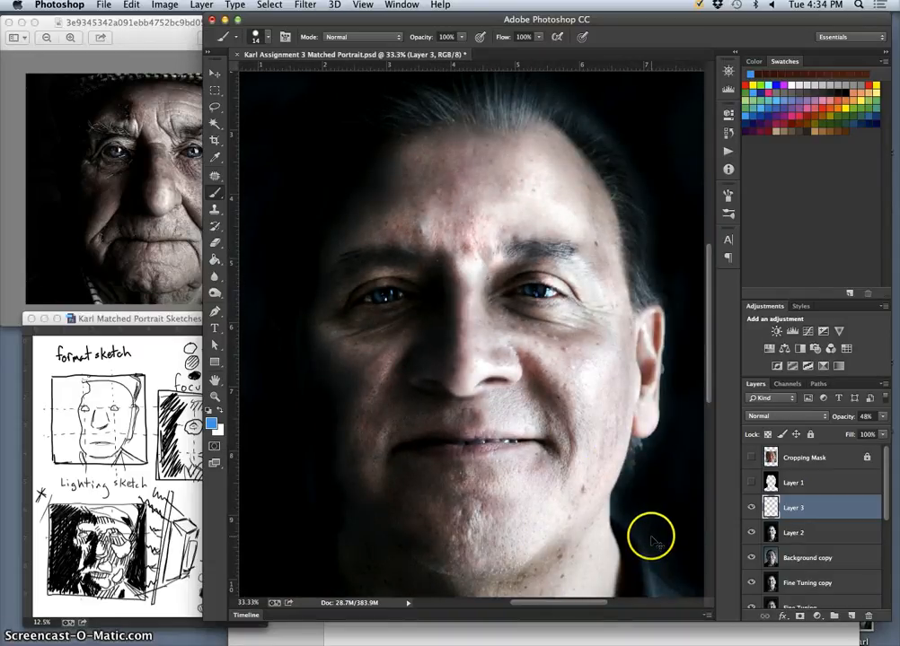
{"action": "key", "text": "super+plus"}
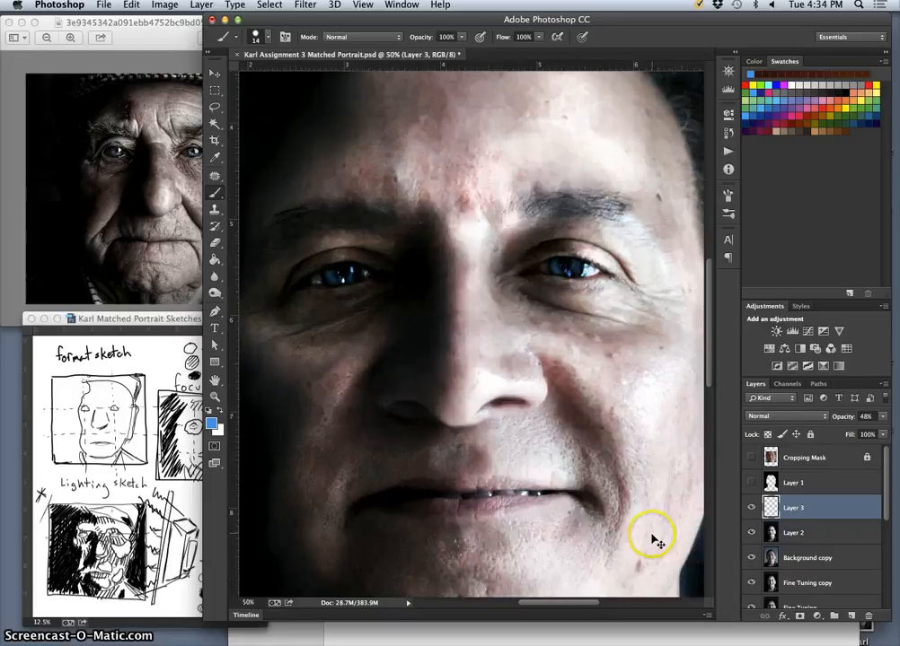
{"action": "key", "text": "super+minus"}
{"action": "left_click", "coordinate": [750, 510]}
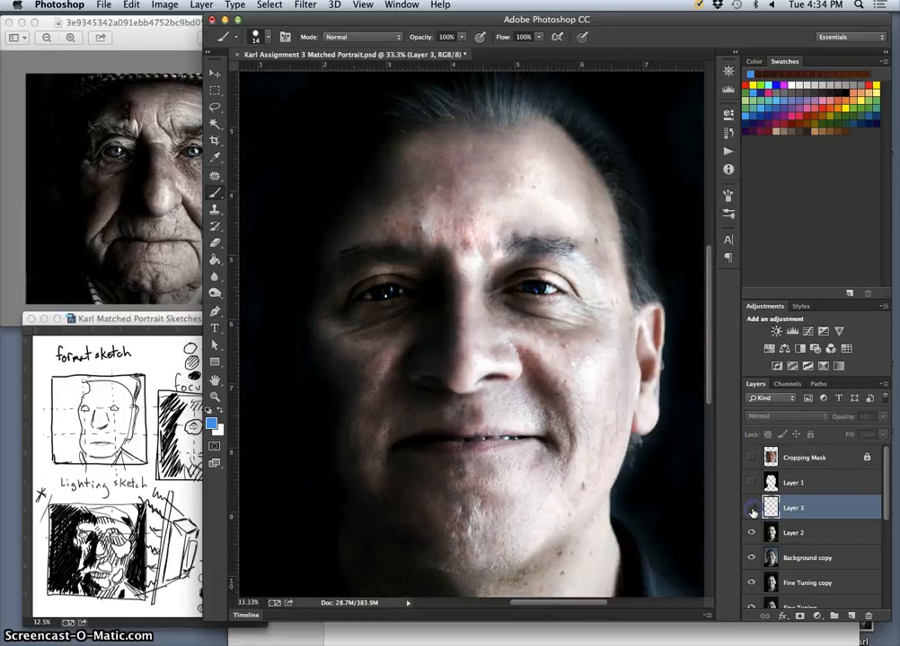
{"action": "left_click", "coordinate": [751, 509]}
{"action": "left_click", "coordinate": [752, 510]}
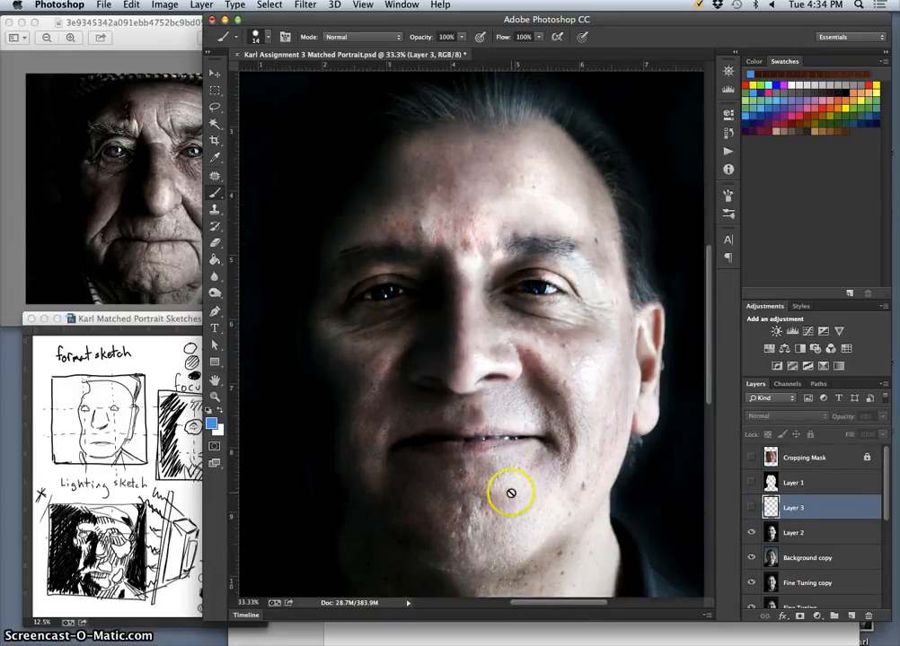
{"action": "left_click", "coordinate": [752, 508]}
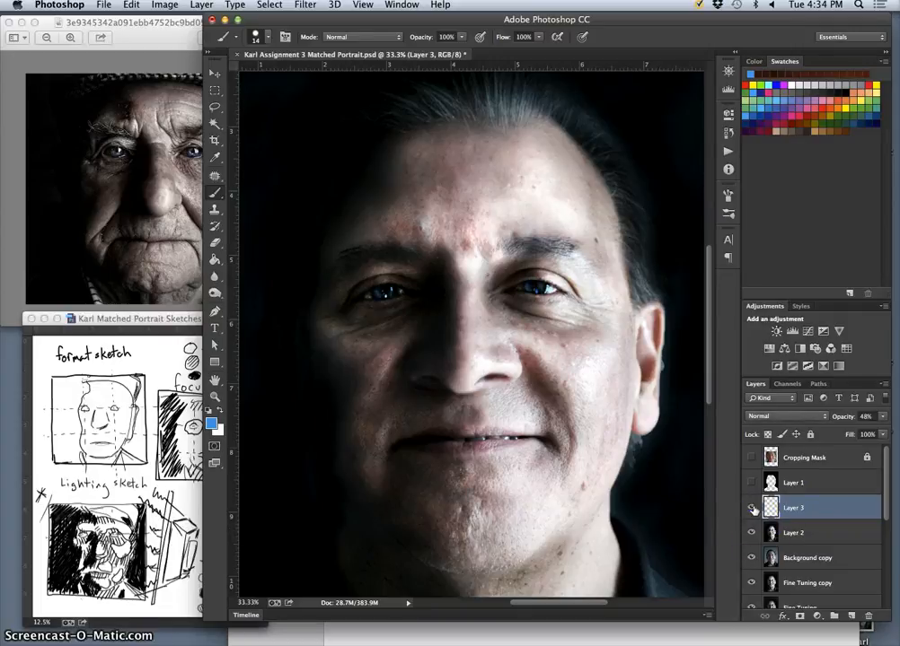
{"action": "left_click", "coordinate": [753, 508]}
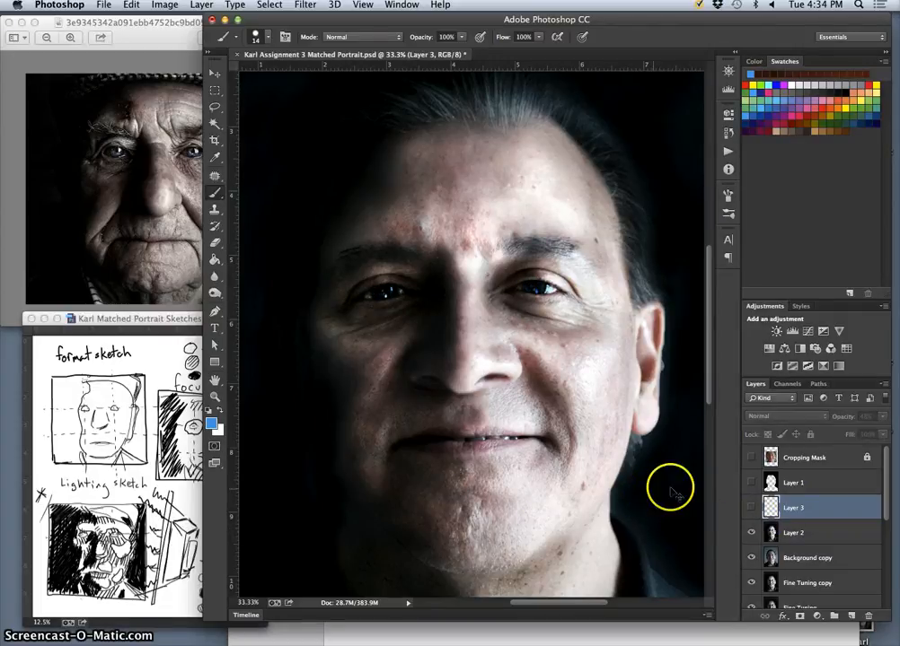
{"action": "left_click", "coordinate": [753, 508]}
Recolor Layer 3's painted irises with Hue/Saturation, using hue -155, saturation +17 and lightness -41.
{"action": "double_click", "coordinate": [822, 509]}
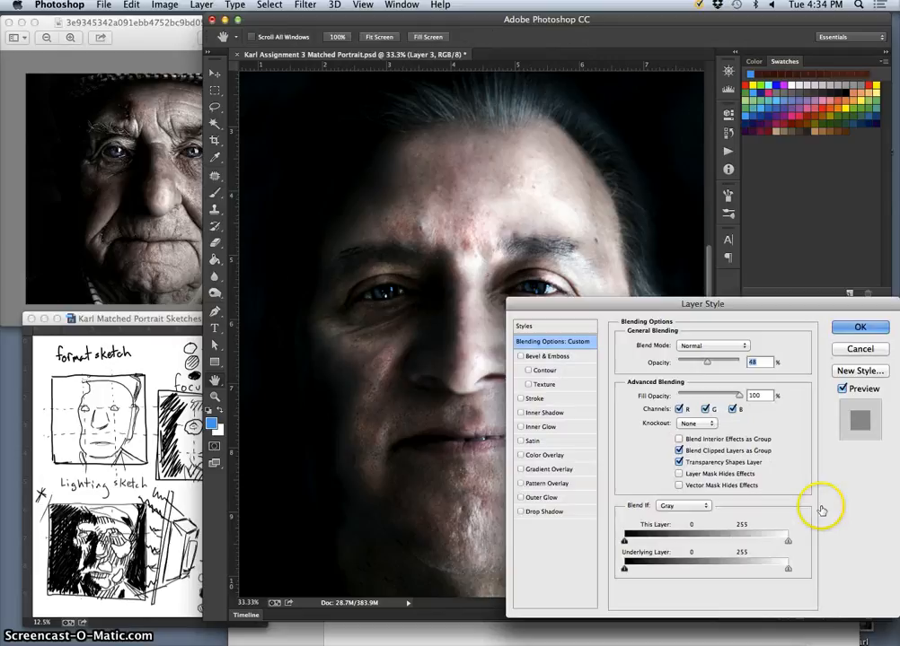
{"action": "left_click", "coordinate": [859, 349]}
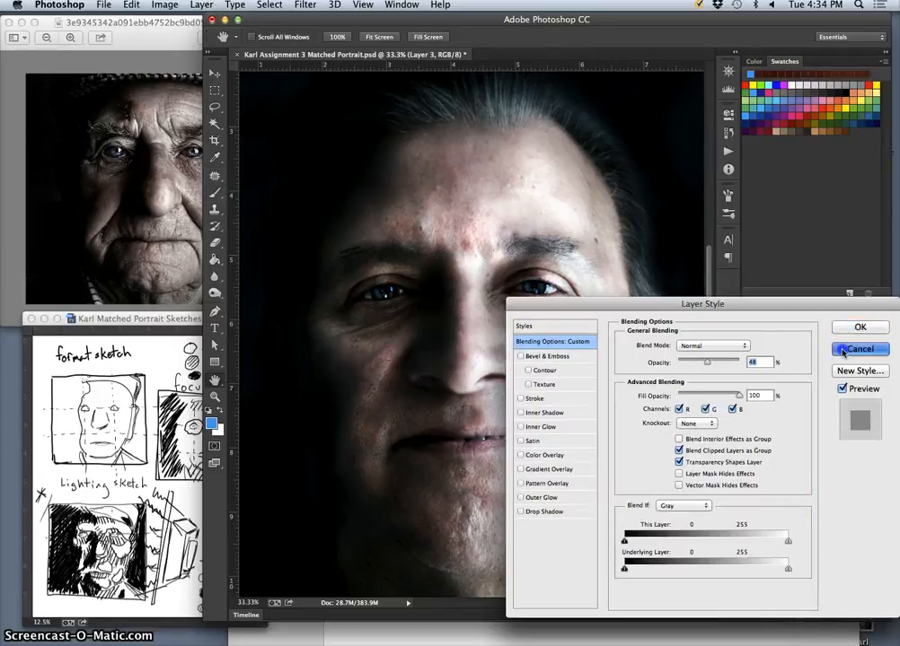
{"action": "left_click", "coordinate": [174, 7]}
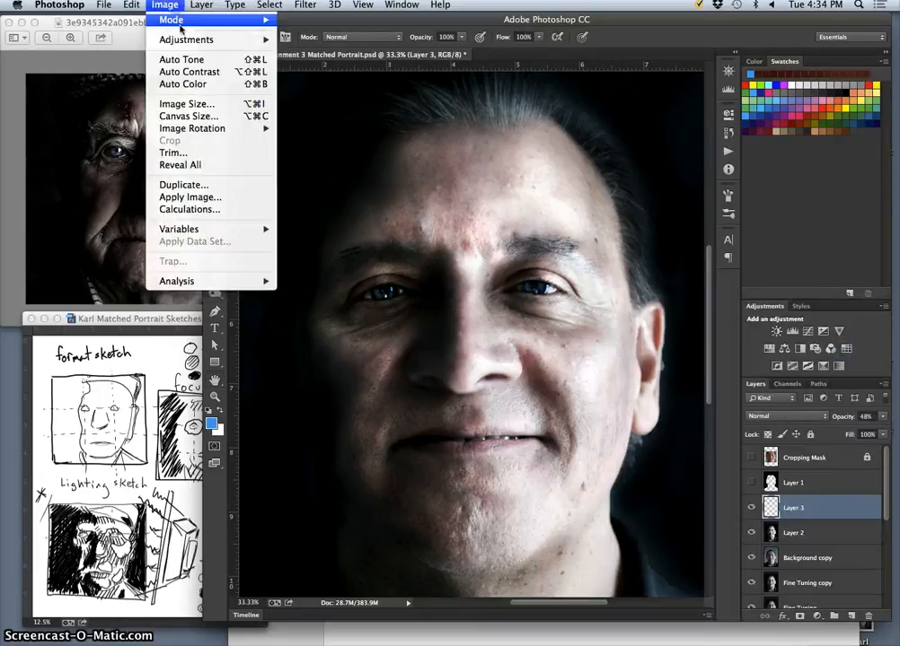
{"action": "mouse_move", "coordinate": [226, 40]}
{"action": "left_click", "coordinate": [316, 109]}
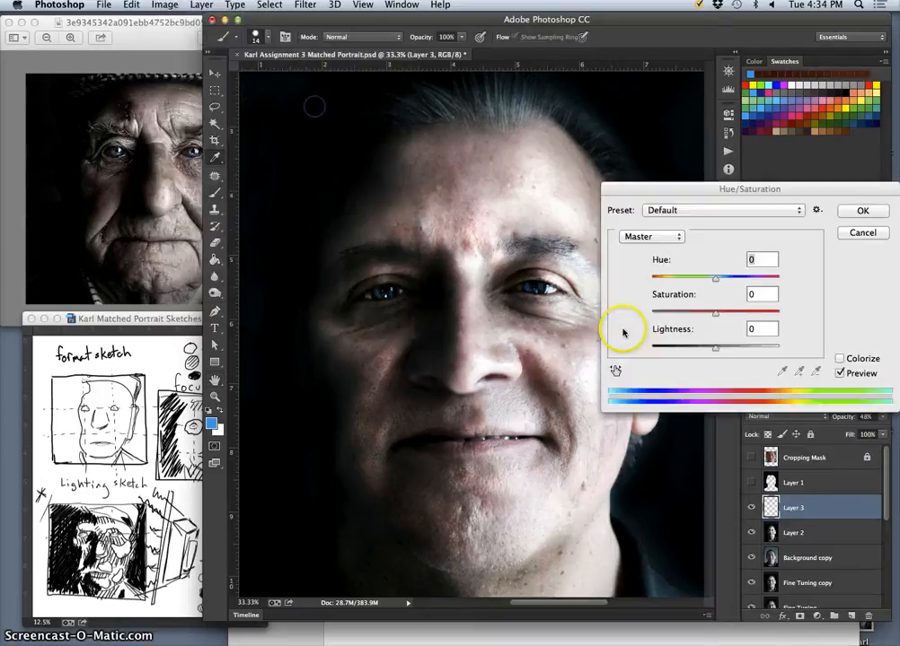
{"action": "left_click_drag", "start_coordinate": [716, 276], "coordinate": [655, 280]}
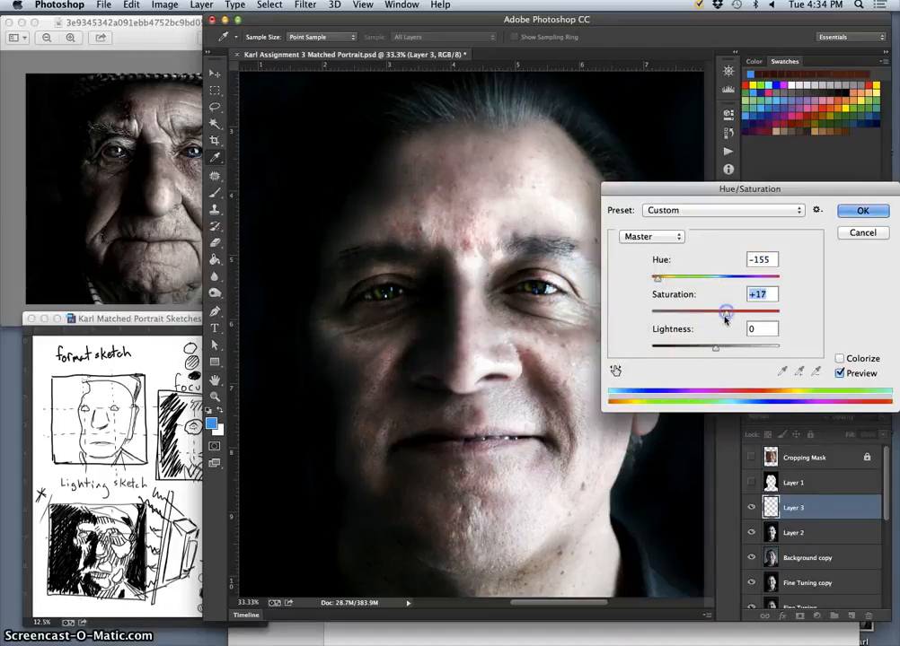
{"action": "left_click_drag", "start_coordinate": [715, 348], "coordinate": [686, 351]}
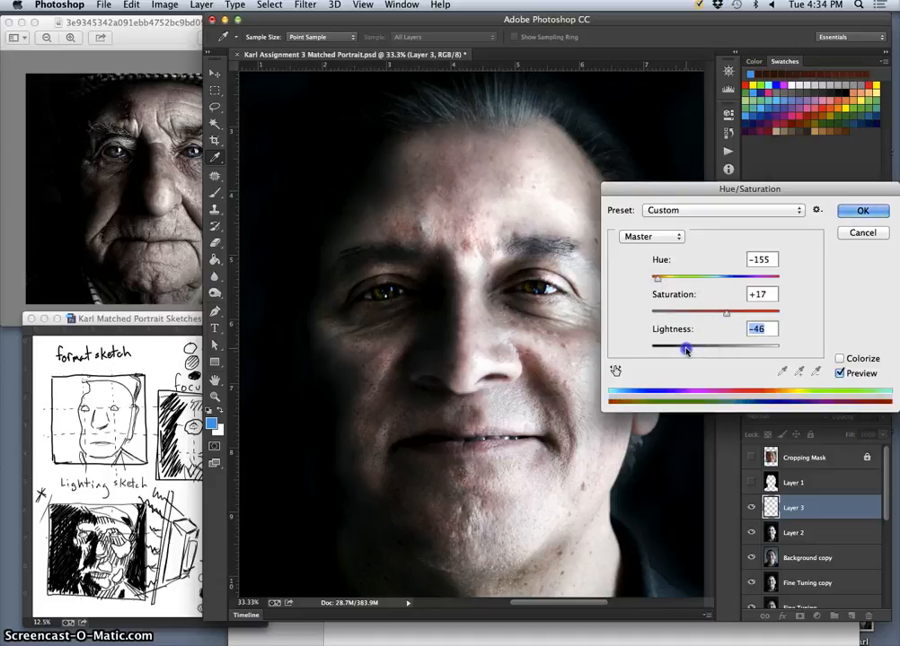
{"action": "left_click", "coordinate": [856, 211]}
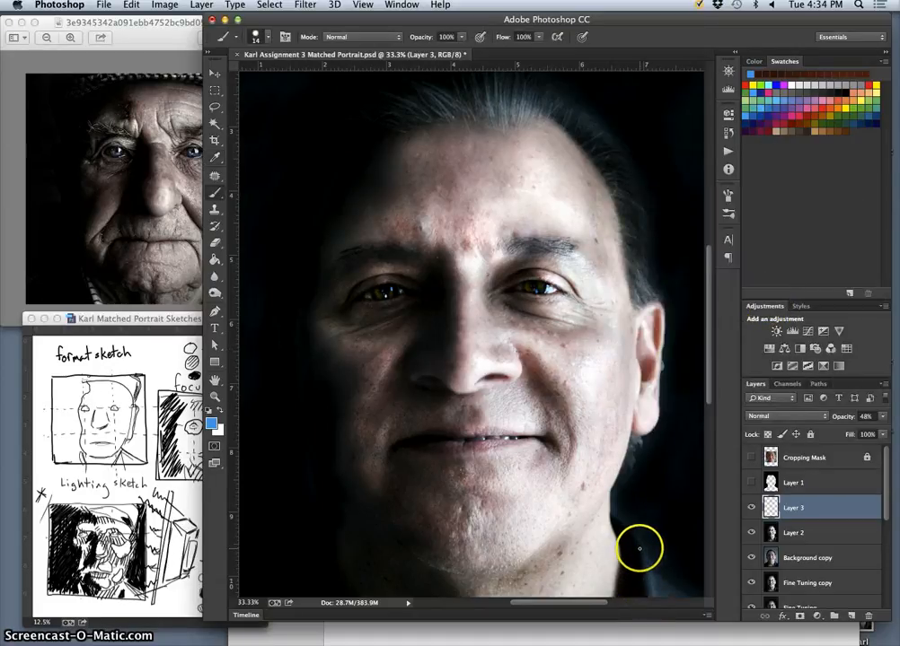
Inspect the recolored eyes close up and in the whole portrait, and reduce Layer 3's opacity to 40%.
{"action": "key", "text": "super+equal"}
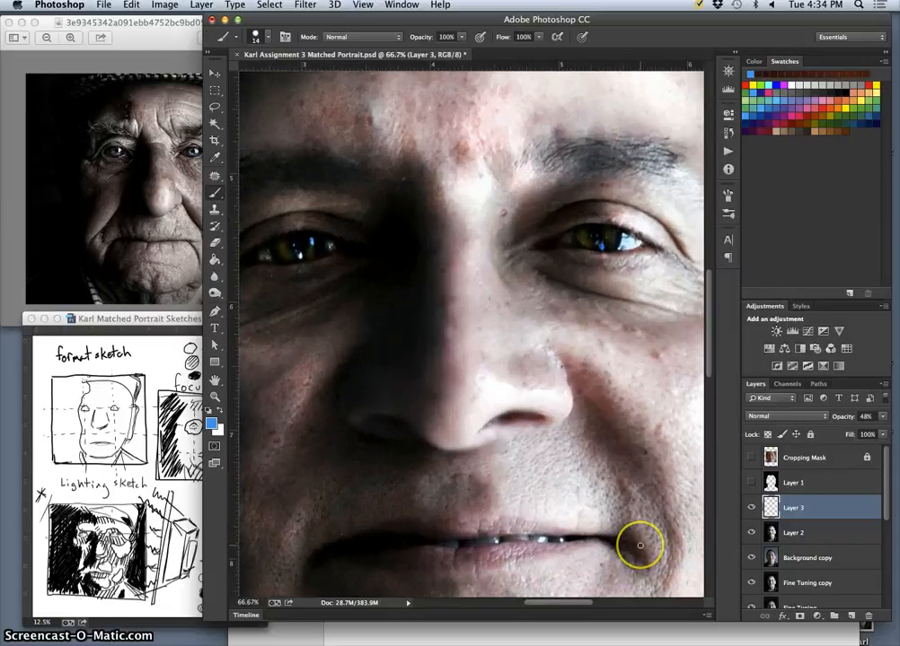
{"action": "key", "text": "super+minus"}
{"action": "key", "text": "super+minus"}
{"action": "key", "text": "super+minus"}
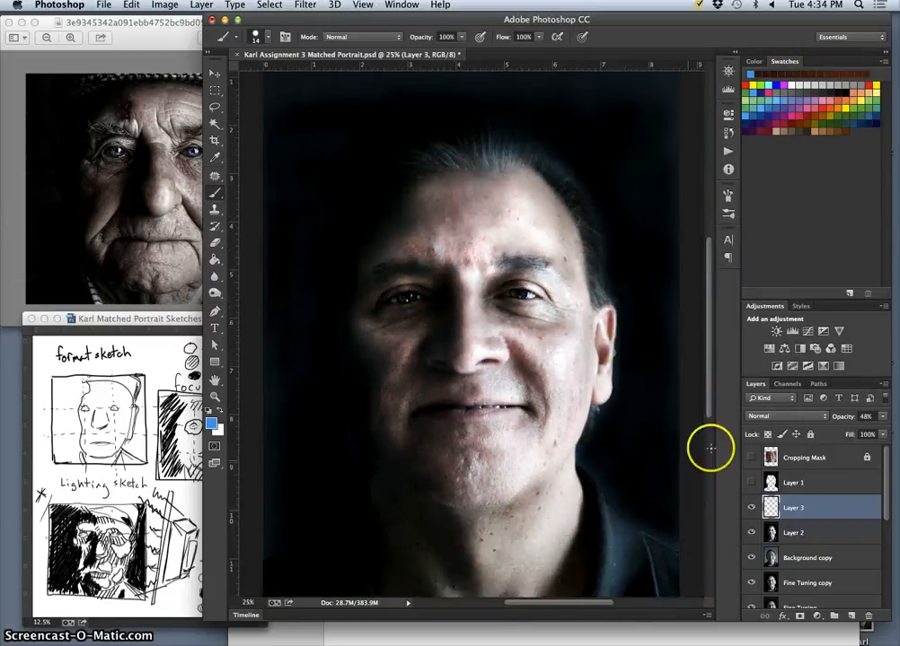
{"action": "left_click", "coordinate": [883, 416]}
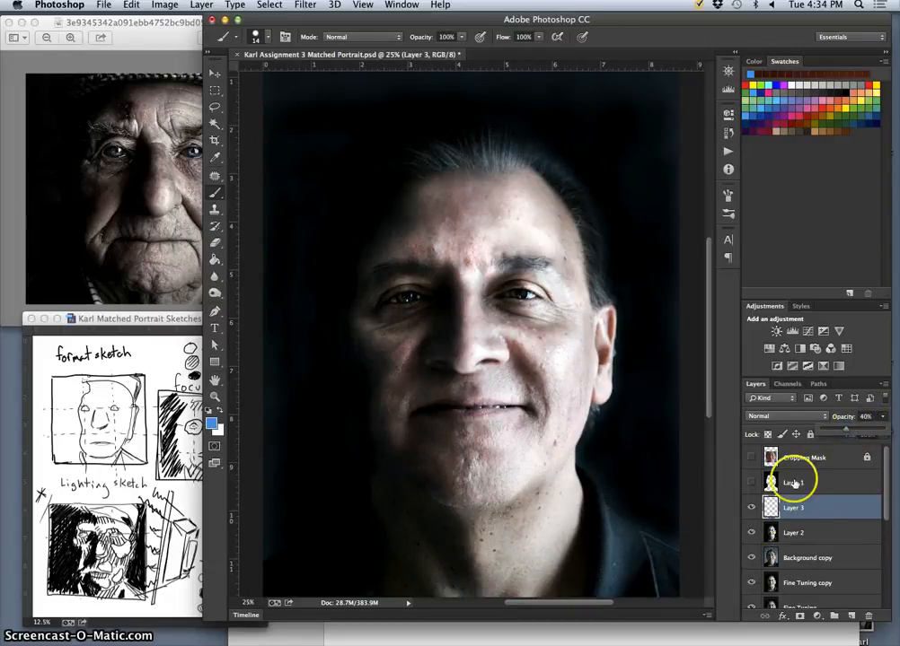
{"action": "left_click", "coordinate": [879, 486]}
Show the Cropping Mask layer and the guides around it, and save the document before cropping.
{"action": "left_click", "coordinate": [752, 457]}
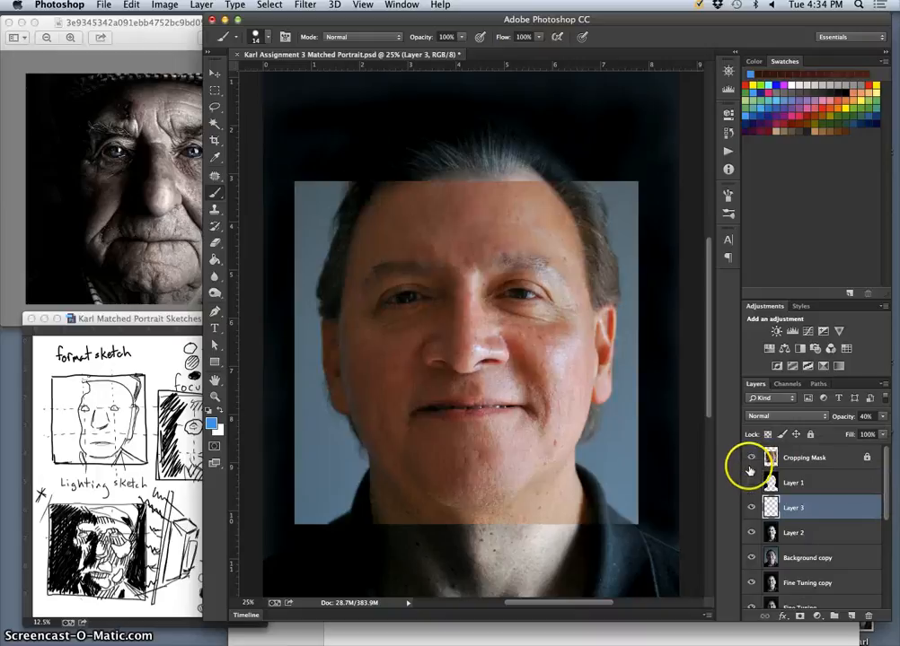
{"action": "left_click", "coordinate": [805, 457]}
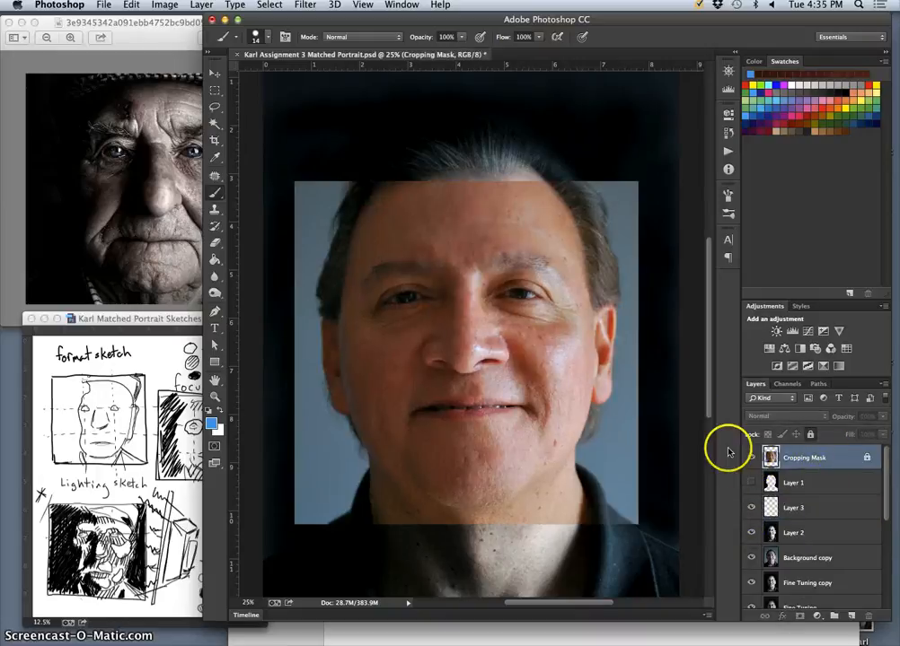
{"action": "key", "text": "super+semicolon"}
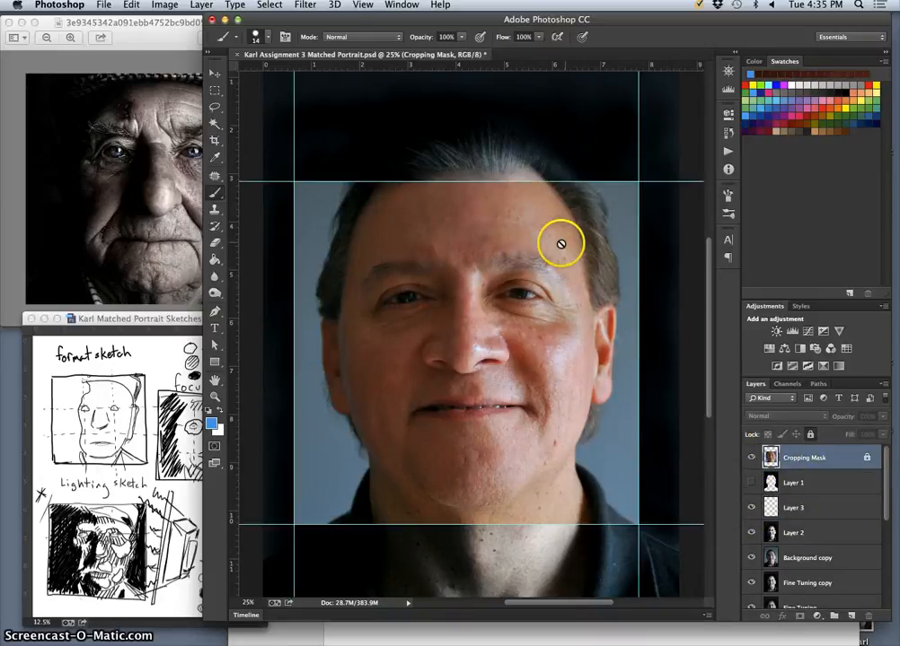
{"action": "left_click", "coordinate": [215, 141]}
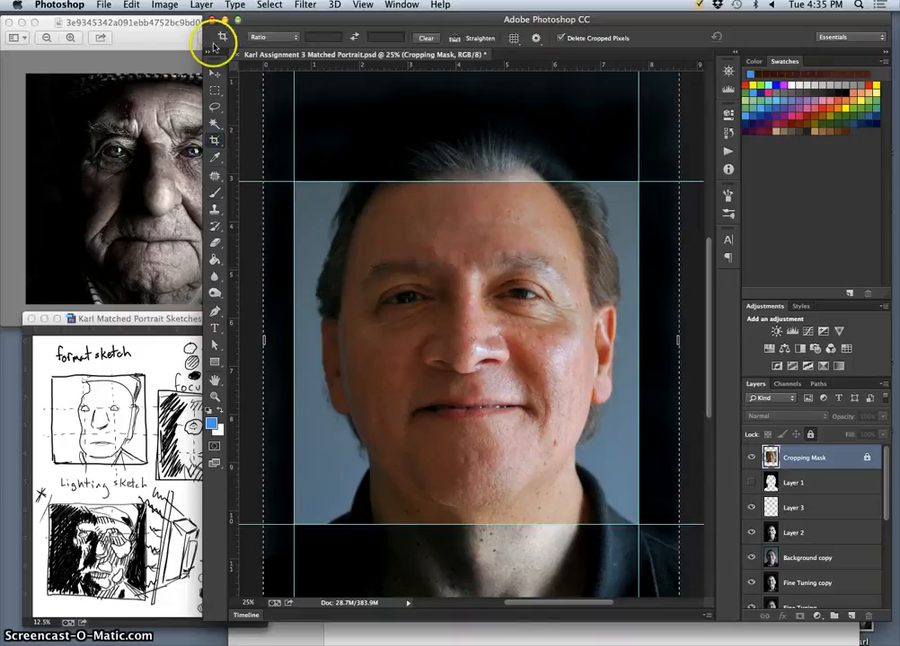
{"action": "left_click", "coordinate": [113, 6]}
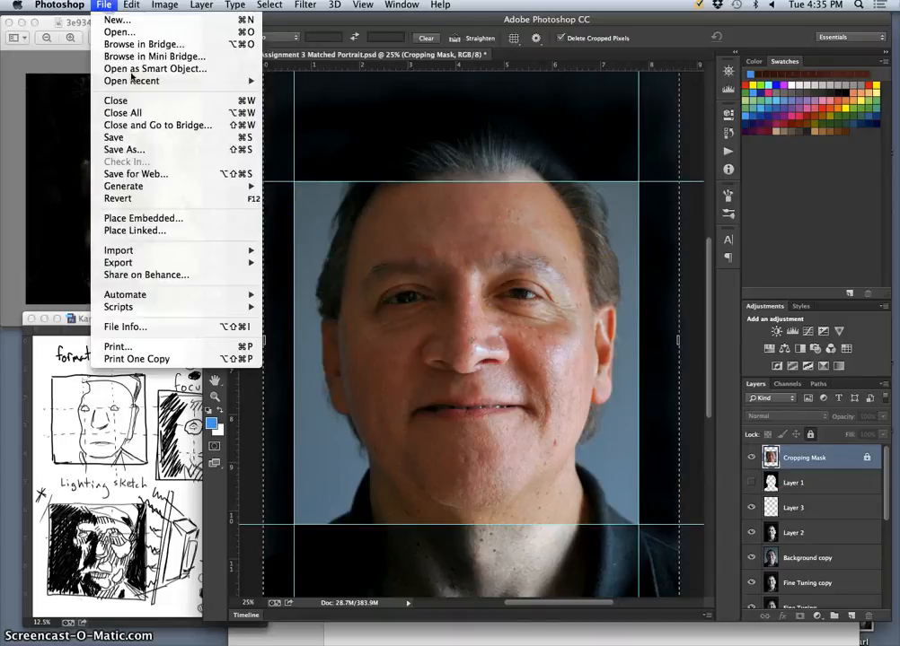
{"action": "left_click", "coordinate": [124, 140]}
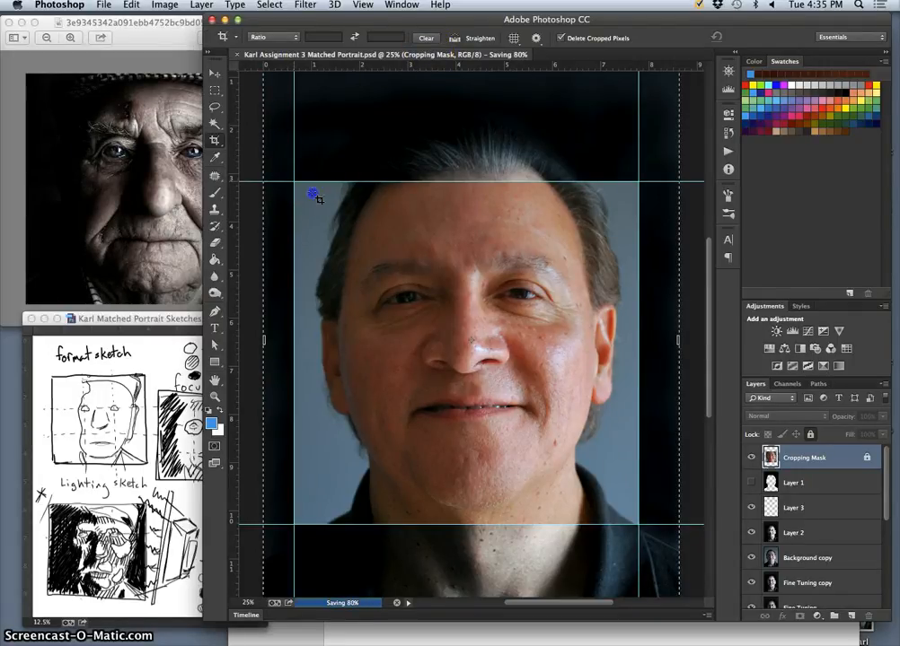
Crop the image to the square framed by the guides, and hide the Cropping Mask layer and the guides.
{"action": "left_click_drag", "start_coordinate": [314, 195], "coordinate": [635, 526]}
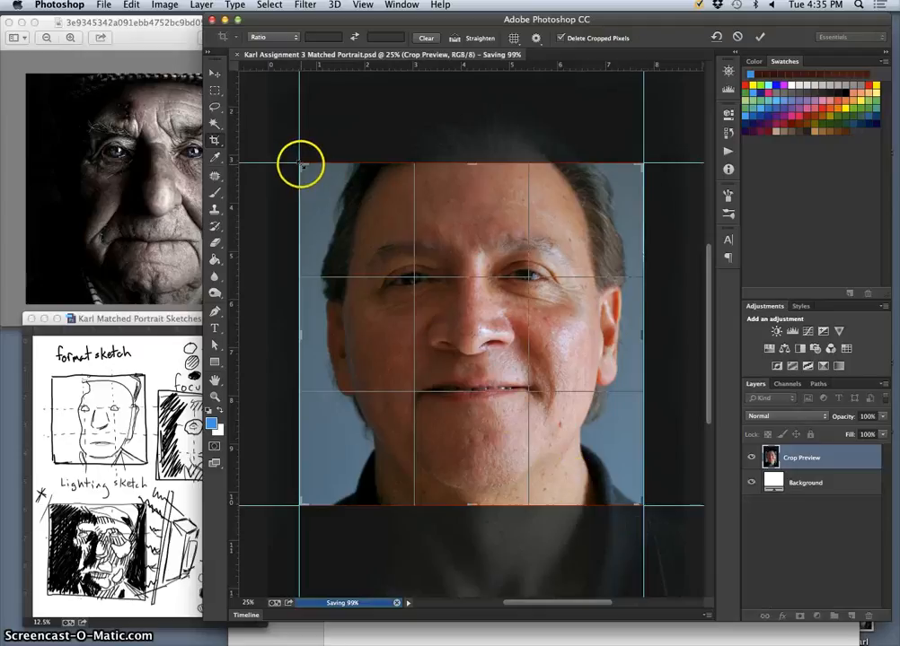
{"action": "key", "text": "Return"}
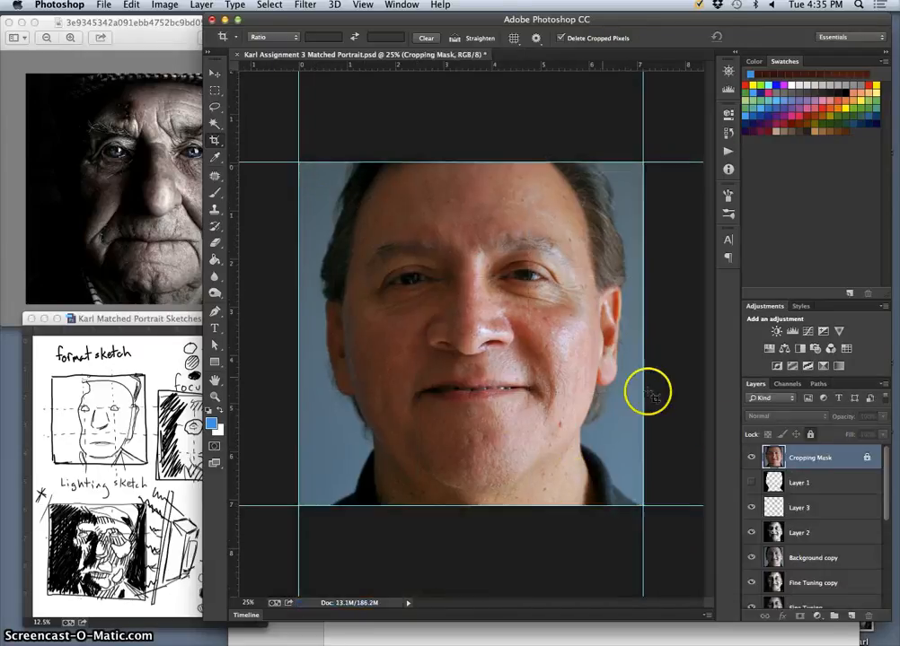
{"action": "left_click", "coordinate": [751, 459]}
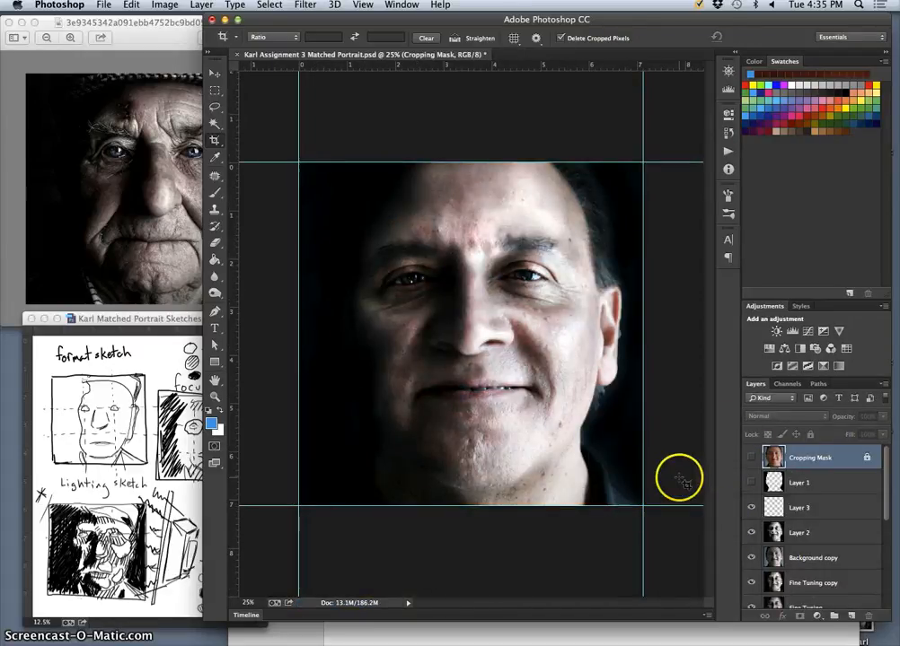
{"action": "key", "text": "super+semicolon"}
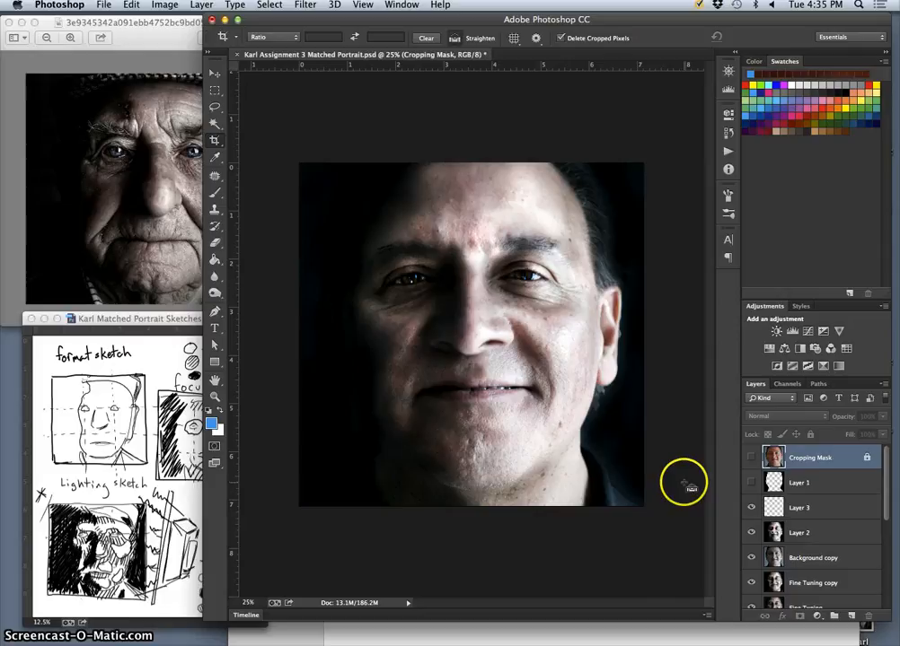
{"action": "key", "text": "super+minus"}
{"action": "key", "text": "super+minus"}
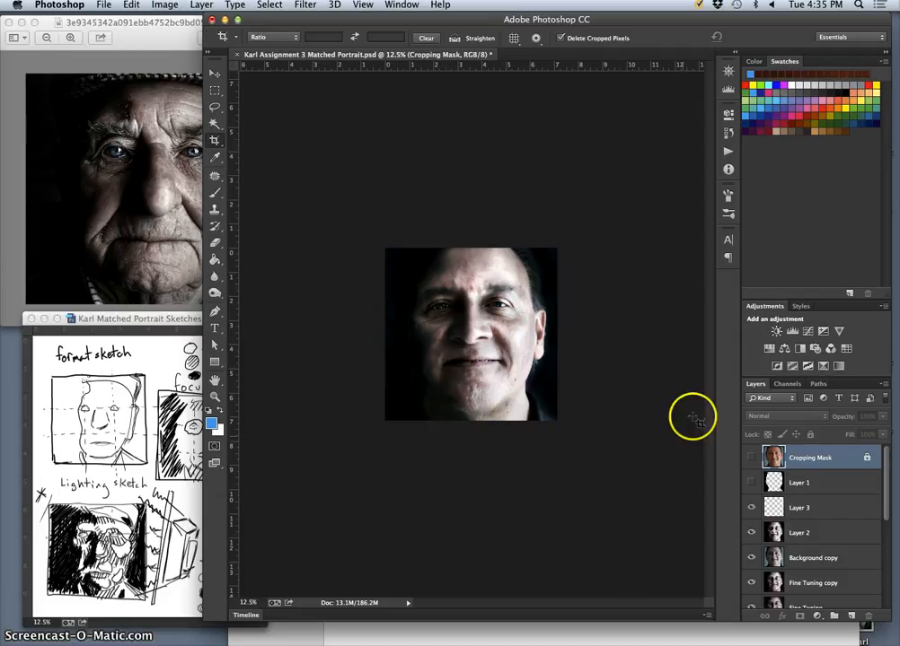
Save the cropped portrait to the Desktop in JPEG format, keeping the existing file name.
{"action": "left_click", "coordinate": [110, 7]}
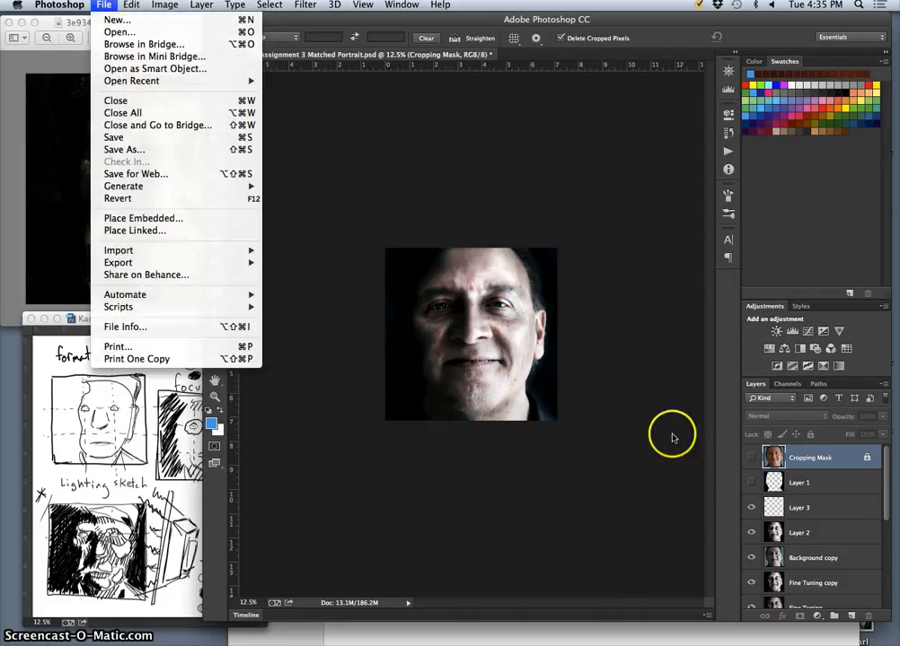
{"action": "left_click", "coordinate": [139, 151]}
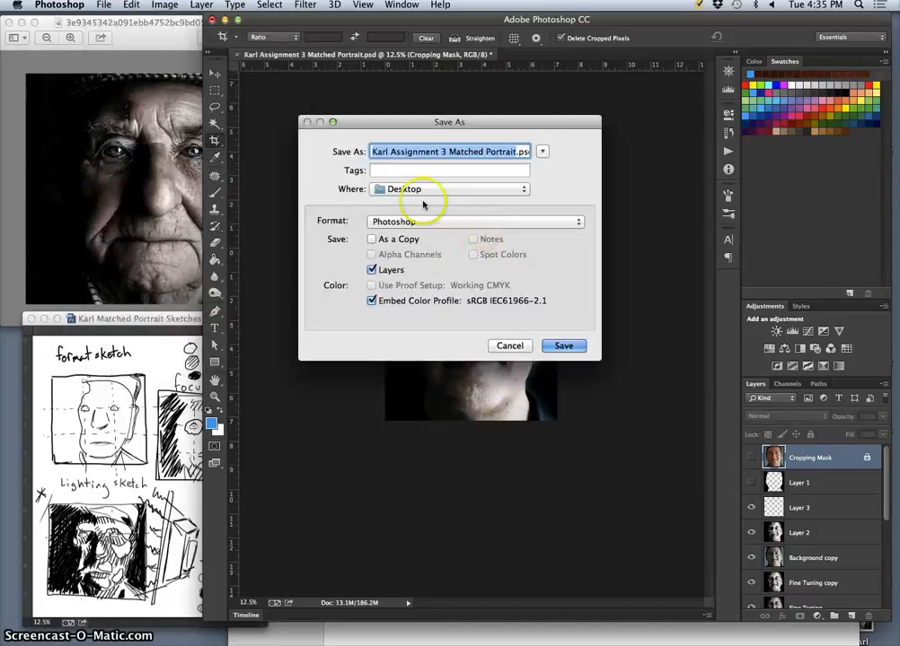
{"action": "left_click", "coordinate": [431, 221]}
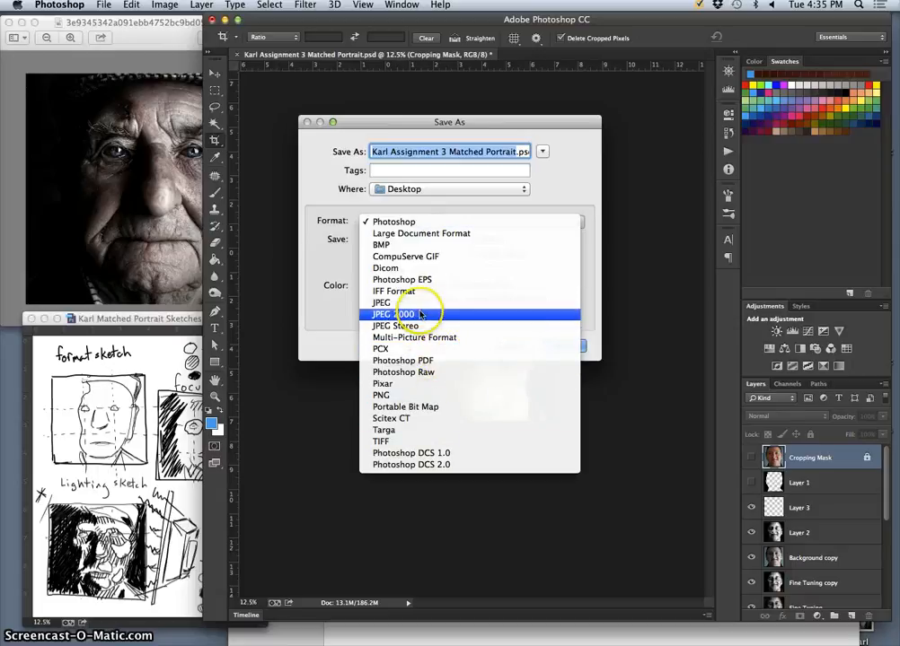
{"action": "left_click", "coordinate": [384, 302]}
{"action": "left_click", "coordinate": [564, 347]}
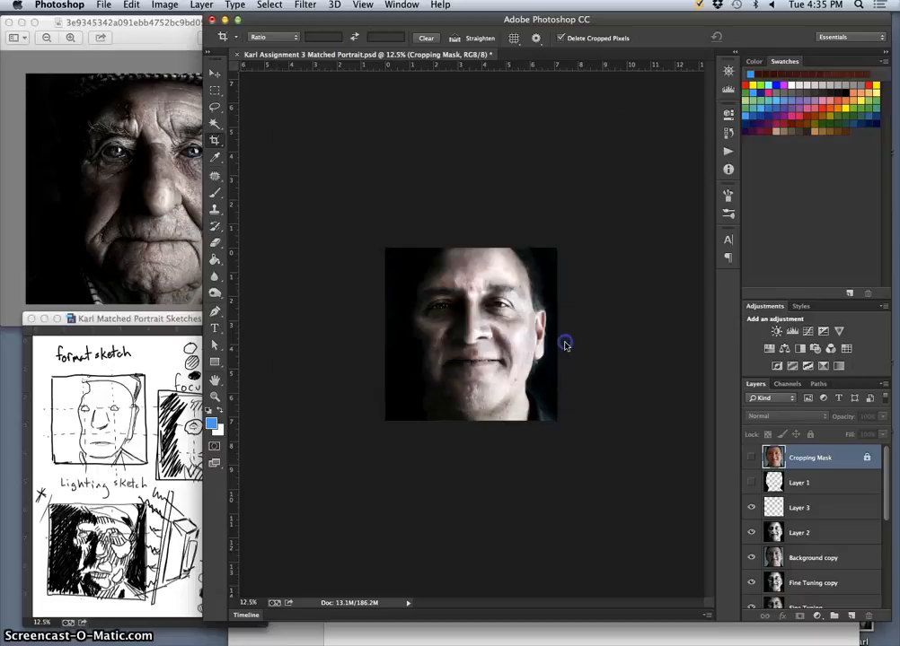